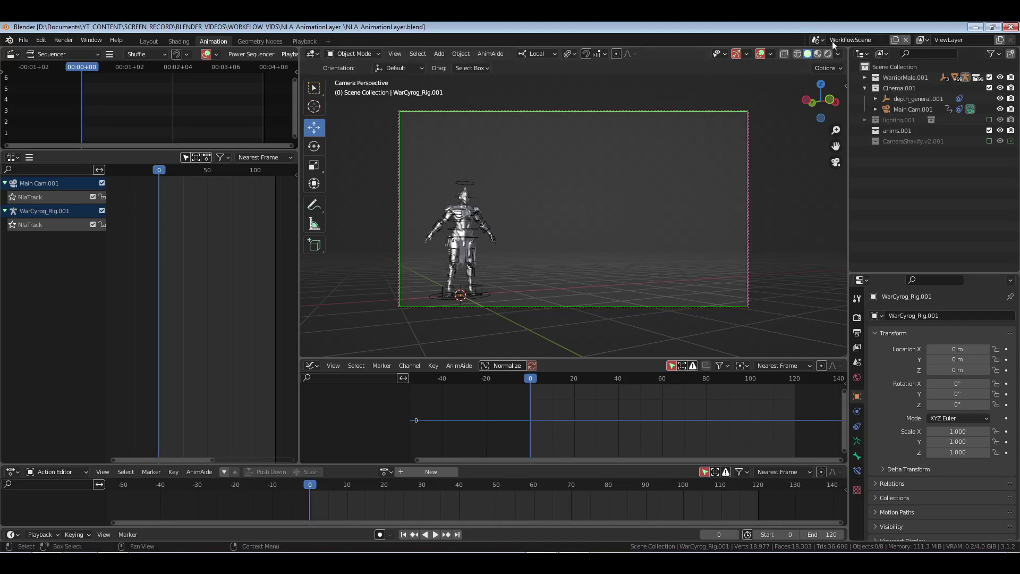
Step: Switch to ExampleScene and show it in the Layout workspace through the camera, with the viewport sidebar hidden
{"action": "left_click", "coordinate": [816, 43]}
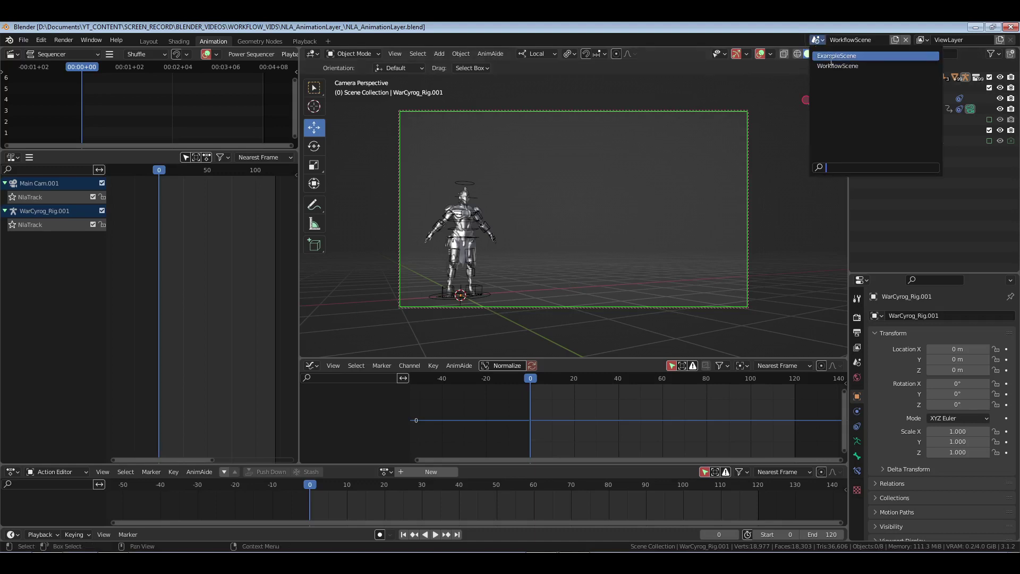
{"action": "left_click", "coordinate": [850, 63]}
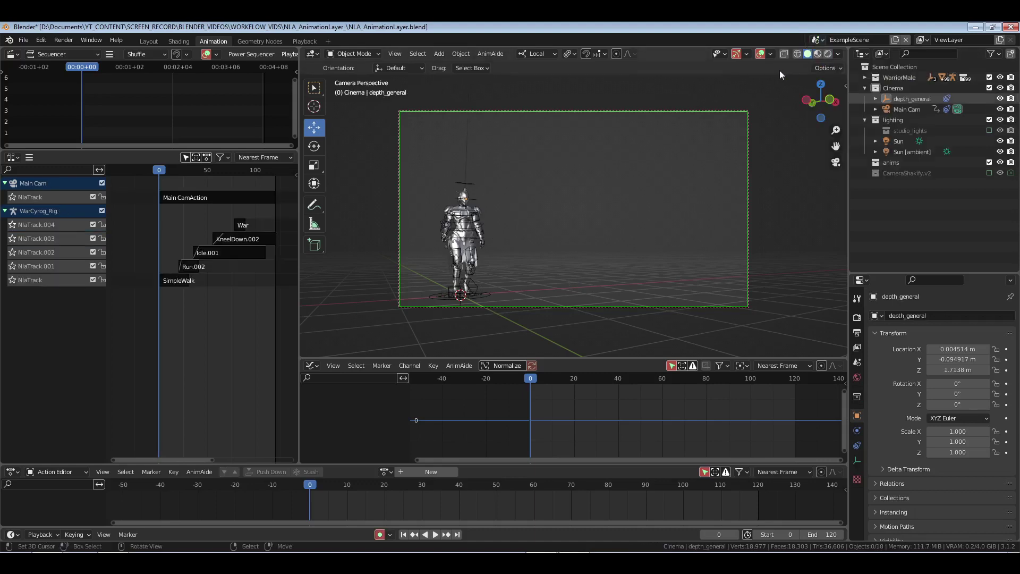
{"action": "left_click", "coordinate": [143, 40]}
{"action": "key", "text": "KP_0"}
{"action": "key", "text": "n"}
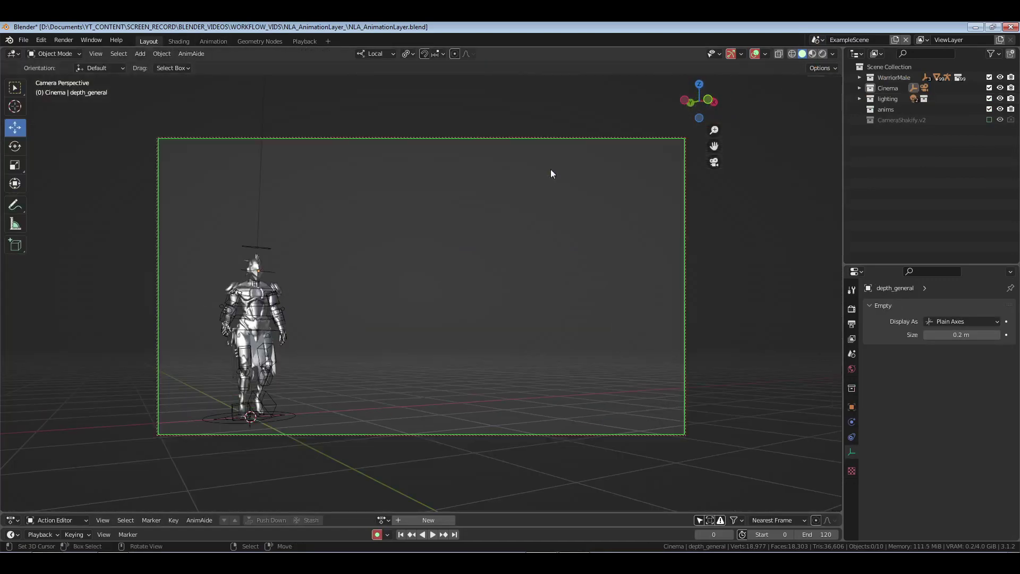
Step: Hide the rig's bones and all remaining overlays in the 3D viewport, saving the file along the way
{"action": "left_click", "coordinate": [765, 55]}
{"action": "left_click", "coordinate": [786, 176]}
{"action": "key", "text": "ctrl+s"}
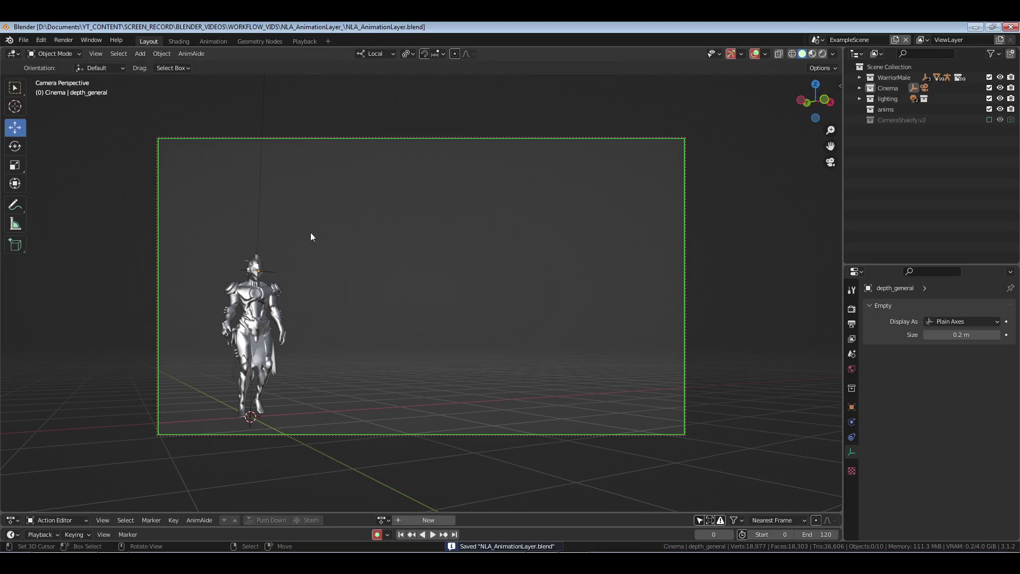
{"action": "left_click", "coordinate": [755, 53]}
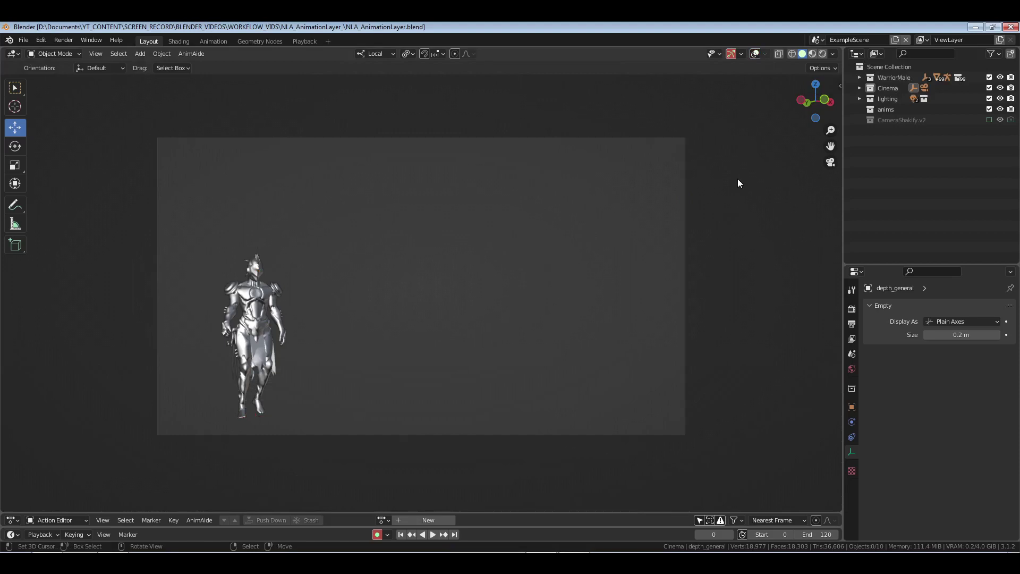
Step: Play the finished example animation and return to the first frame
{"action": "key", "text": "space"}
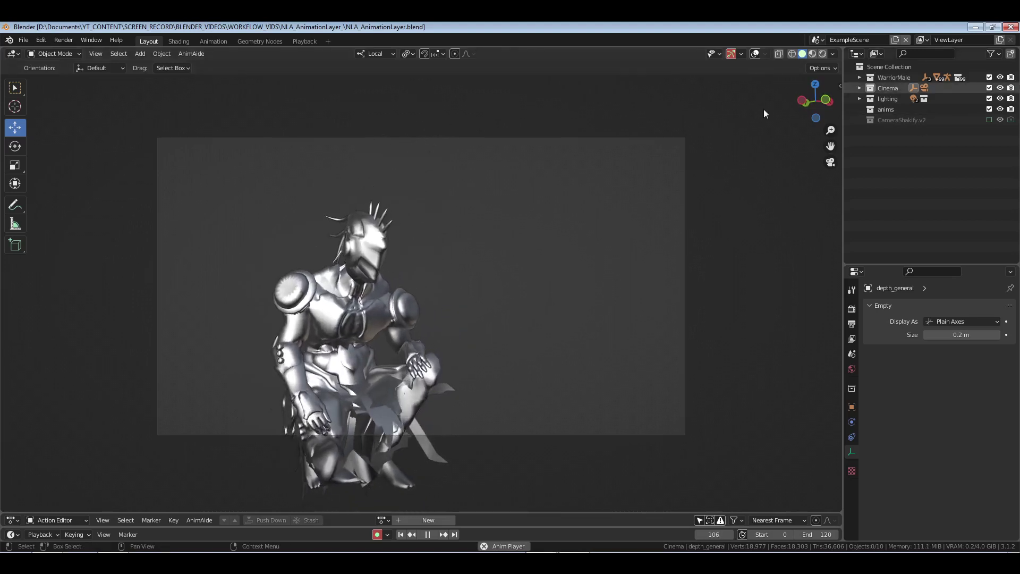
{"action": "key", "text": "space"}
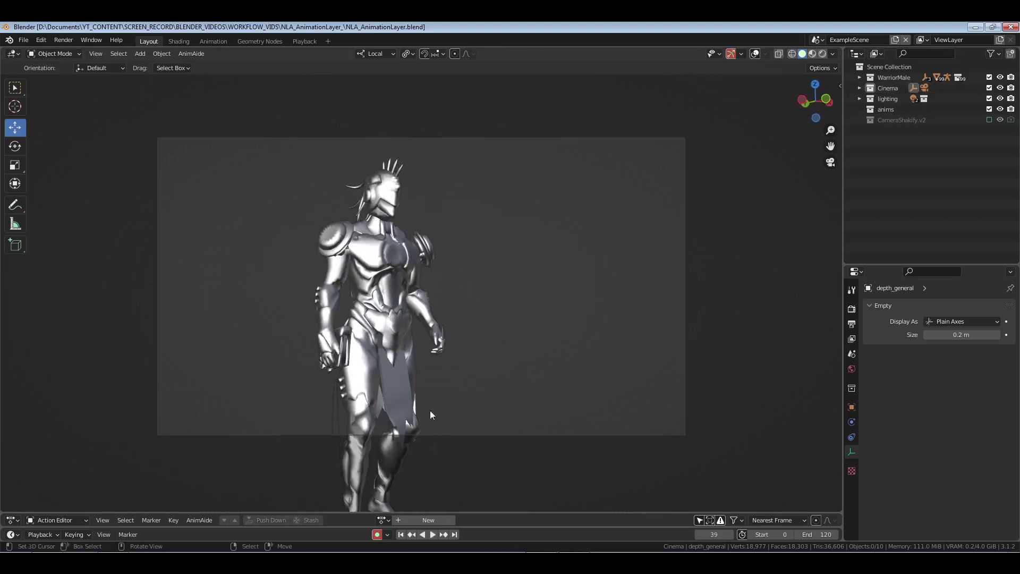
{"action": "left_click", "coordinate": [400, 534]}
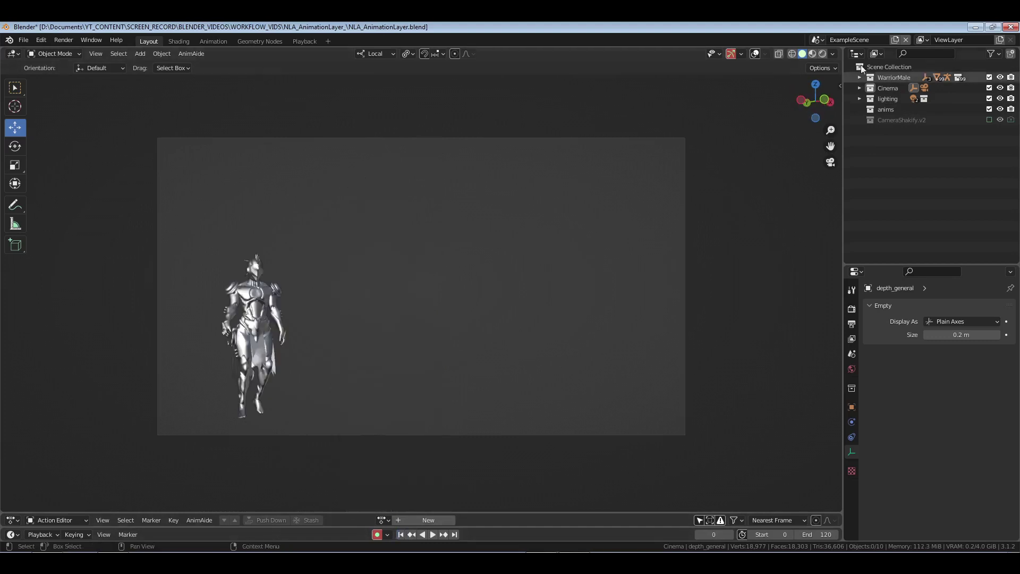
Step: Switch to WorkflowScene and turn the viewport overlays back on
{"action": "left_click", "coordinate": [817, 40]}
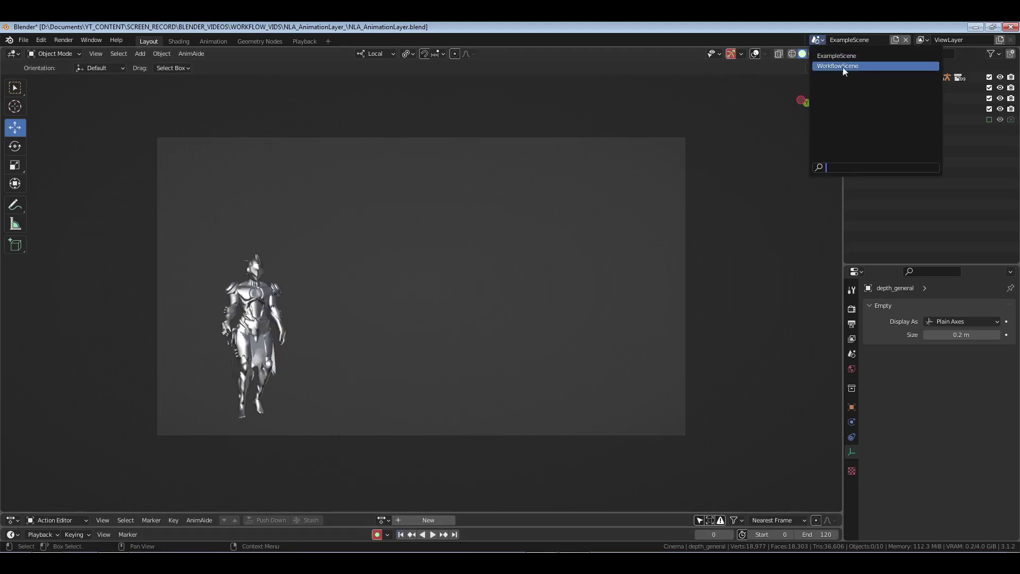
{"action": "left_click", "coordinate": [845, 69]}
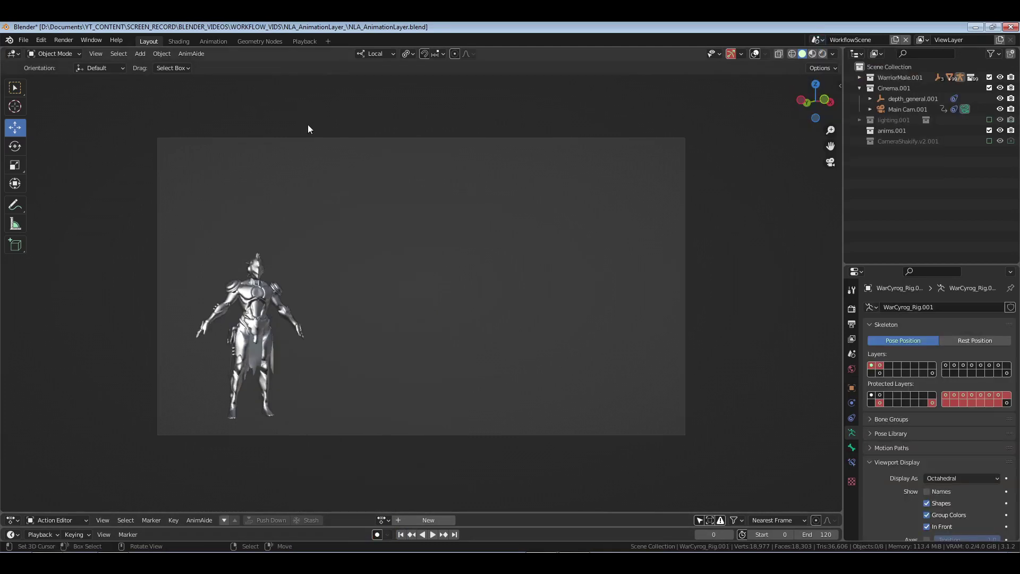
{"action": "left_click", "coordinate": [759, 55]}
{"action": "key", "text": "shift+s"}
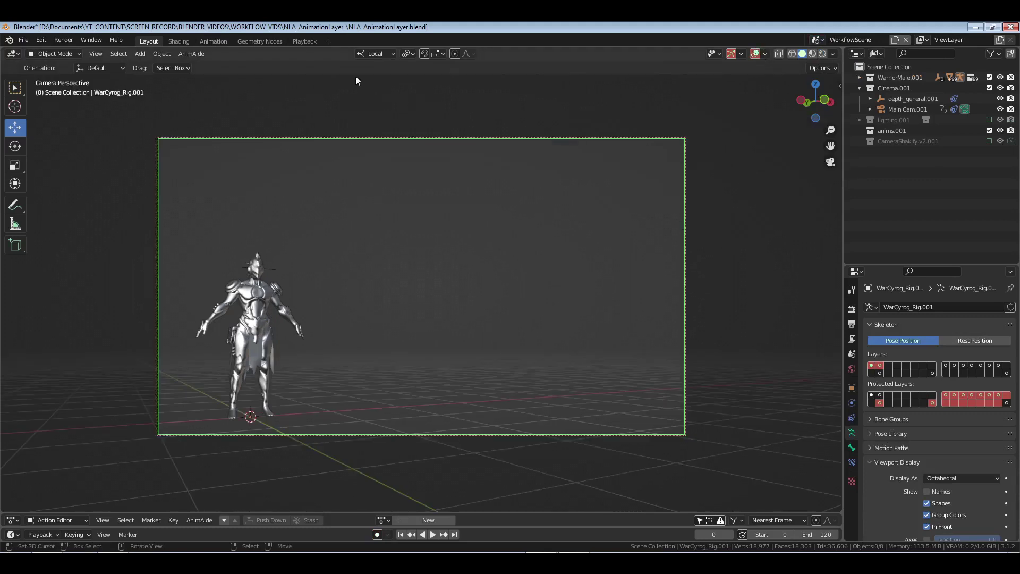
Step: Open the Animation workspace with the warrior rig in Pose Mode, deselect all bones and save the file
{"action": "left_click", "coordinate": [215, 41]}
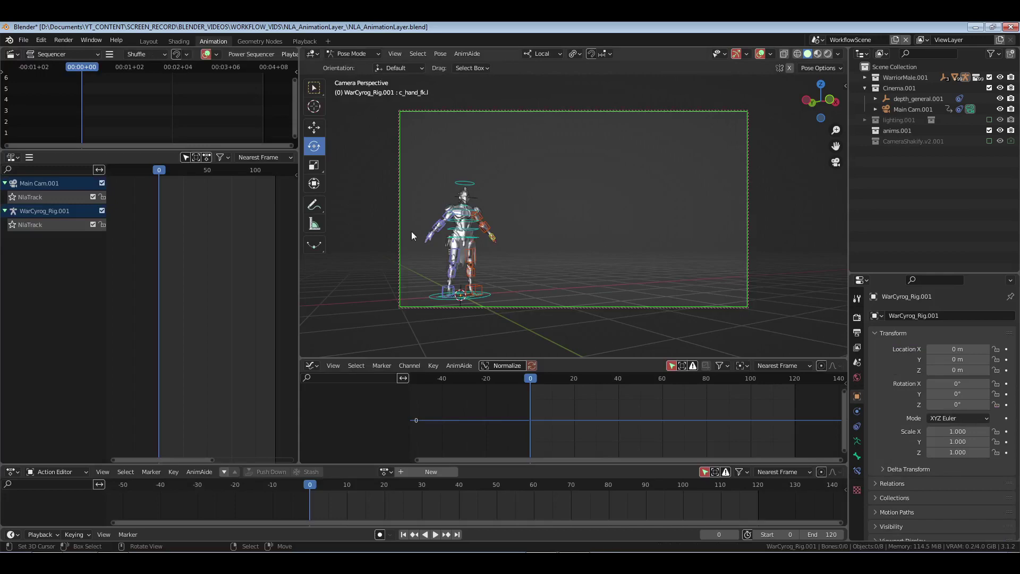
{"action": "key", "text": "KP_0"}
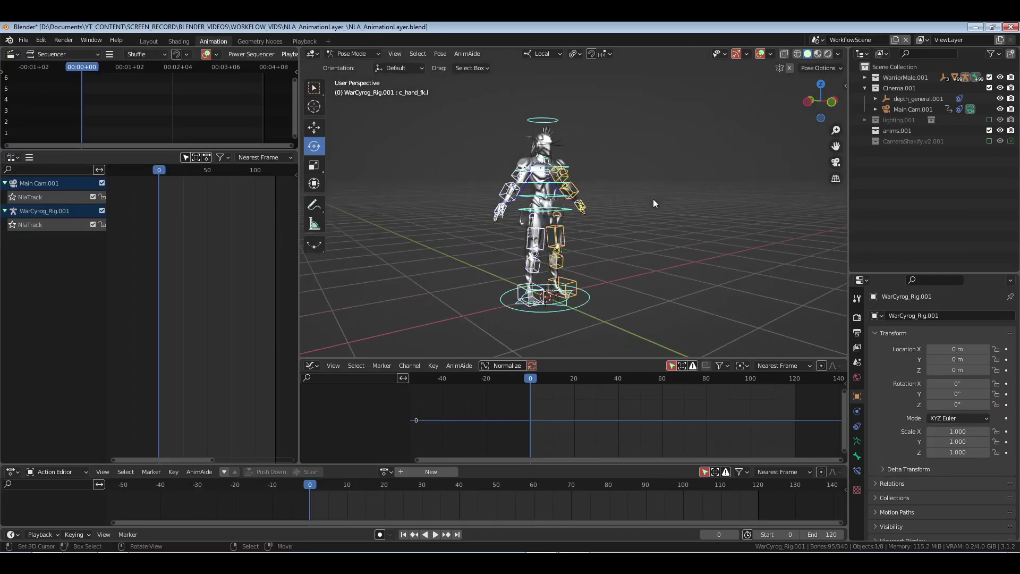
{"action": "key", "text": "KP_Decimal"}
{"action": "key", "text": "alt+a"}
{"action": "key", "text": "ctrl+s"}
{"action": "middle_click_drag", "start_coordinate": [640, 196], "coordinate": [698, 186]}
{"action": "scroll", "coordinate": [676, 214], "scroll_direction": "up", "scroll_amount": 2}
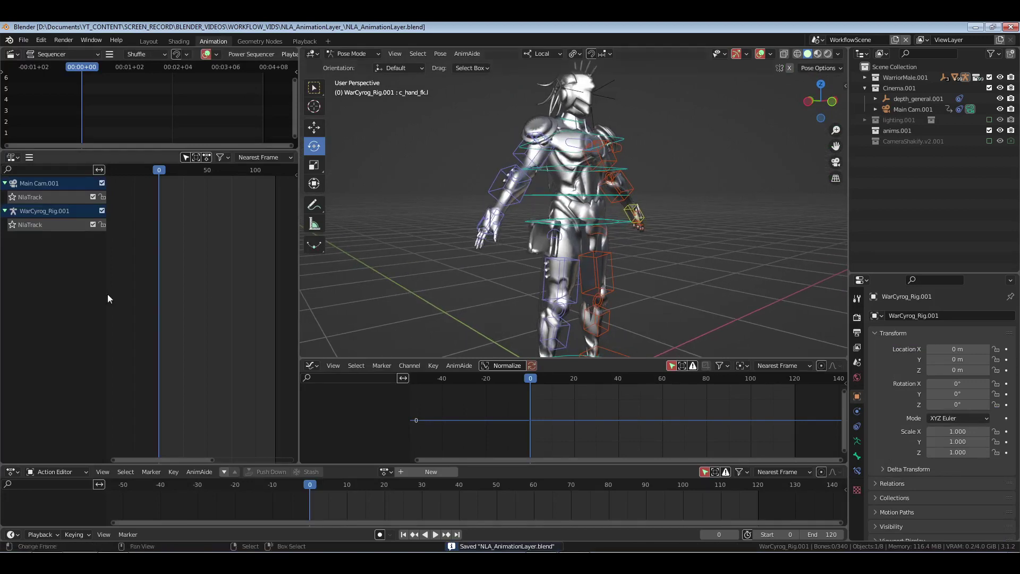
Step: Select WarCyrog_Rig.001's NLA track, and show the keyframe editor's Dope Sheet mode before returning it to Action Editor
{"action": "left_click", "coordinate": [41, 226]}
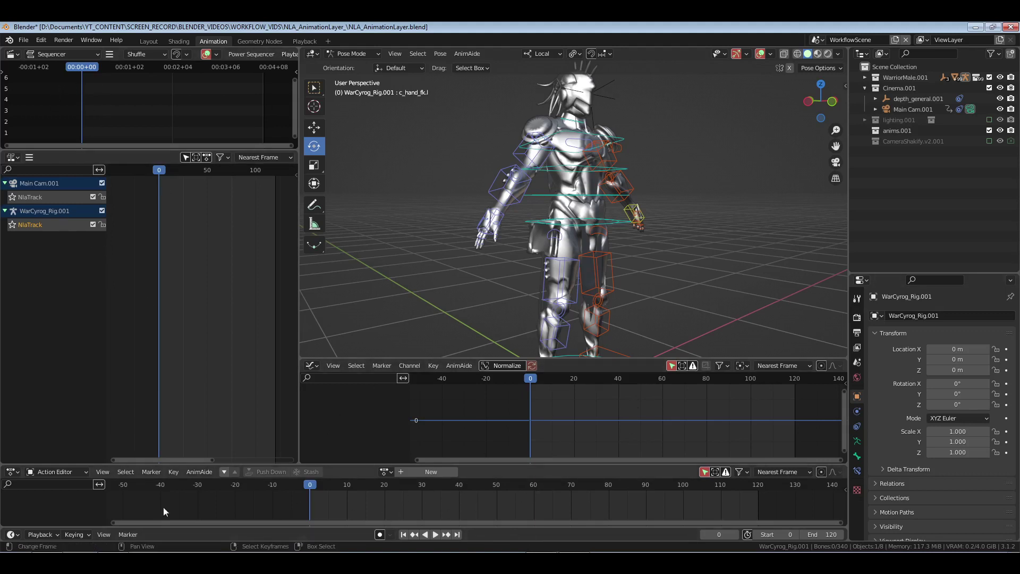
{"action": "left_click", "coordinate": [56, 470]}
{"action": "left_click", "coordinate": [55, 460]}
{"action": "left_click", "coordinate": [63, 471]}
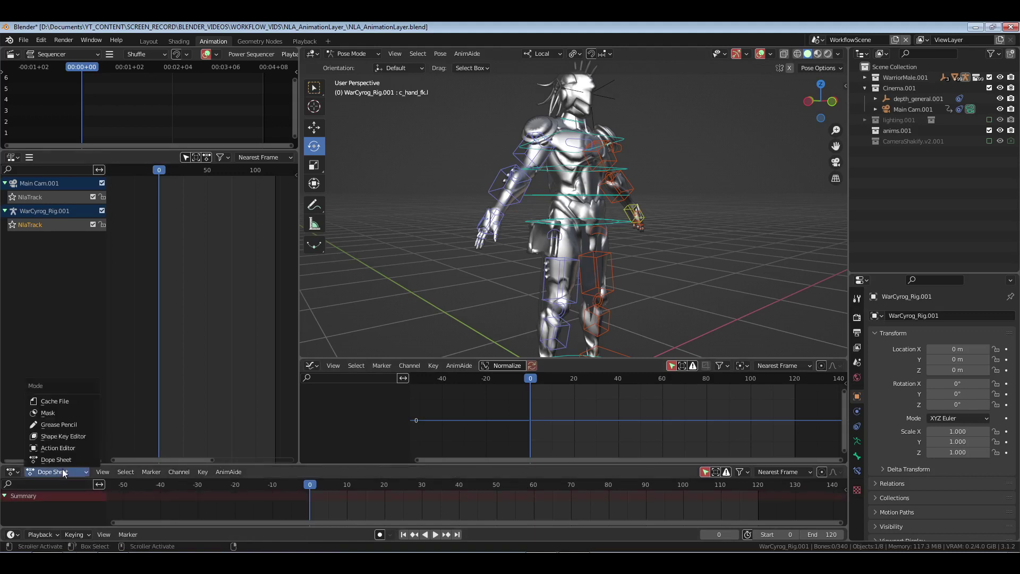
{"action": "left_click", "coordinate": [58, 448]}
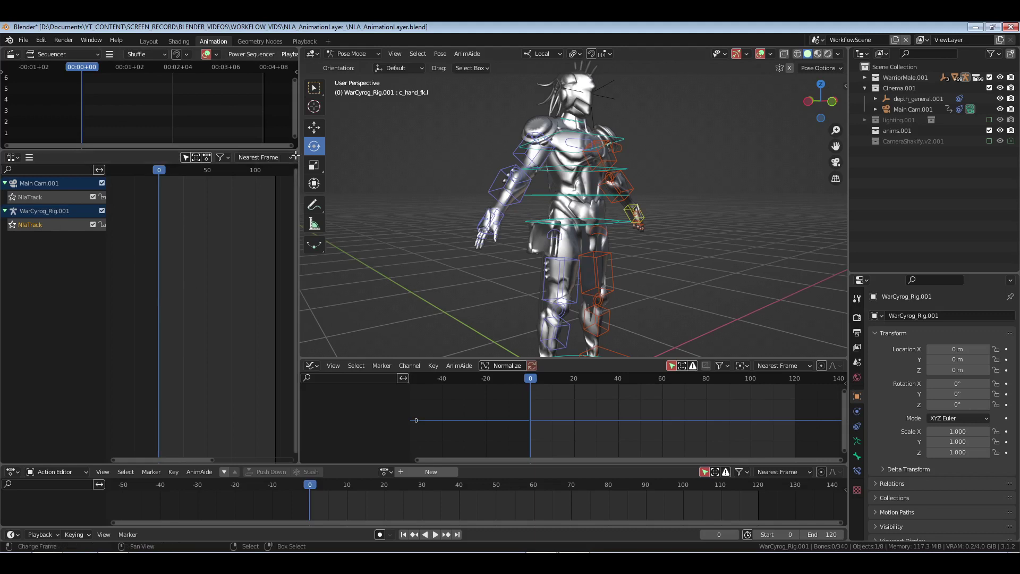
Step: Expand the NLA editor over the Sequencer area above it and save the file
{"action": "left_click_drag", "start_coordinate": [295, 154], "coordinate": [278, 130]}
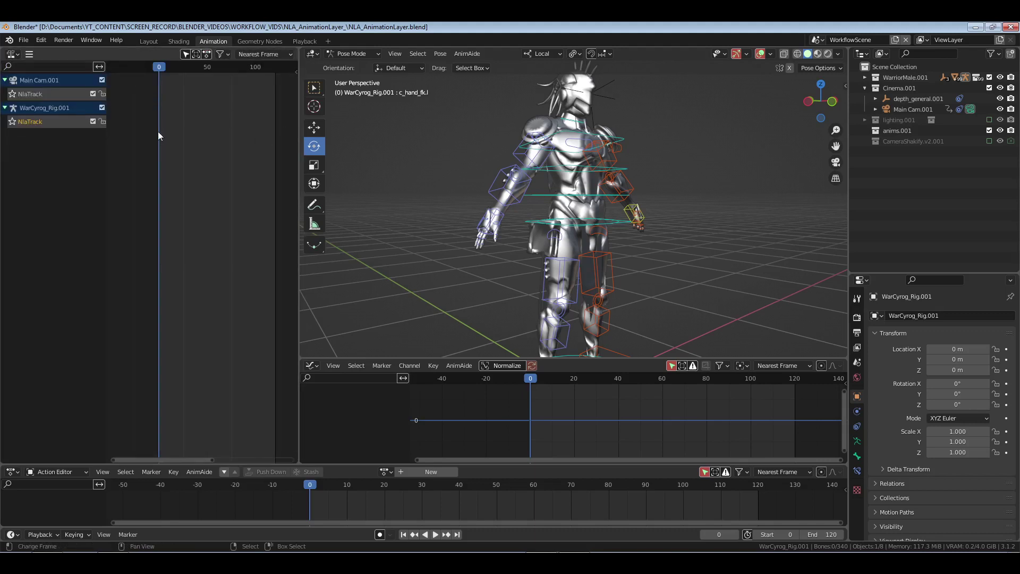
{"action": "key", "text": "ctrl+s"}
{"action": "middle_click_drag", "start_coordinate": [510, 212], "coordinate": [558, 220]}
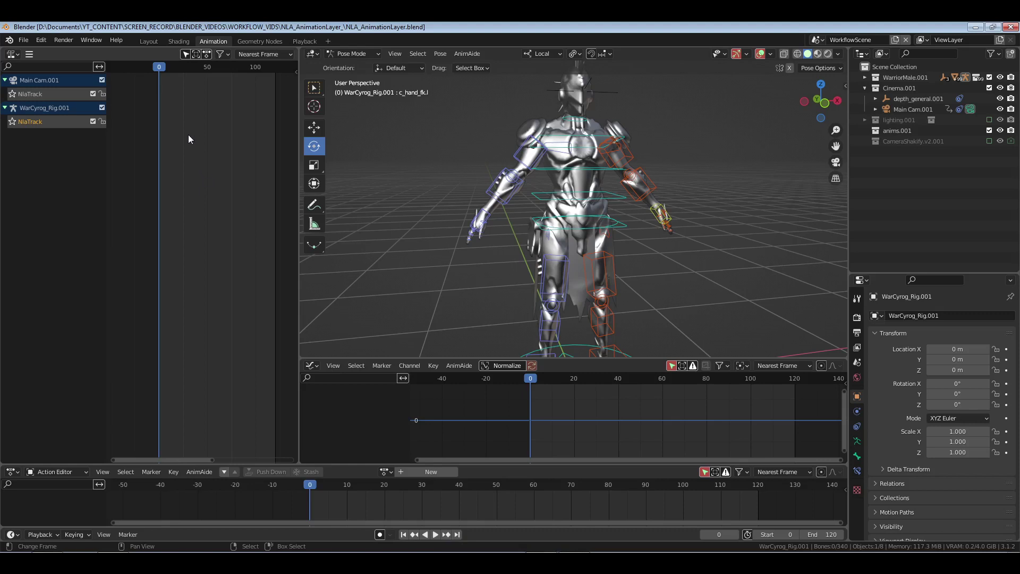
Step: Add the SimpleWalk action as a strip at frame 0 on WarCyrog_Rig.001's NLA track
{"action": "key", "text": "shift+a"}
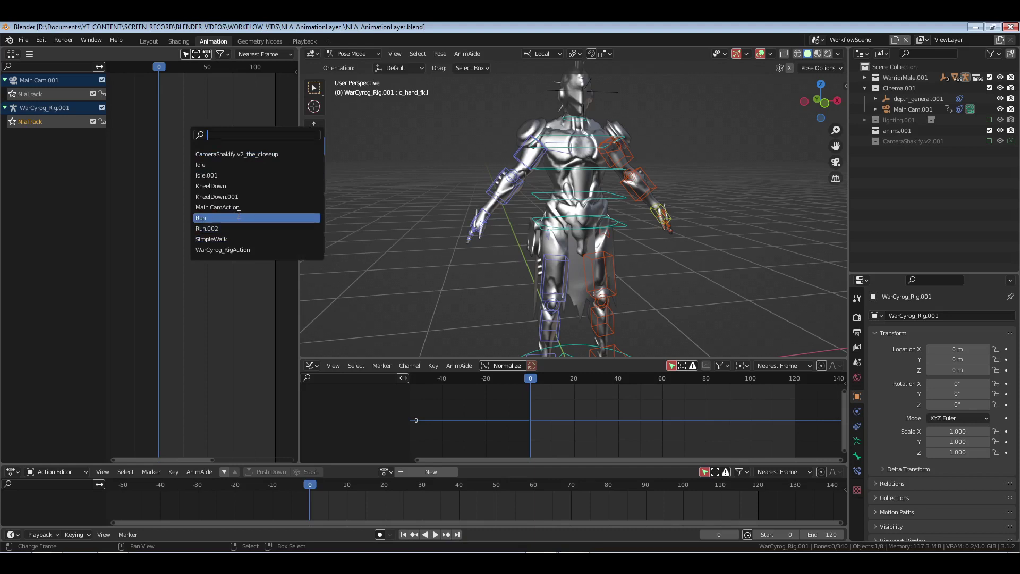
{"action": "left_click", "coordinate": [212, 239]}
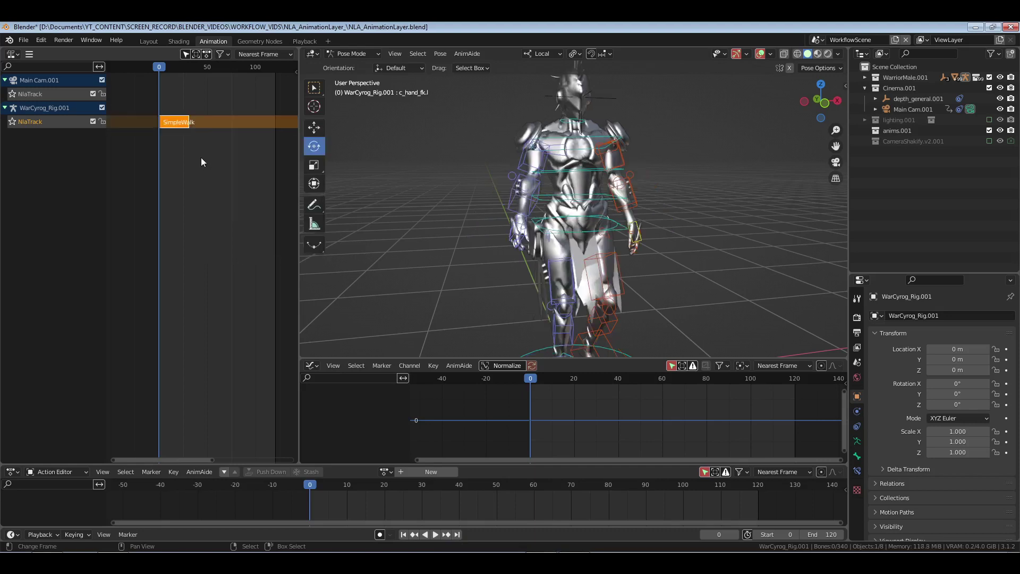
{"action": "key", "text": "space"}
{"action": "key", "text": "Escape"}
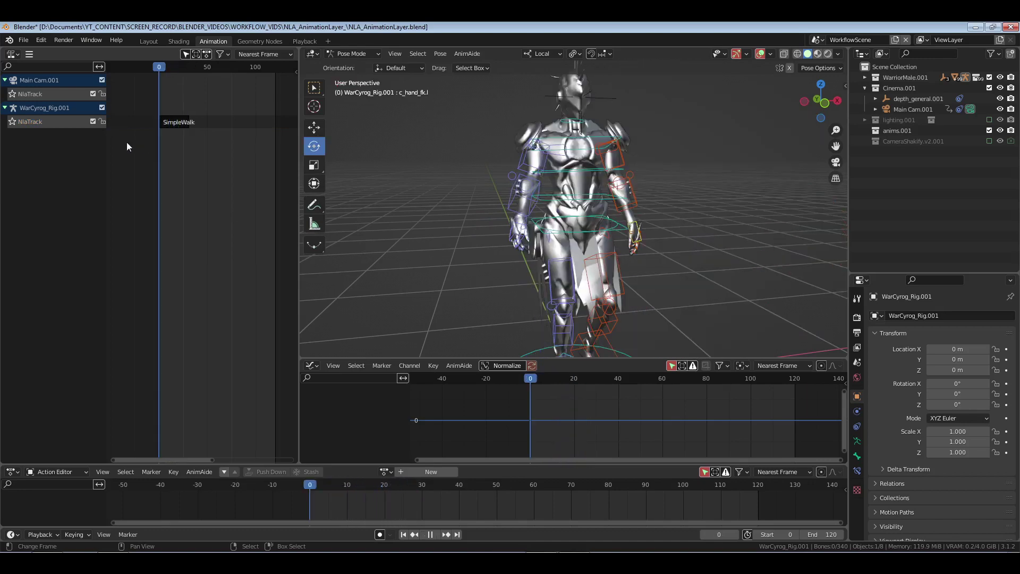
Step: Hide Main Cam.001 in the viewport
{"action": "key", "text": "KP_1"}
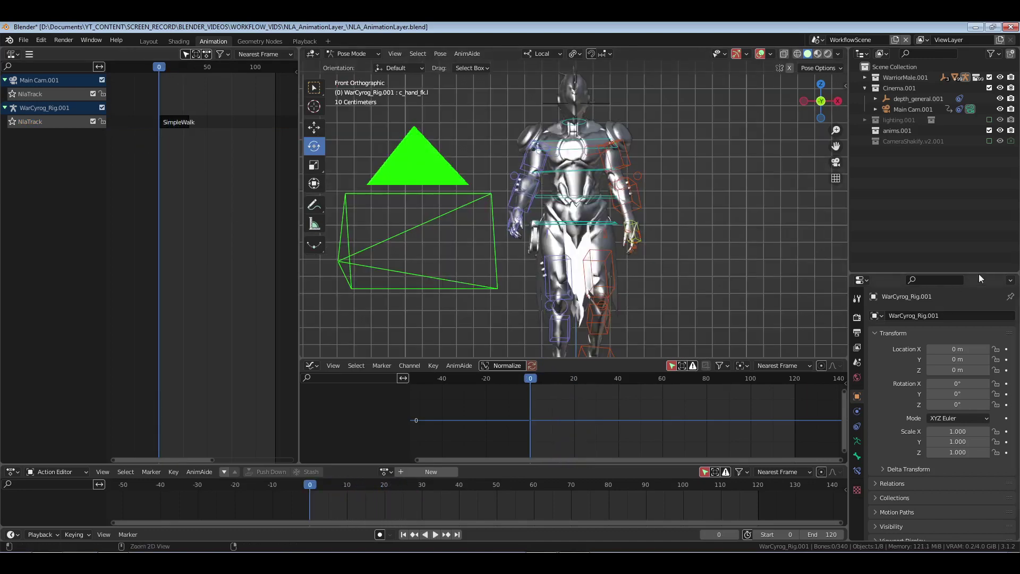
{"action": "middle_click_drag", "start_coordinate": [606, 208], "coordinate": [612, 259], "text": "ctrl"}
{"action": "scroll", "coordinate": [738, 219], "scroll_direction": "down", "scroll_amount": 2, "text": "shift"}
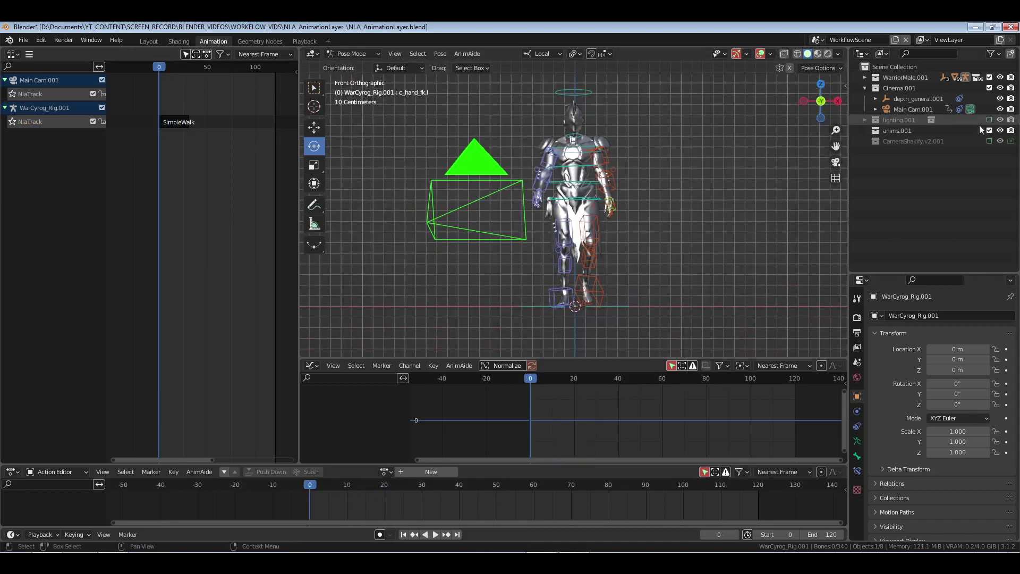
{"action": "left_click", "coordinate": [1000, 109]}
Step: Play the SimpleWalk animation on the rig to examine the motion, and return to frame 0
{"action": "middle_click_drag", "start_coordinate": [638, 222], "coordinate": [461, 363]}
{"action": "key", "text": "space"}
{"action": "key", "text": "space"}
{"action": "key", "text": "shift+Left"}
{"action": "key", "text": "space"}
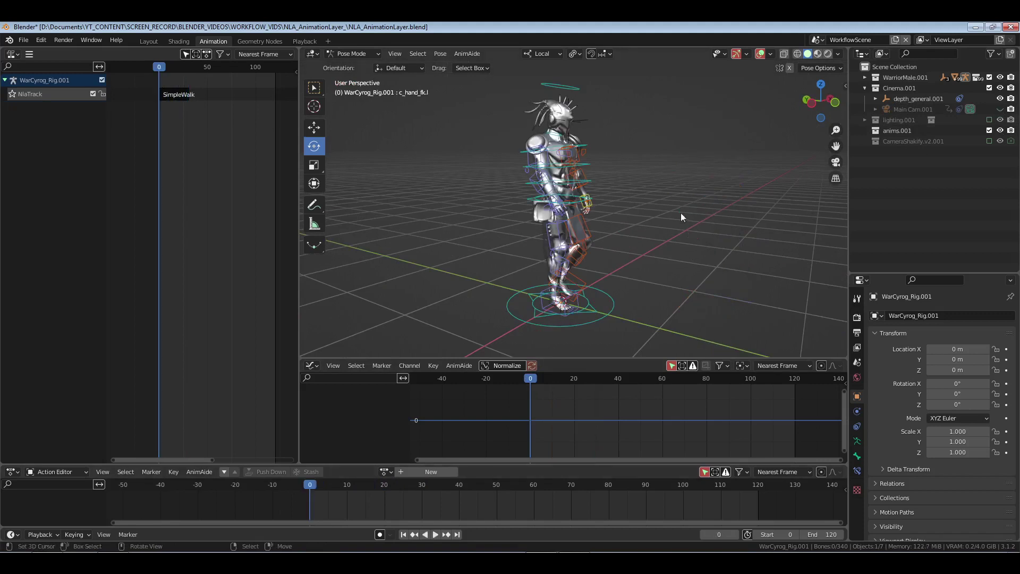
{"action": "middle_click_drag", "start_coordinate": [680, 213], "coordinate": [662, 201]}
{"action": "key", "text": "space"}
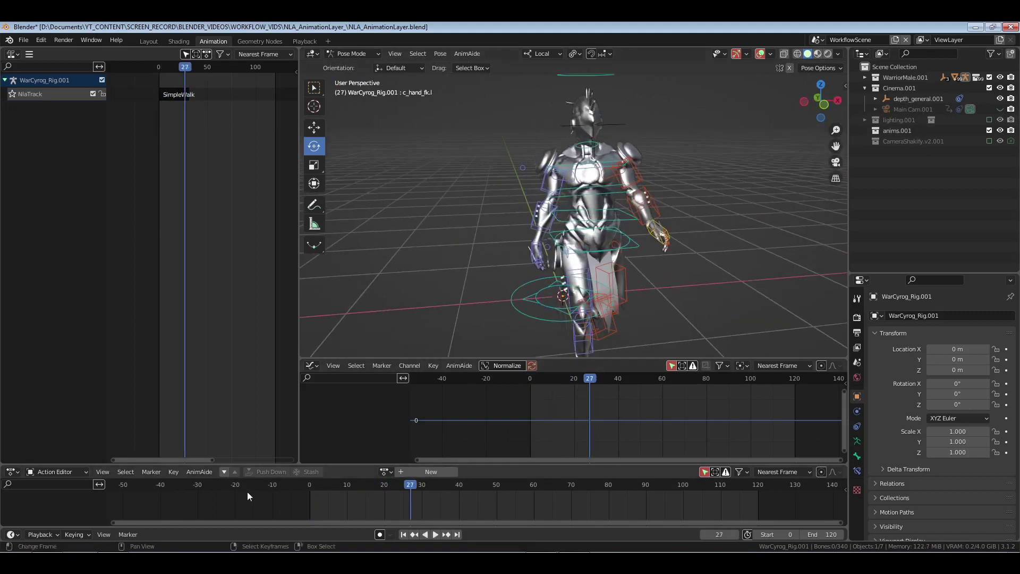
{"action": "key", "text": "shift+Left"}
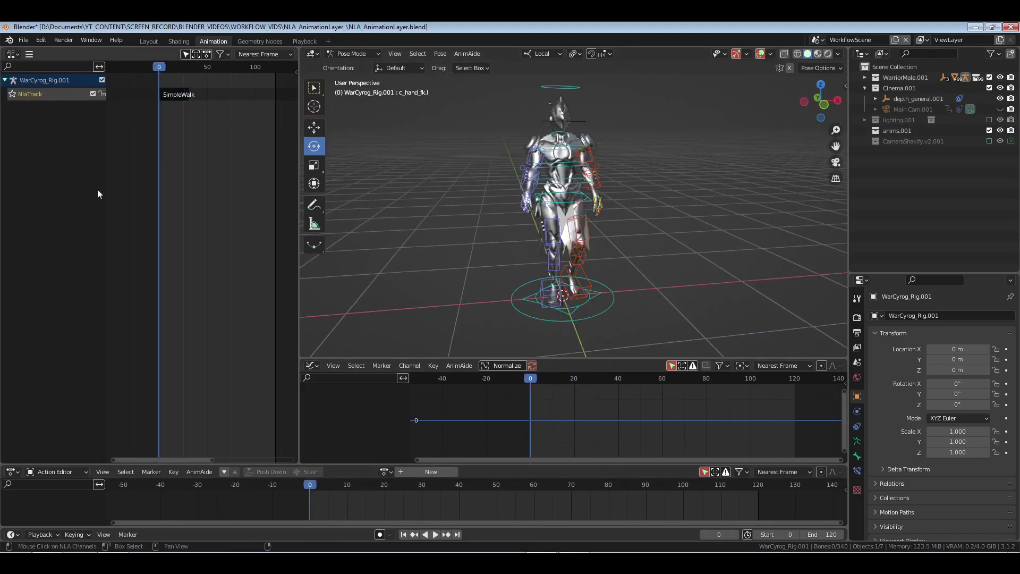
Step: Add a second NLA track above the rig's existing track and select the SimpleWalk strip
{"action": "key", "text": "shift+a"}
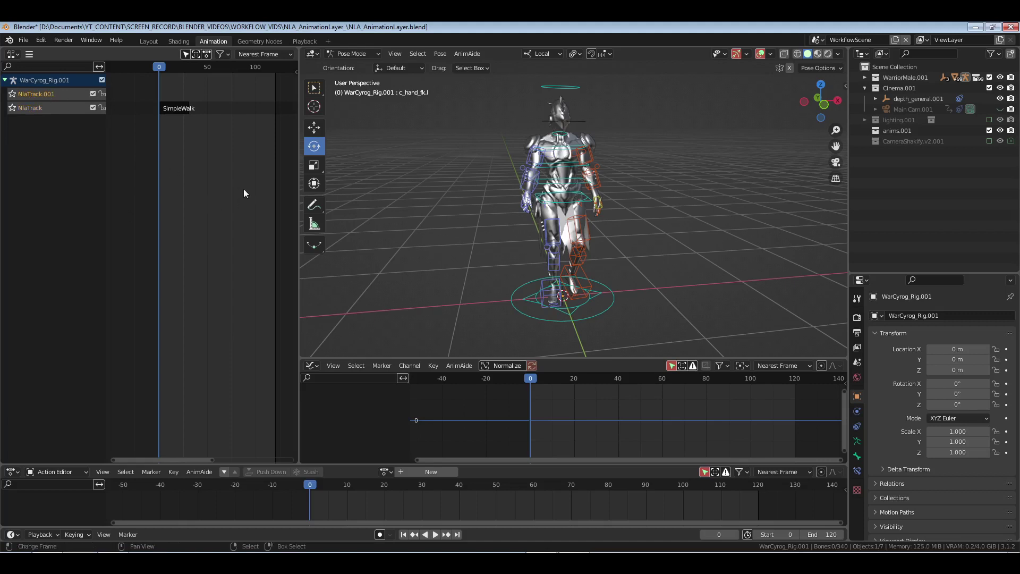
{"action": "left_click", "coordinate": [187, 112]}
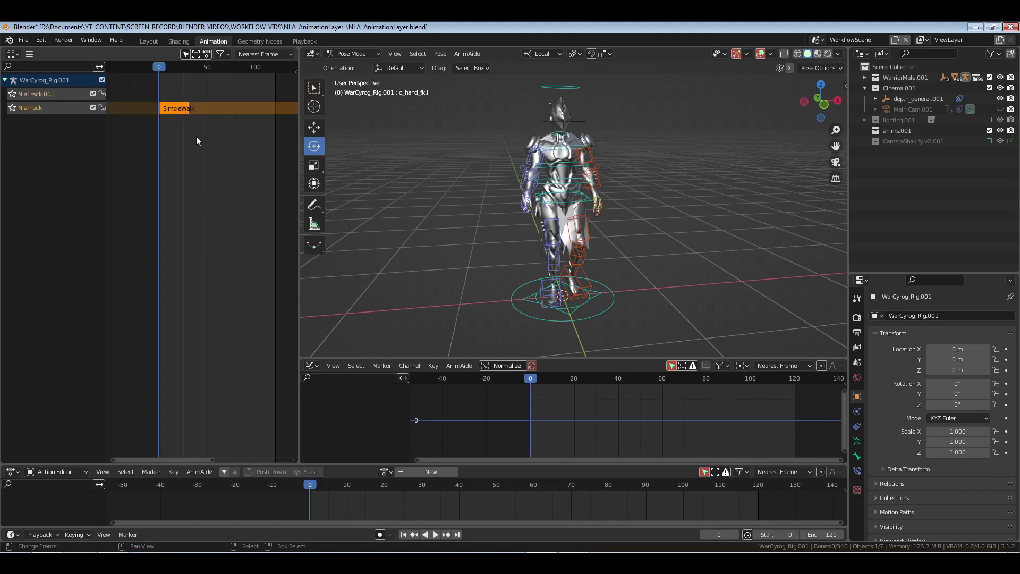
{"action": "key", "text": "Home"}
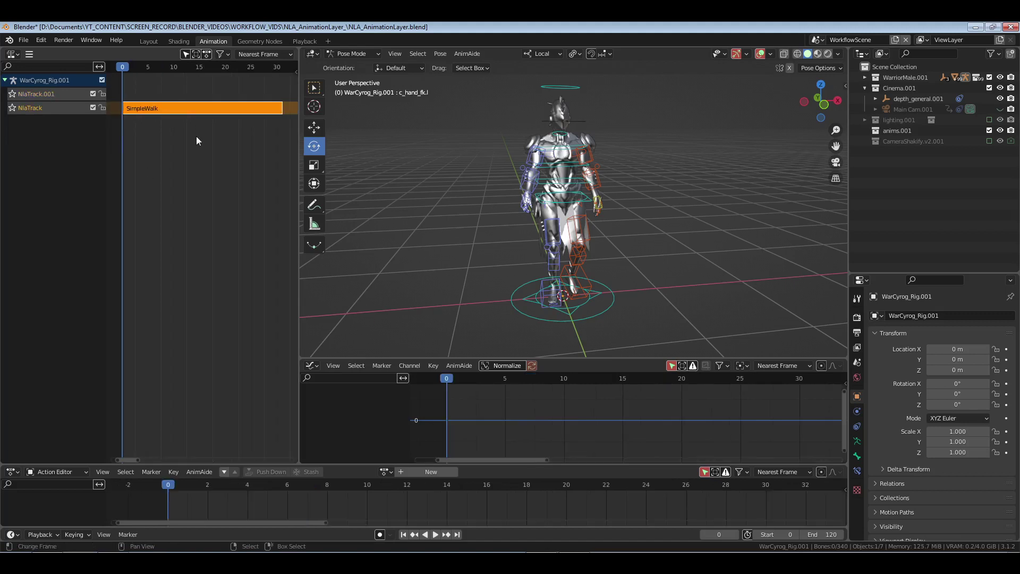
Step: Move the current frame to 20 within the SimpleWalk strip and save the file
{"action": "left_click_drag", "start_coordinate": [184, 92], "coordinate": [226, 92]}
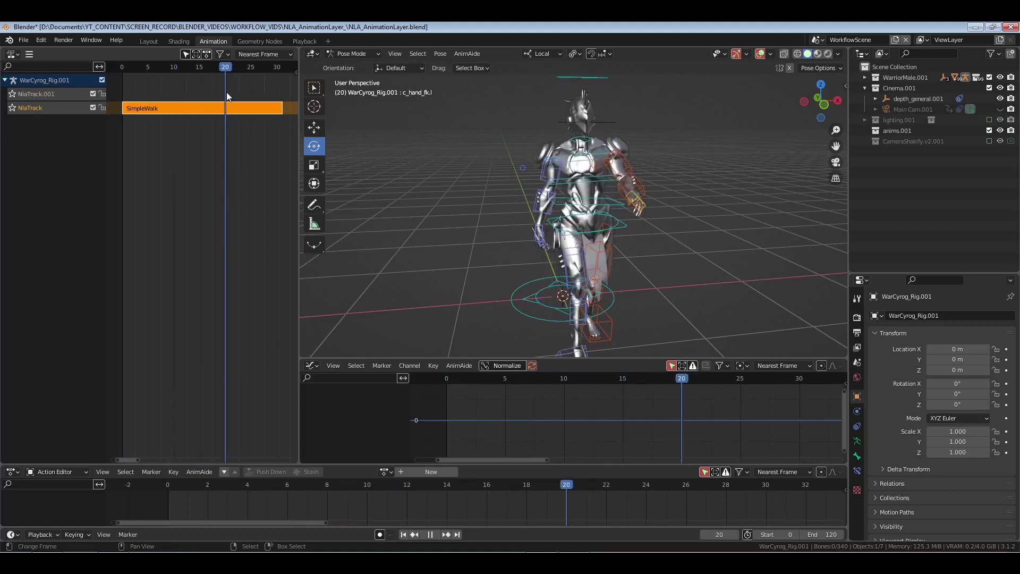
{"action": "key", "text": "ctrl+s"}
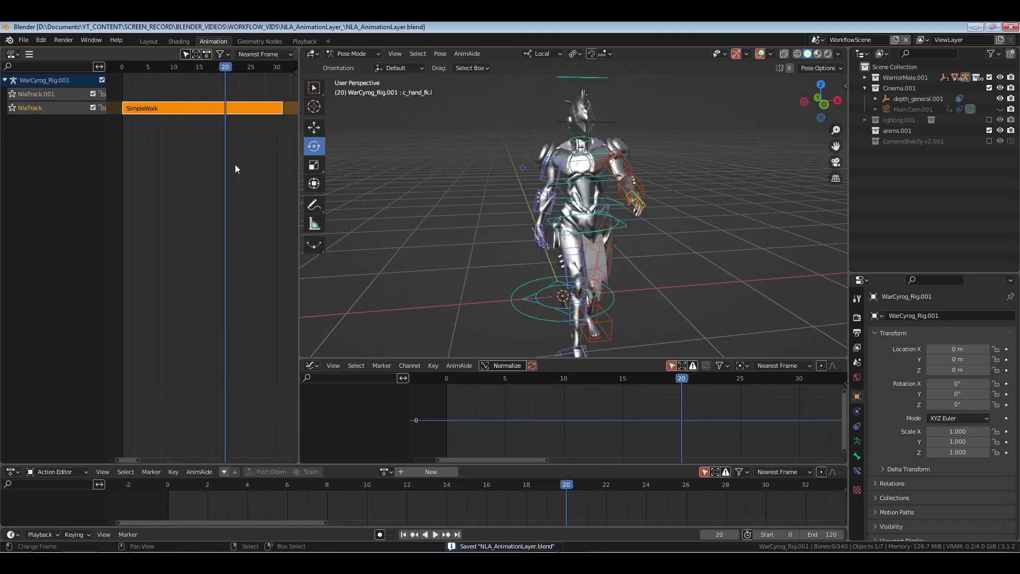
Step: Show the AnimAide tools, including On Frame Curve Tools and Anim Offset, in the 3D viewport
{"action": "middle_click_drag", "start_coordinate": [413, 184], "coordinate": [632, 227]}
{"action": "scroll", "coordinate": [615, 216], "scroll_direction": "down", "scroll_amount": 2}
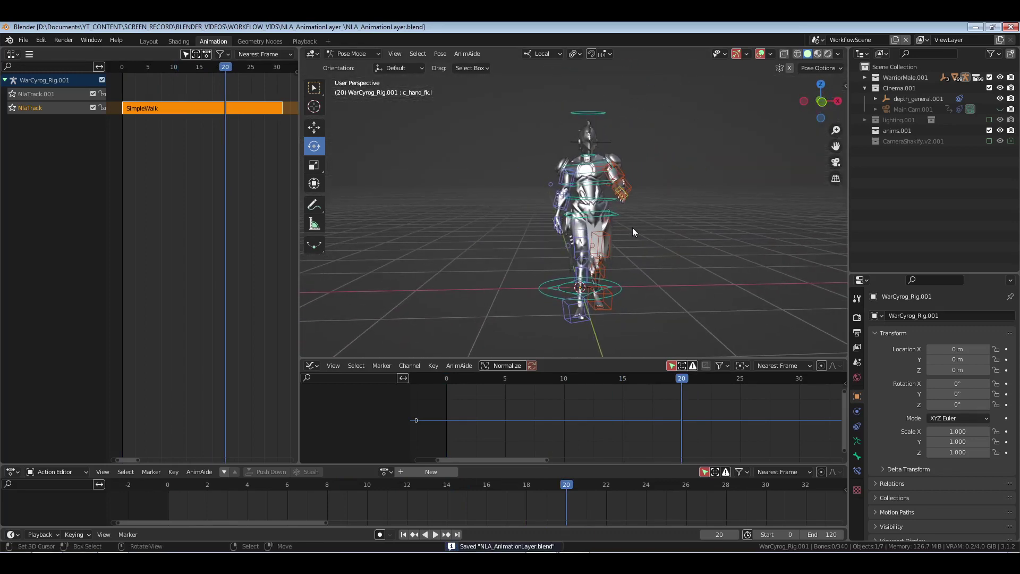
{"action": "key", "text": "n"}
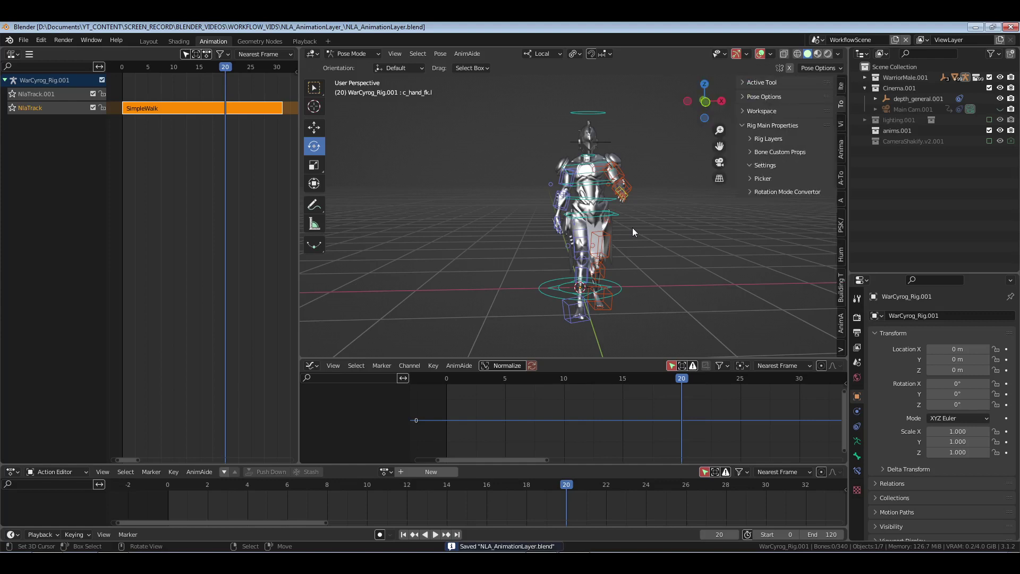
{"action": "left_click", "coordinate": [841, 328]}
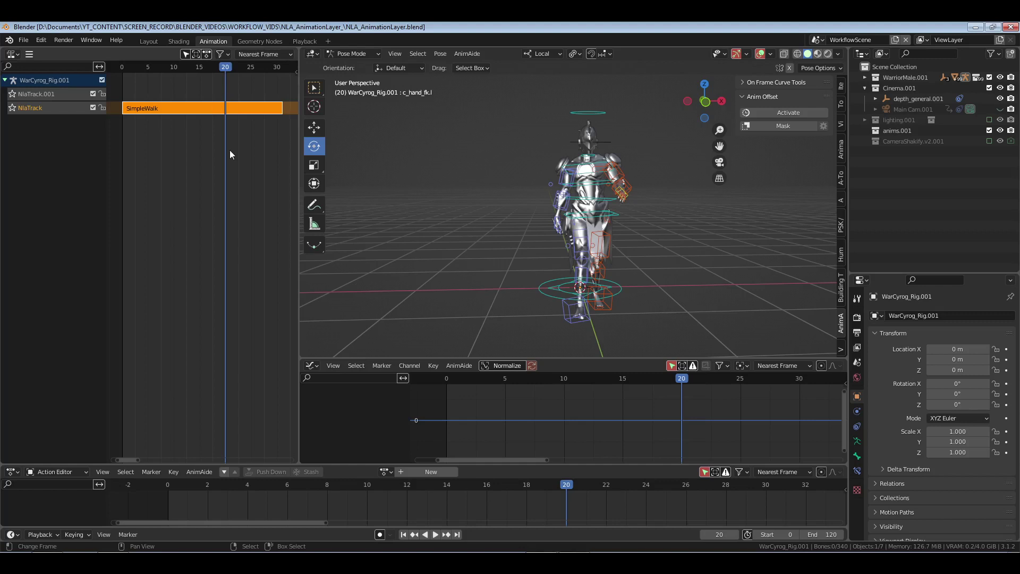
Step: Examine the Blending modes available for the upper track NlaTrack.001, including Replace, Combine and Add
{"action": "left_click", "coordinate": [49, 93]}
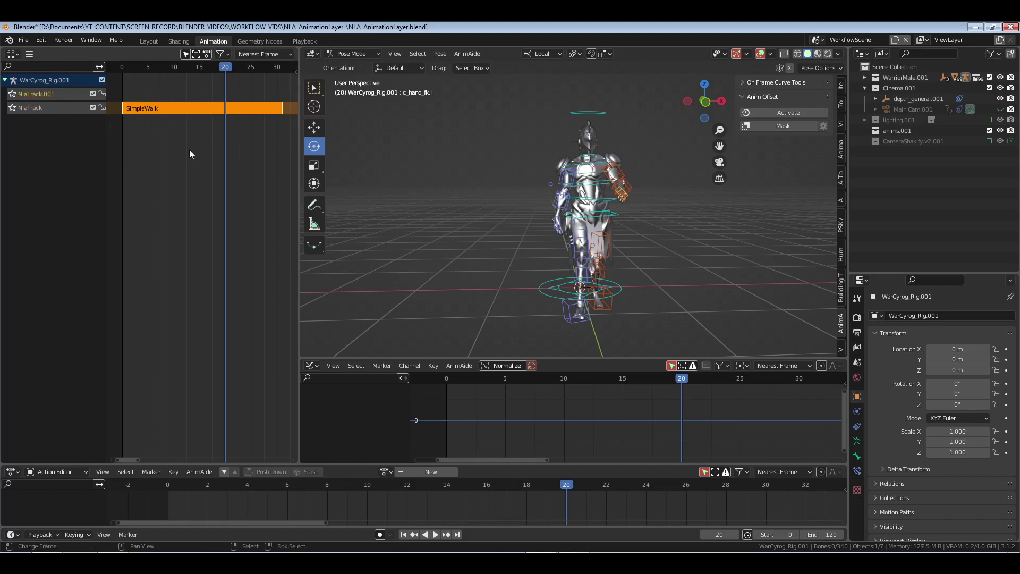
{"action": "key", "text": "n"}
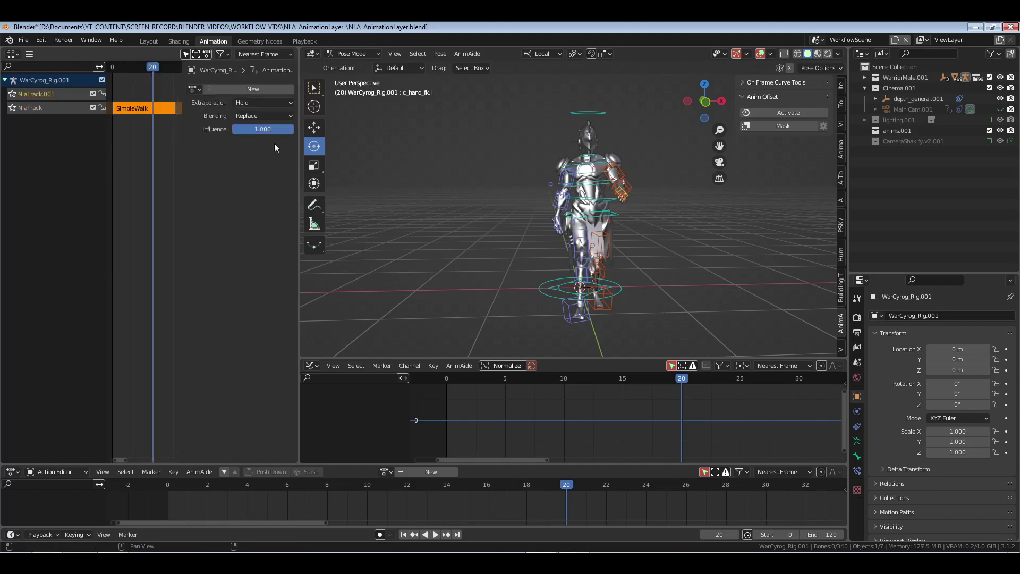
{"action": "left_click", "coordinate": [261, 117]}
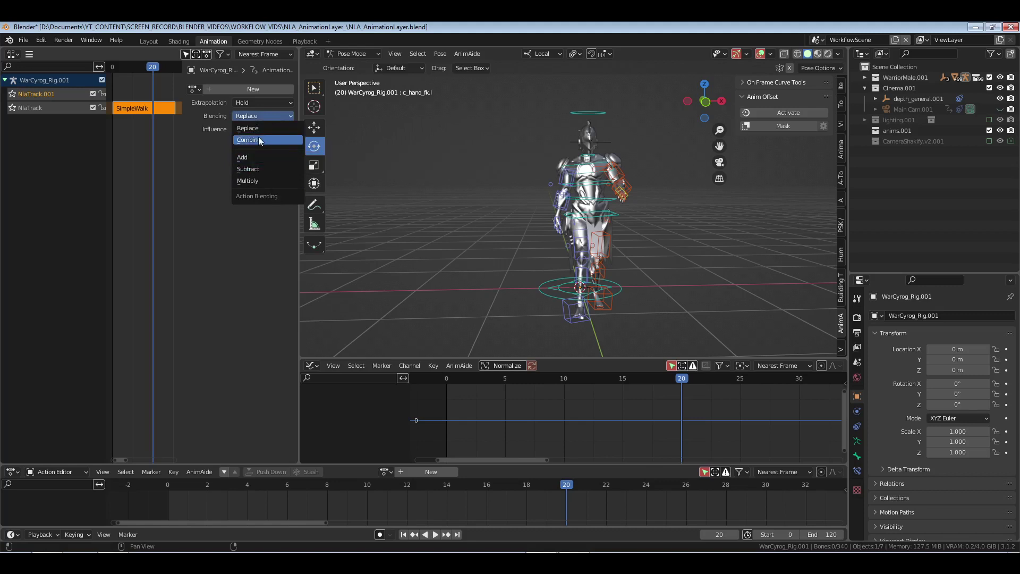
{"action": "left_click", "coordinate": [255, 110]}
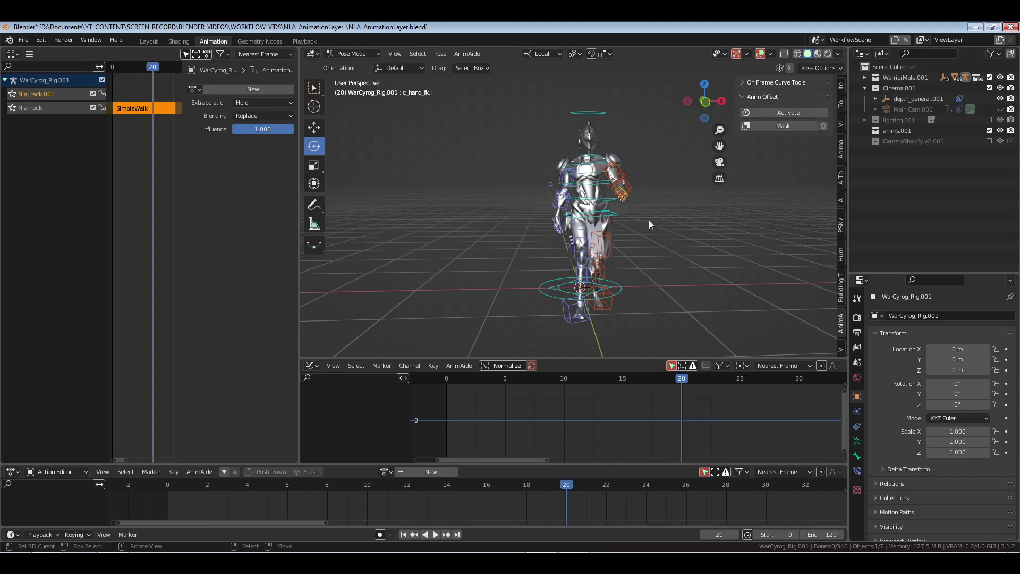
Step: Try the 3D cursor at positions away from the rig, return it to the world origin and save the file
{"action": "middle_click_drag", "start_coordinate": [648, 220], "coordinate": [648, 266]}
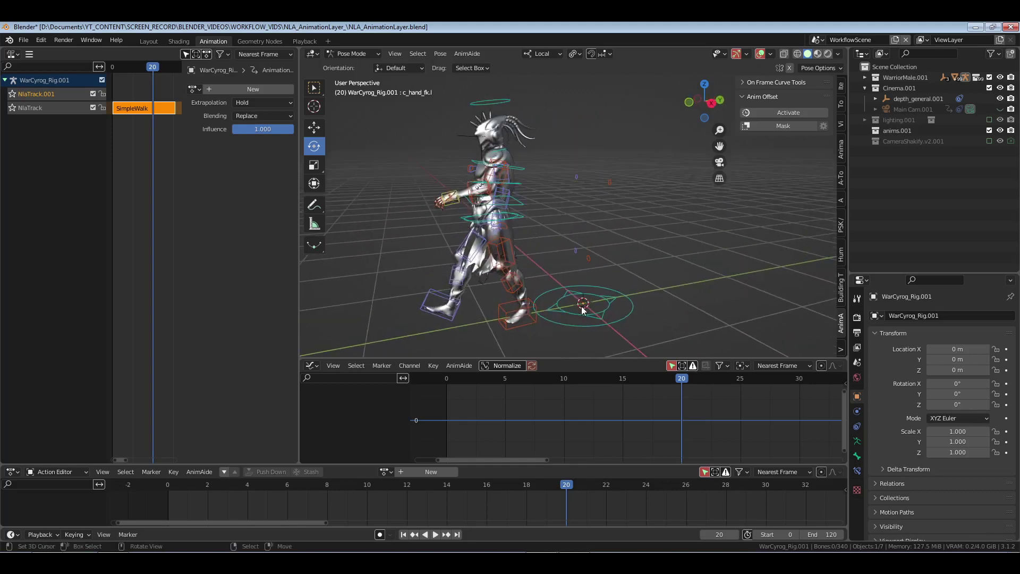
{"action": "right_click", "coordinate": [656, 146], "text": "shift"}
{"action": "left_click", "coordinate": [759, 262]}
{"action": "left_click", "coordinate": [689, 228]}
{"action": "left_click", "coordinate": [734, 223]}
{"action": "left_click", "coordinate": [680, 227]}
{"action": "key", "text": "ctrl+s"}
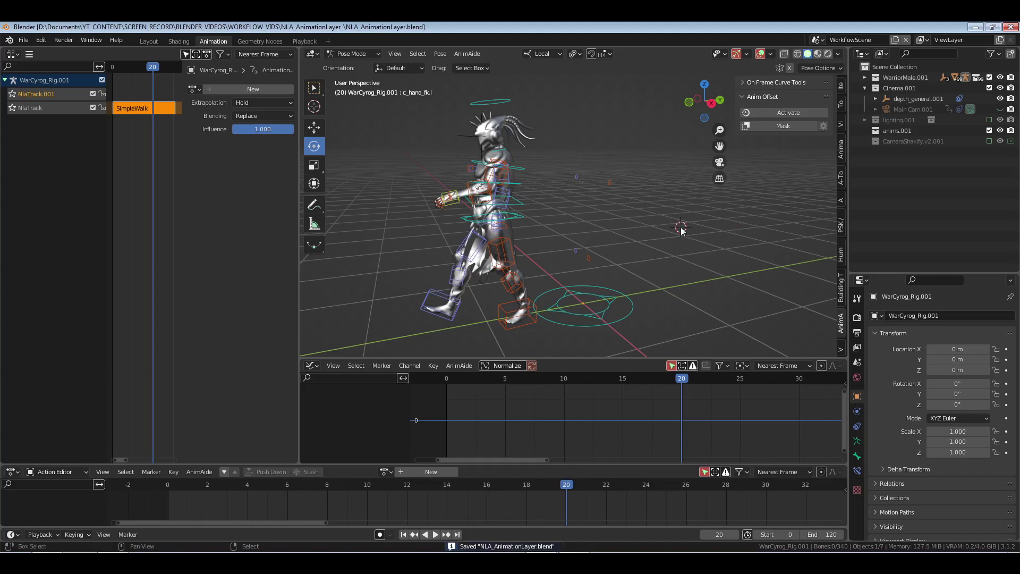
{"action": "key", "text": "shift+s"}
{"action": "key", "text": "1"}
{"action": "key", "text": "ctrl+s"}
{"action": "middle_click_drag", "start_coordinate": [563, 227], "coordinate": [525, 231]}
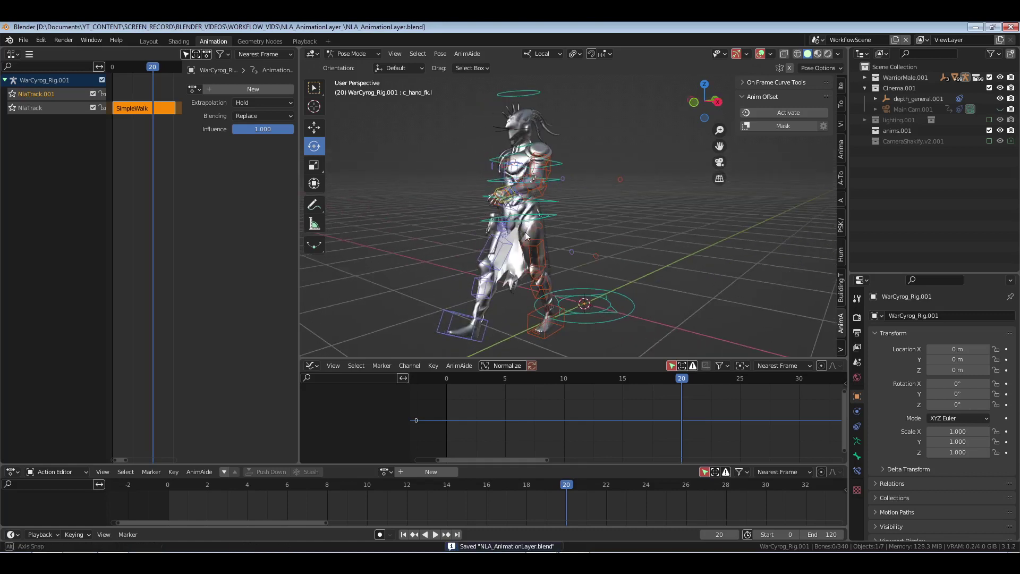
Step: Add an Idle action strip at frame 20 on the upper track NlaTrack.001 and select it
{"action": "key", "text": "n"}
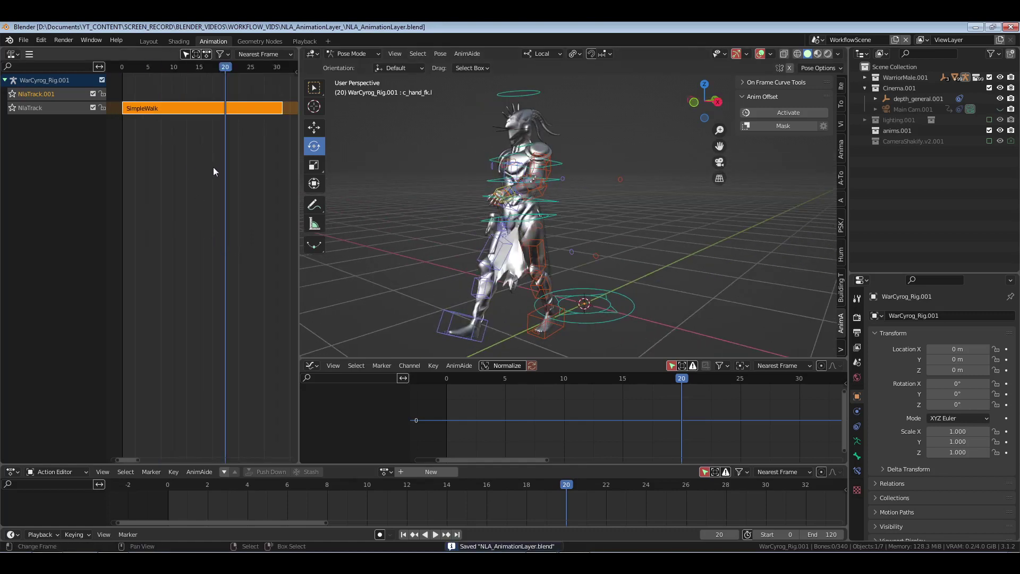
{"action": "key", "text": "shift+a"}
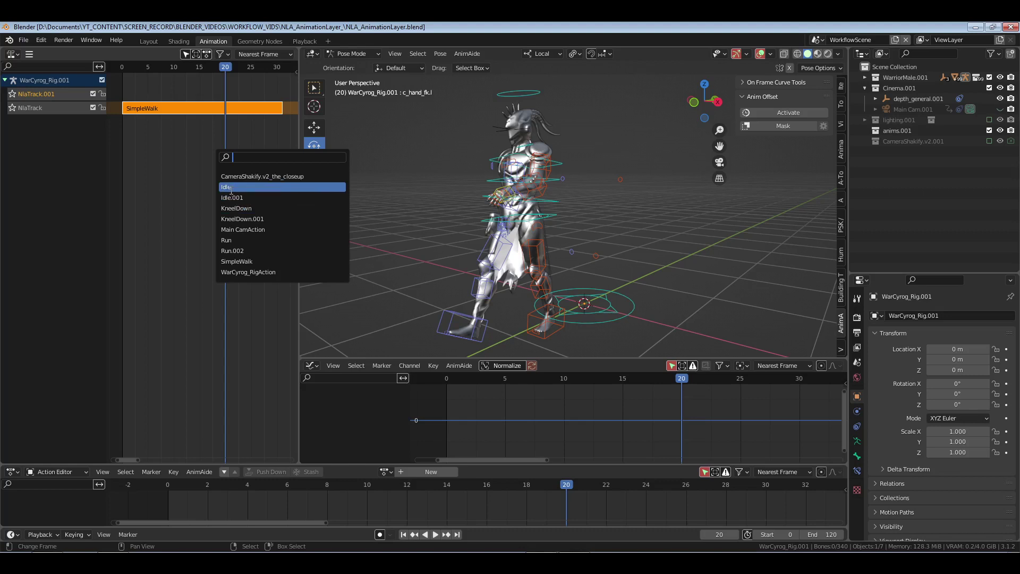
{"action": "left_click", "coordinate": [231, 187]}
{"action": "left_click", "coordinate": [252, 91]}
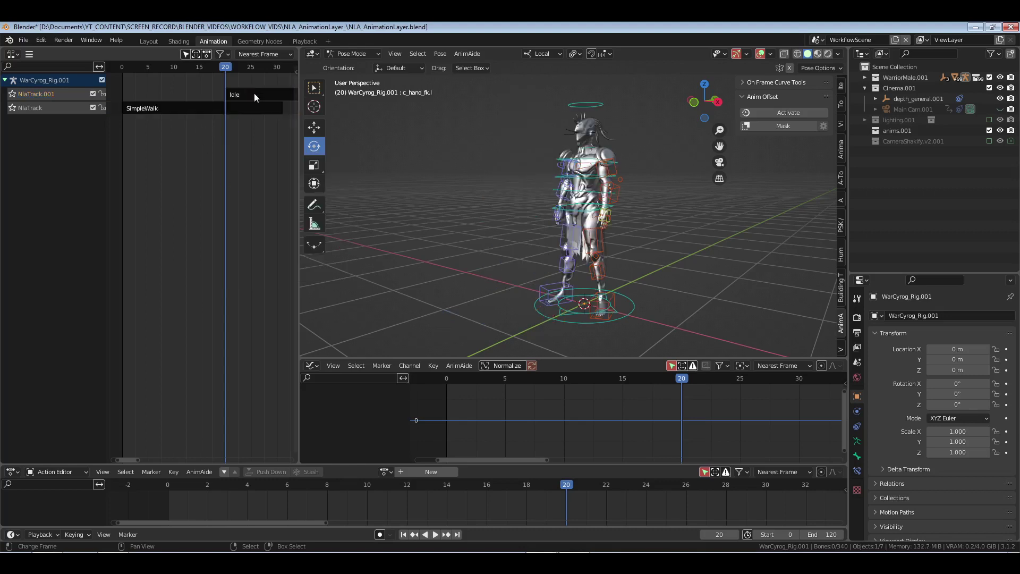
Step: Select the rig's c_root_master.x bone and show the hips up close from the front
{"action": "left_click", "coordinate": [599, 219]}
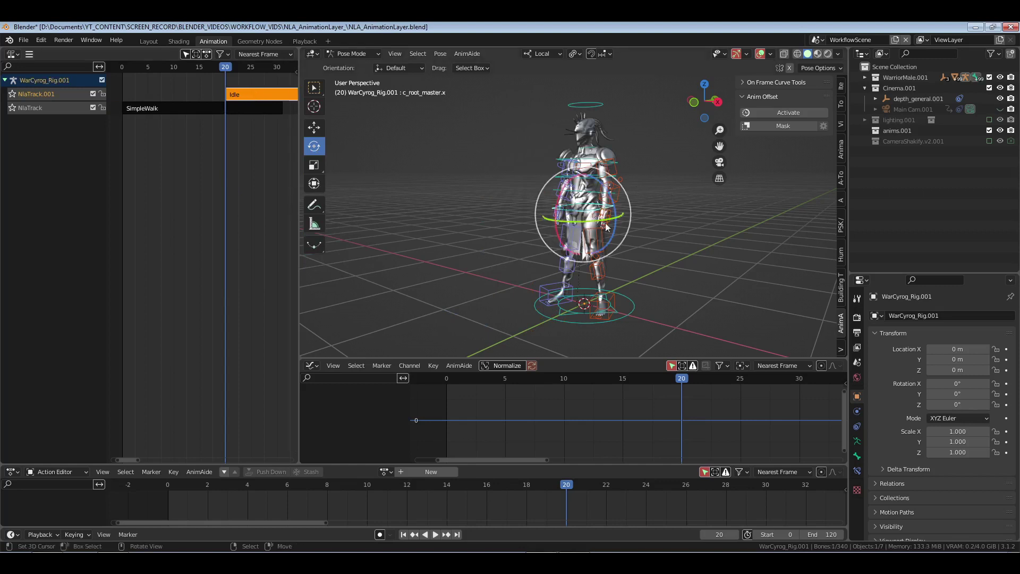
{"action": "middle_click_drag", "start_coordinate": [619, 223], "coordinate": [665, 253]}
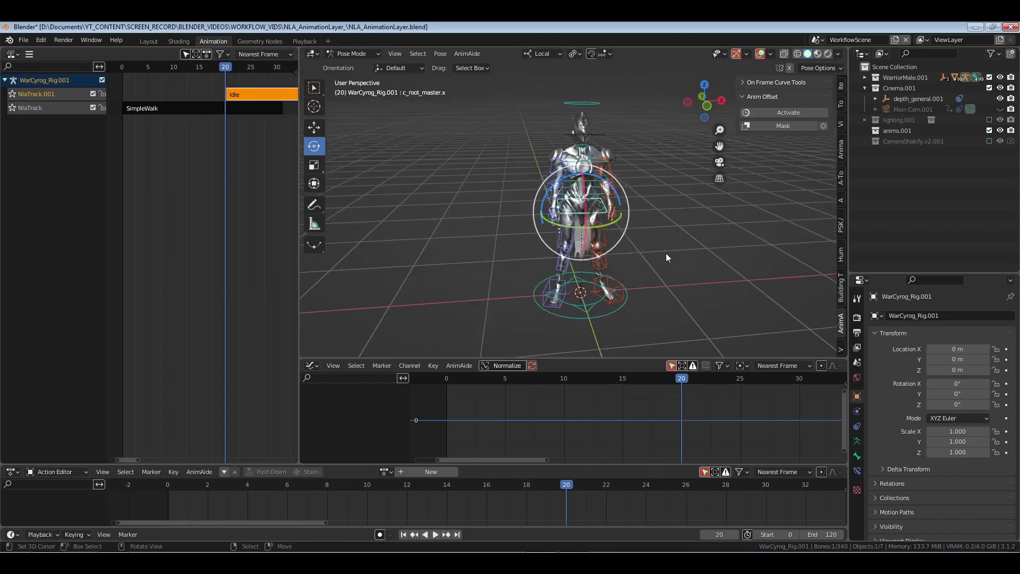
{"action": "scroll", "coordinate": [662, 242], "scroll_direction": "up", "scroll_amount": 5}
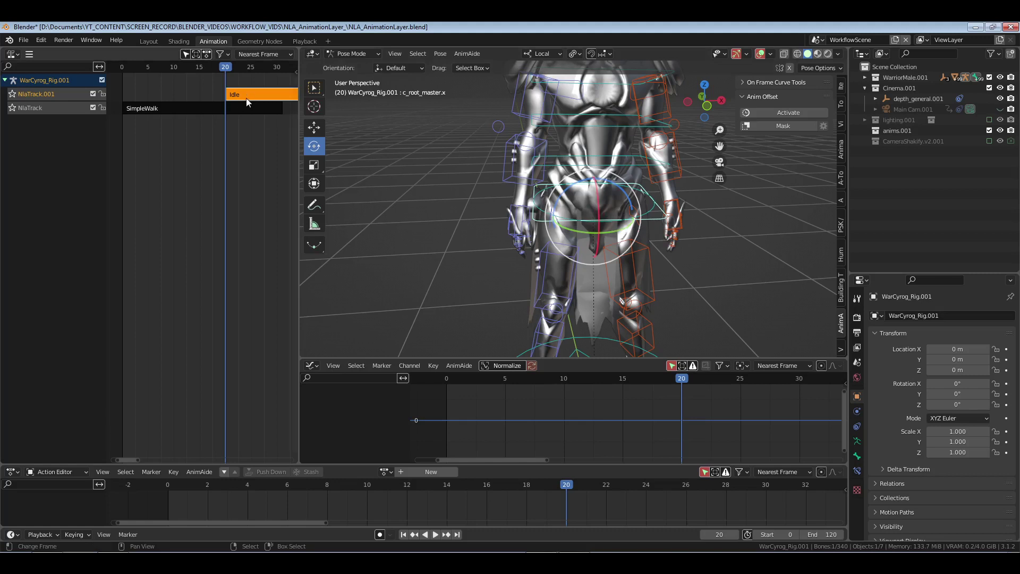
Step: Make a single-user copy of the Idle action, delete the original strip and push the copy down onto NlaTrack.001
{"action": "key", "text": "Tab"}
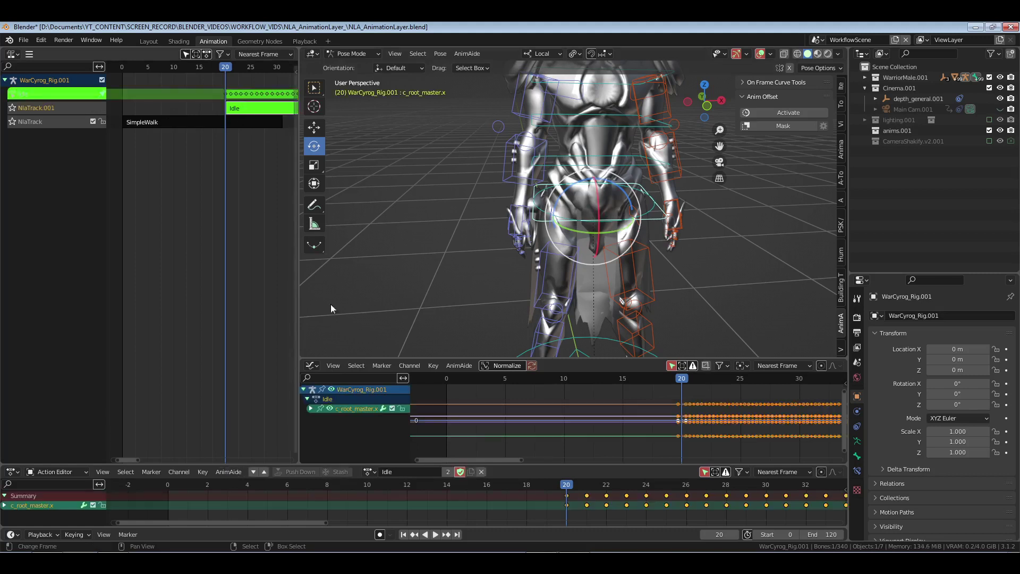
{"action": "left_click", "coordinate": [447, 472]}
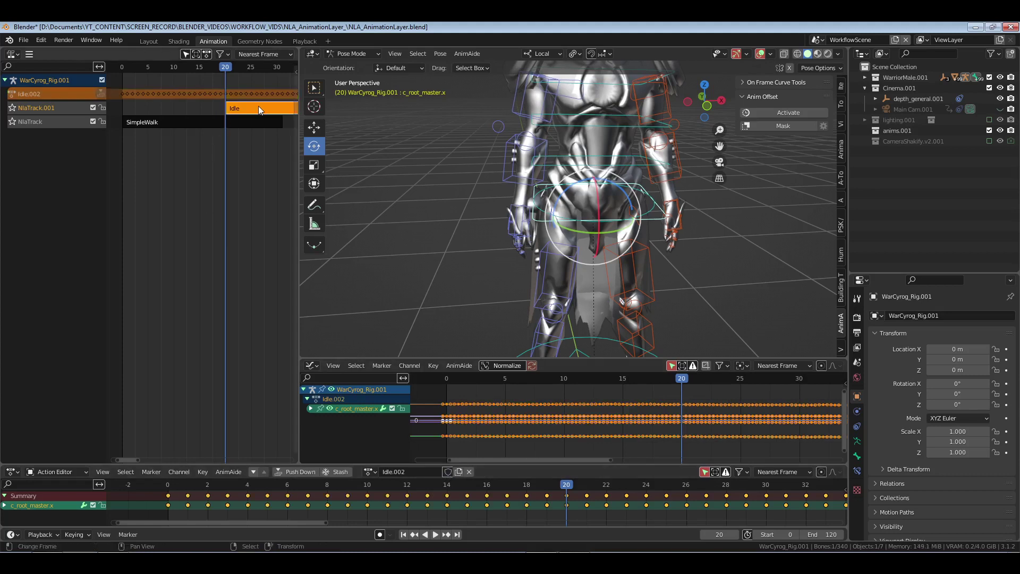
{"action": "key", "text": "Delete"}
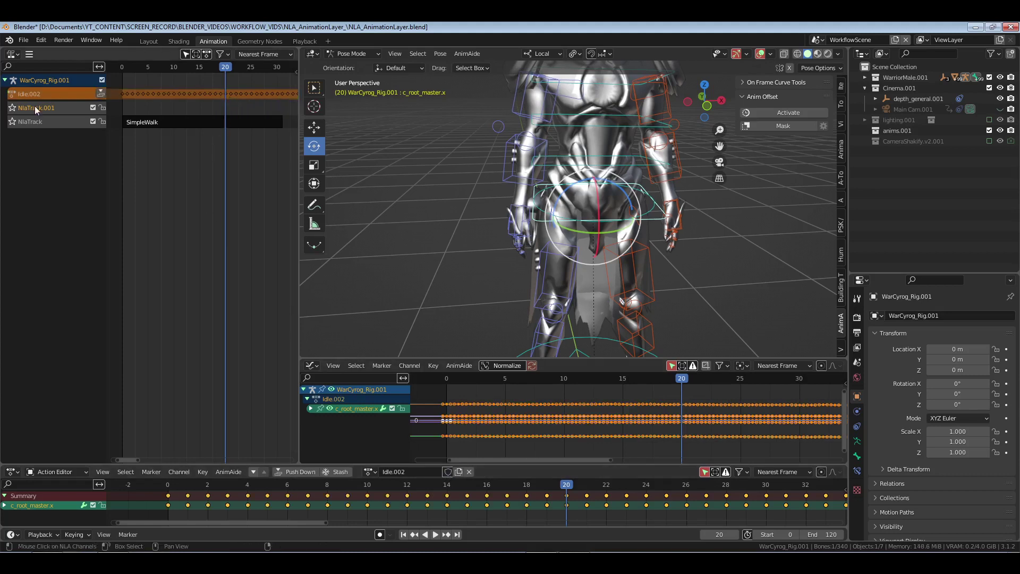
{"action": "left_click", "coordinate": [100, 93]}
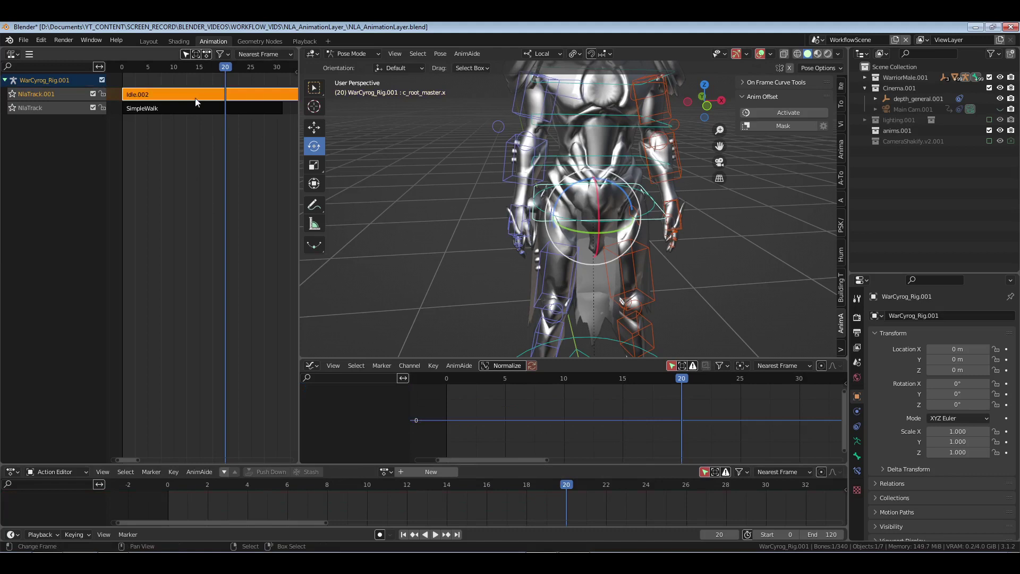
Step: Snap the Idle.002 strip's start to the current frame 20 and shift the strip 1 frame forward
{"action": "key", "text": "shift+s"}
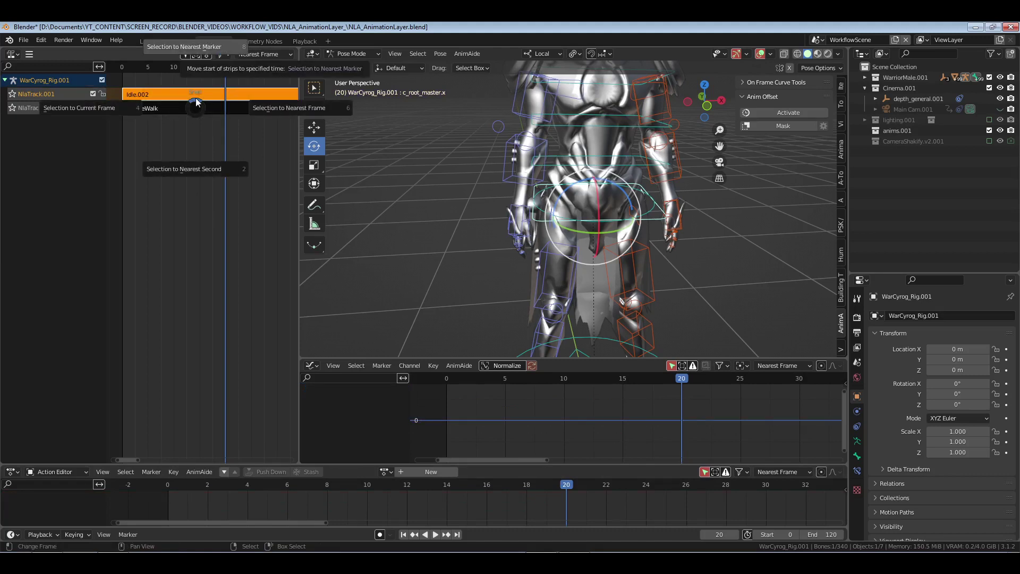
{"action": "key", "text": "4"}
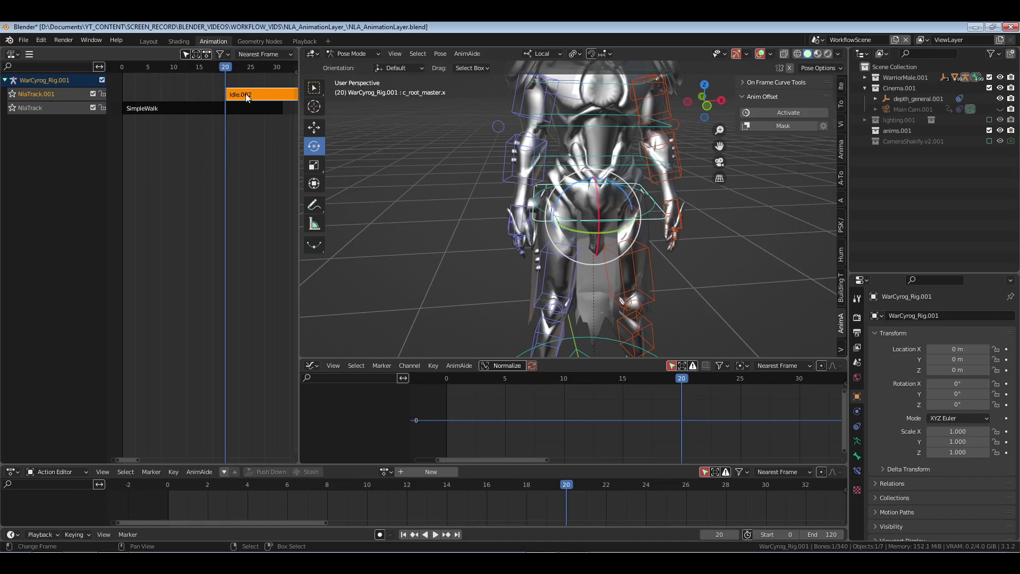
{"action": "key", "text": "g"}
{"action": "key", "text": "1"}
{"action": "key", "text": "Return"}
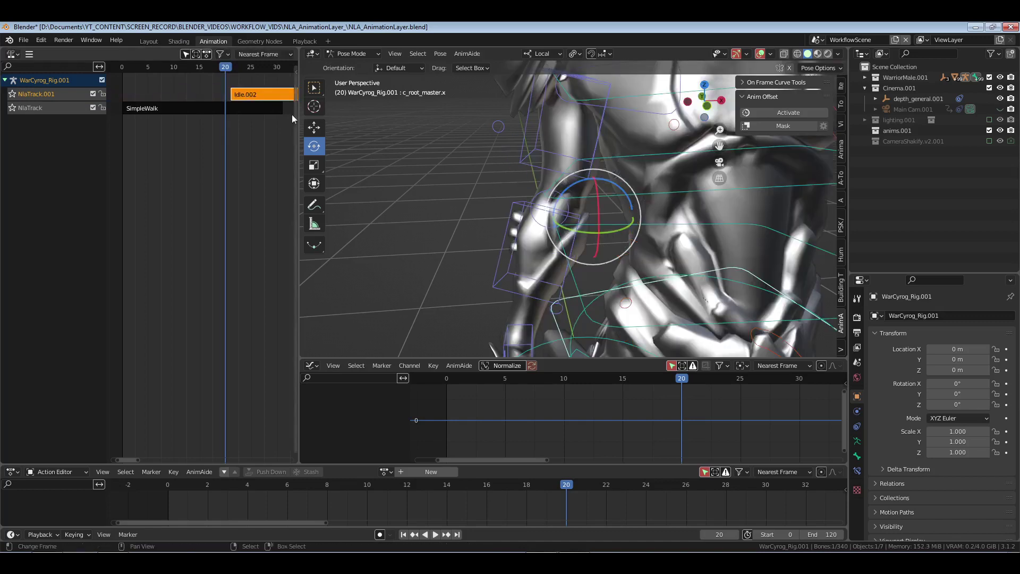
Step: Show the walk pose in right orthographic view with the hip controller framed
{"action": "scroll", "coordinate": [616, 215], "scroll_direction": "down", "scroll_amount": 6}
{"action": "middle_click_drag", "start_coordinate": [657, 282], "coordinate": [718, 279]}
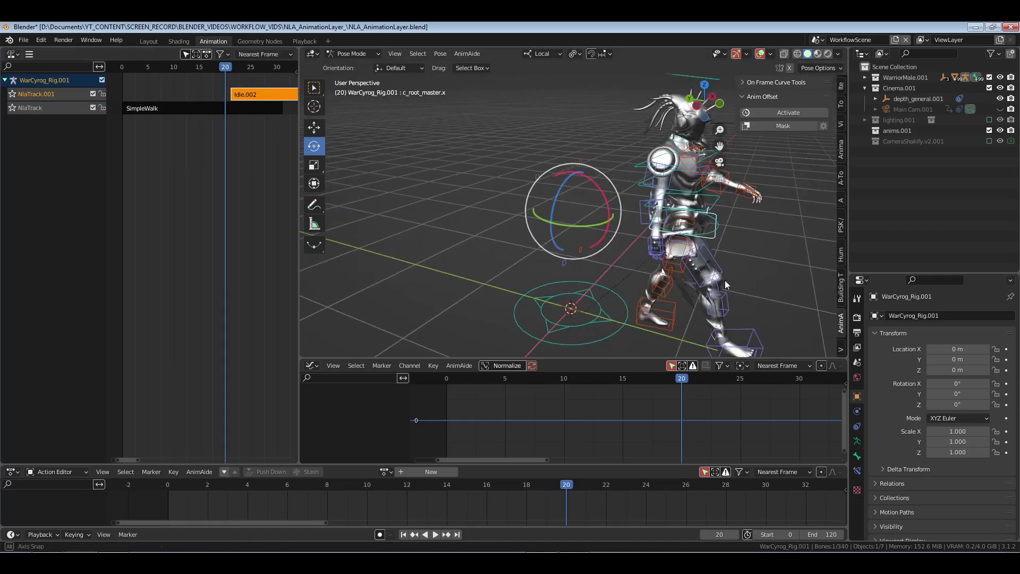
{"action": "key", "text": "KP_3"}
{"action": "middle_click_drag", "start_coordinate": [470, 275], "coordinate": [508, 261], "text": "shift"}
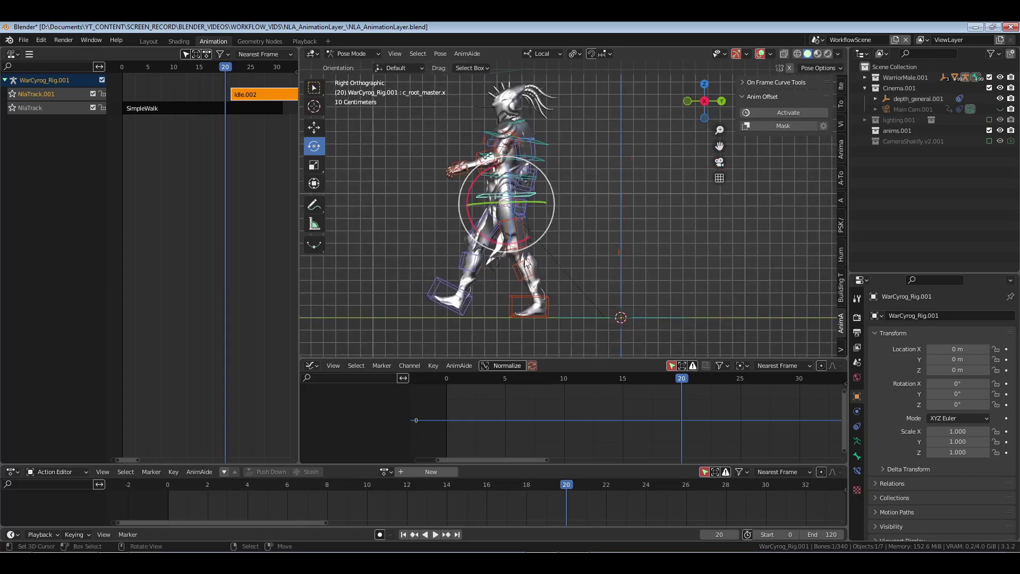
{"action": "key", "text": "grave"}
{"action": "left_click", "coordinate": [465, 250]}
{"action": "middle_click_drag", "start_coordinate": [700, 254], "coordinate": [647, 254], "text": "shift"}
{"action": "middle_click_drag", "start_coordinate": [678, 283], "coordinate": [673, 252], "text": "ctrl"}
{"action": "middle_click_drag", "start_coordinate": [673, 252], "coordinate": [605, 217], "text": "shift"}
{"action": "key", "text": "KP_3"}
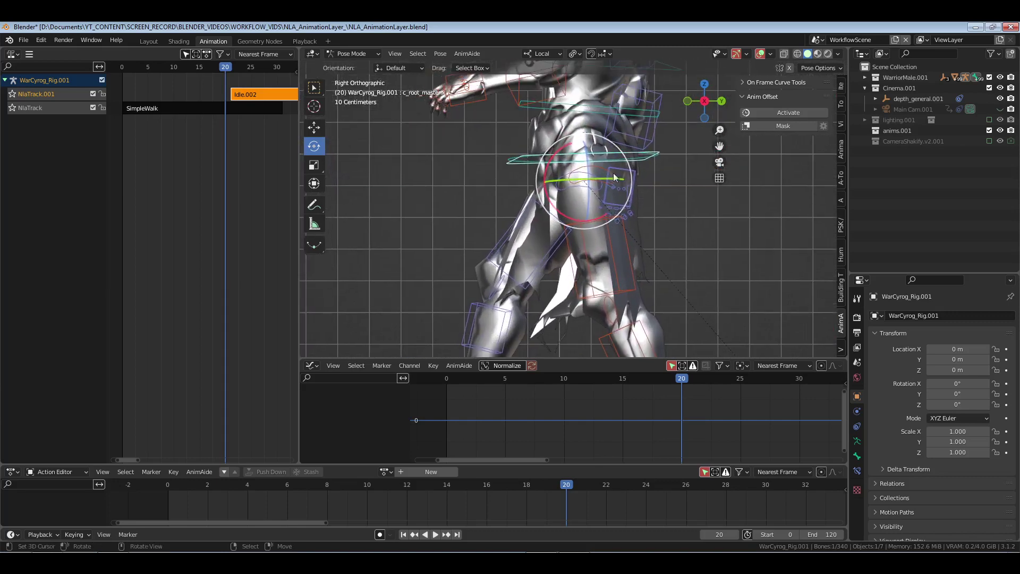
Step: Reselect the c_root_master.x bone and snap the 3D cursor to it
{"action": "middle_click_drag", "start_coordinate": [655, 152], "coordinate": [676, 205]}
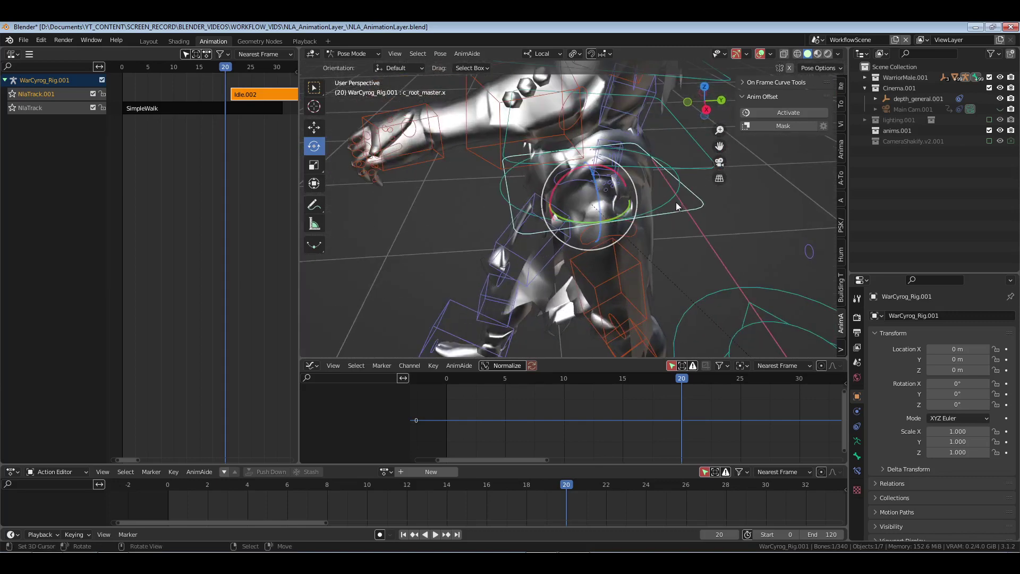
{"action": "left_click", "coordinate": [639, 207]}
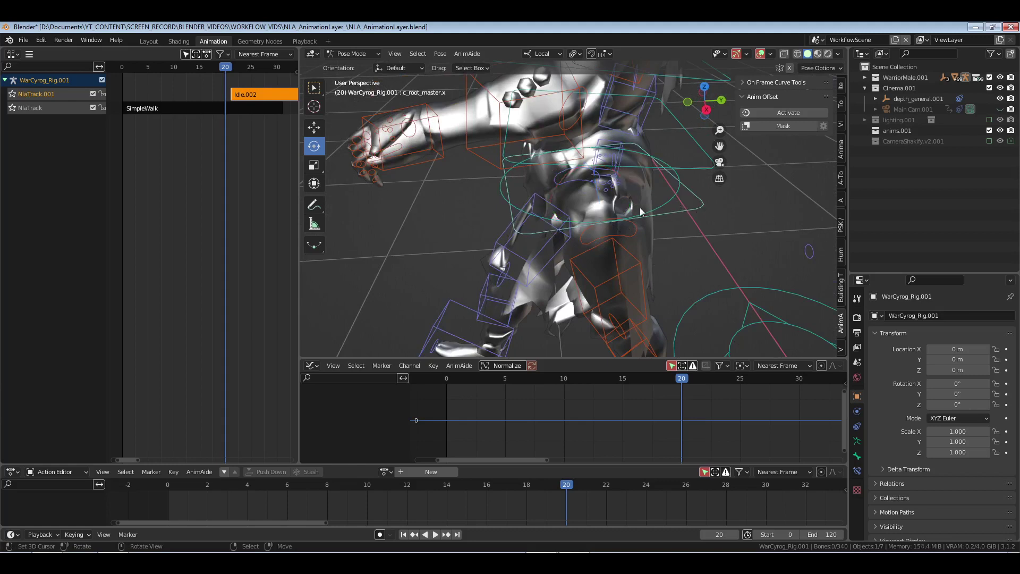
{"action": "left_click", "coordinate": [677, 215]}
{"action": "key", "text": "KP_3"}
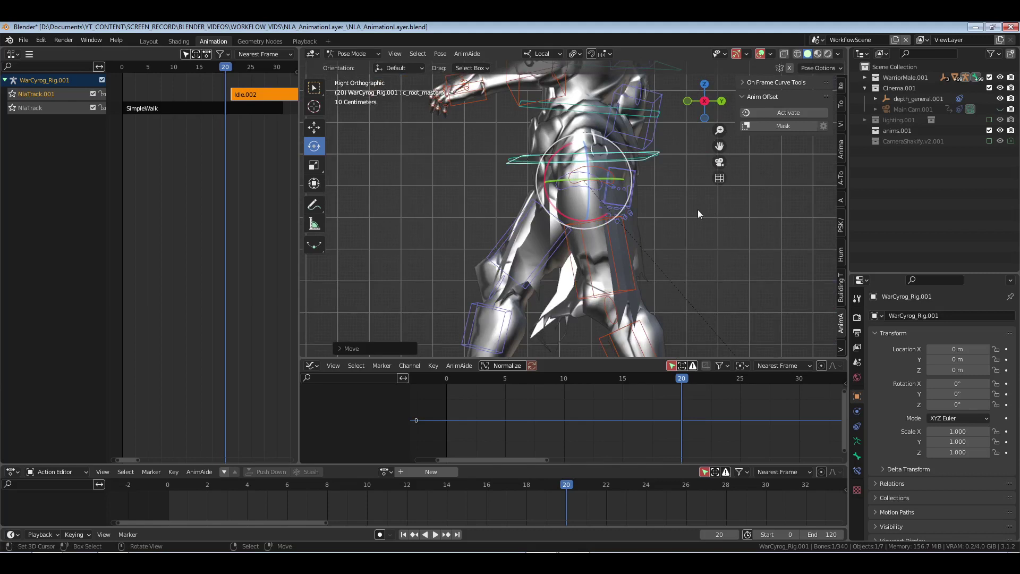
{"action": "key", "text": "shift+s"}
{"action": "key", "text": "2"}
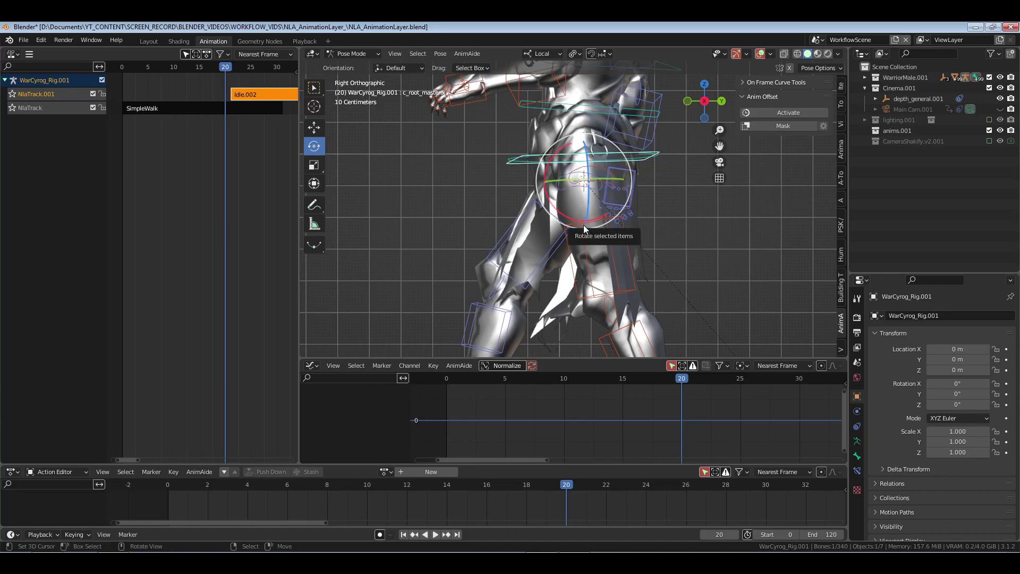
Step: Select the c_root.x bone together with neighbouring hip bones and snap the 3D cursor to the selection
{"action": "scroll", "coordinate": [583, 225], "scroll_direction": "up", "scroll_amount": 1}
{"action": "scroll", "coordinate": [680, 187], "scroll_direction": "down", "scroll_amount": 5}
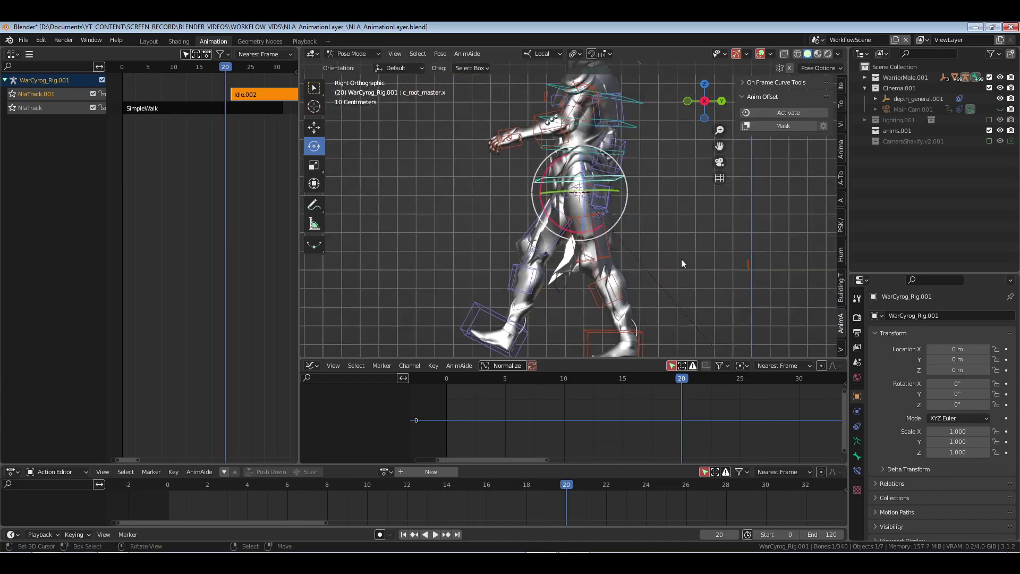
{"action": "middle_click_drag", "start_coordinate": [704, 243], "coordinate": [705, 239], "text": "shift"}
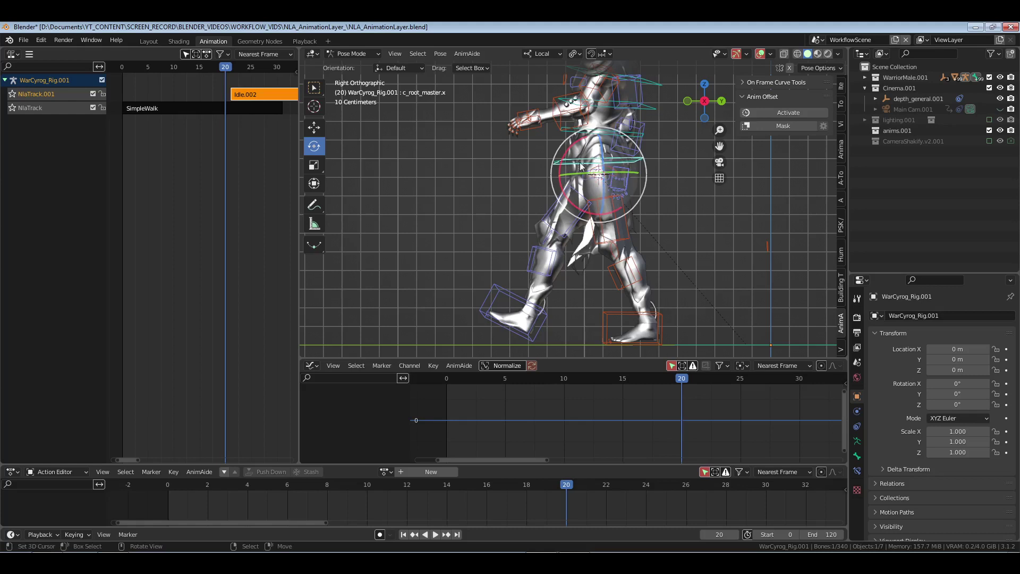
{"action": "right_click", "coordinate": [636, 161]}
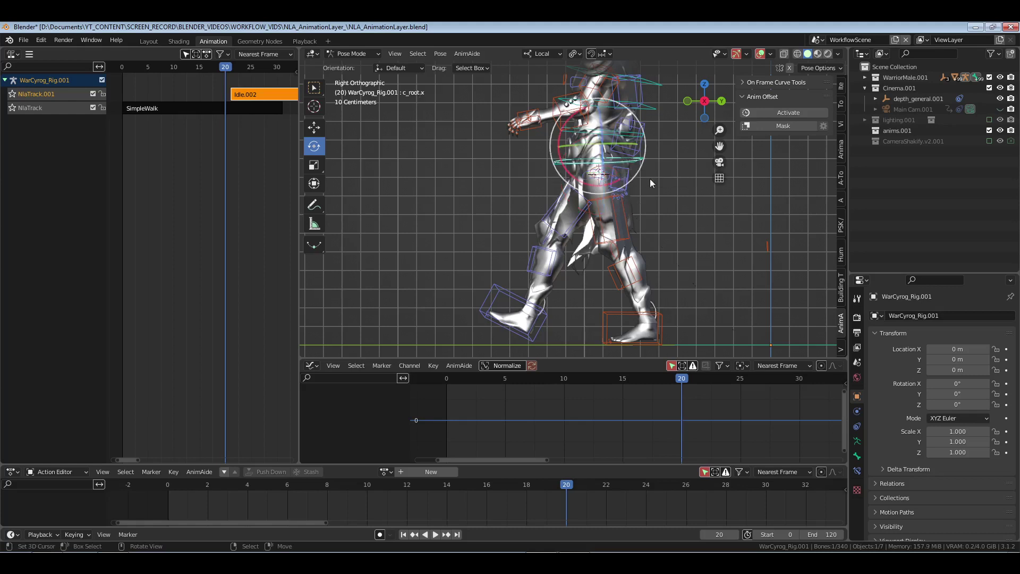
{"action": "key", "text": "shift+s"}
{"action": "middle_click_drag", "start_coordinate": [613, 170], "coordinate": [663, 208]}
{"action": "left_click_drag", "start_coordinate": [619, 167], "coordinate": [665, 173]}
{"action": "key", "text": "shift+s"}
{"action": "left_click", "coordinate": [702, 187]}
{"action": "middle_click_drag", "start_coordinate": [702, 187], "coordinate": [646, 186]}
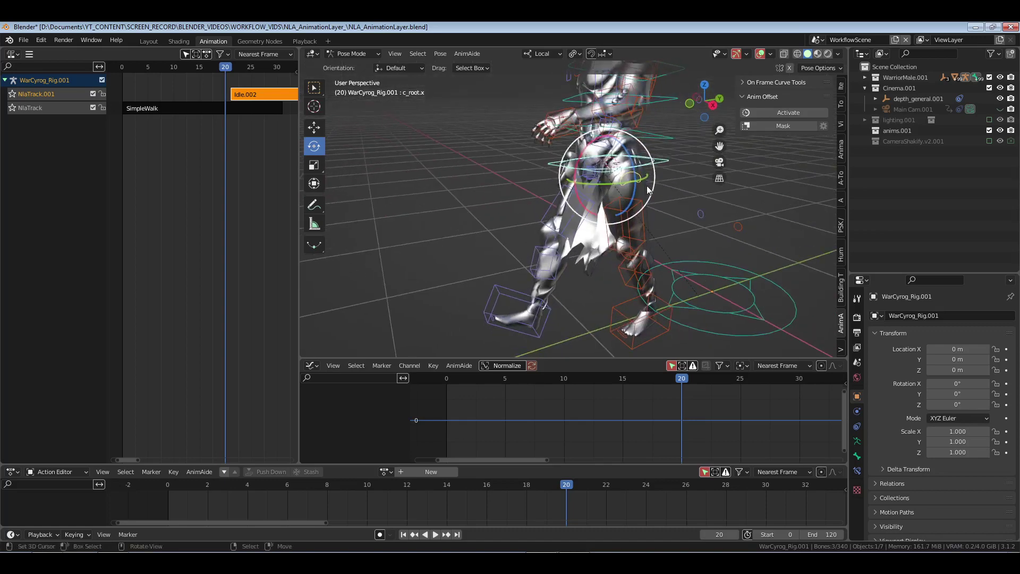
Step: Select only the c_root_master.x bone in right view and snap the Idle.002 strip's start back to frame 20
{"action": "key", "text": "KP_3"}
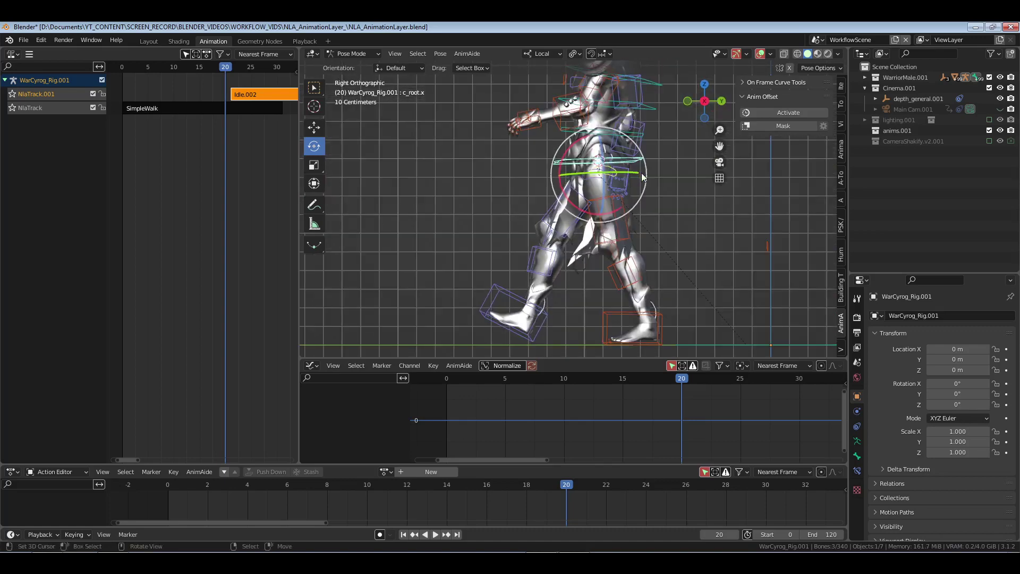
{"action": "left_click", "coordinate": [576, 159]}
{"action": "middle_click_drag", "start_coordinate": [616, 155], "coordinate": [652, 181]}
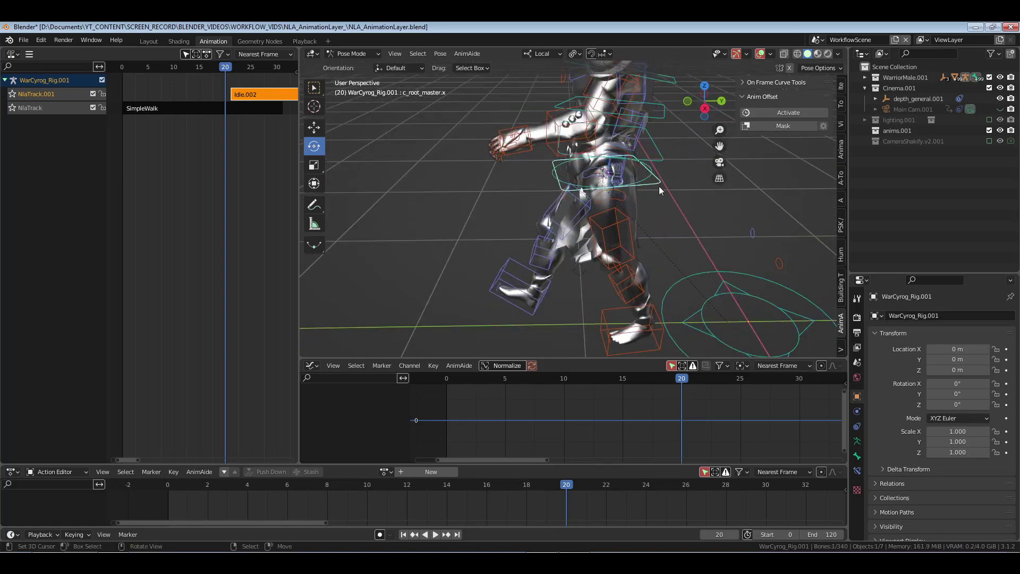
{"action": "key", "text": "KP_3"}
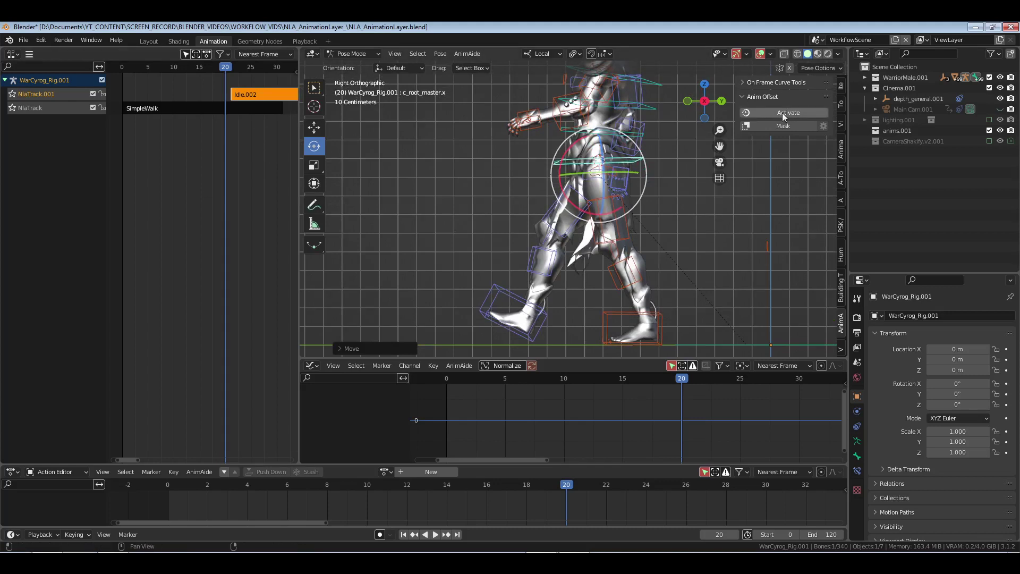
{"action": "key", "text": "shift+s"}
{"action": "key", "text": "s"}
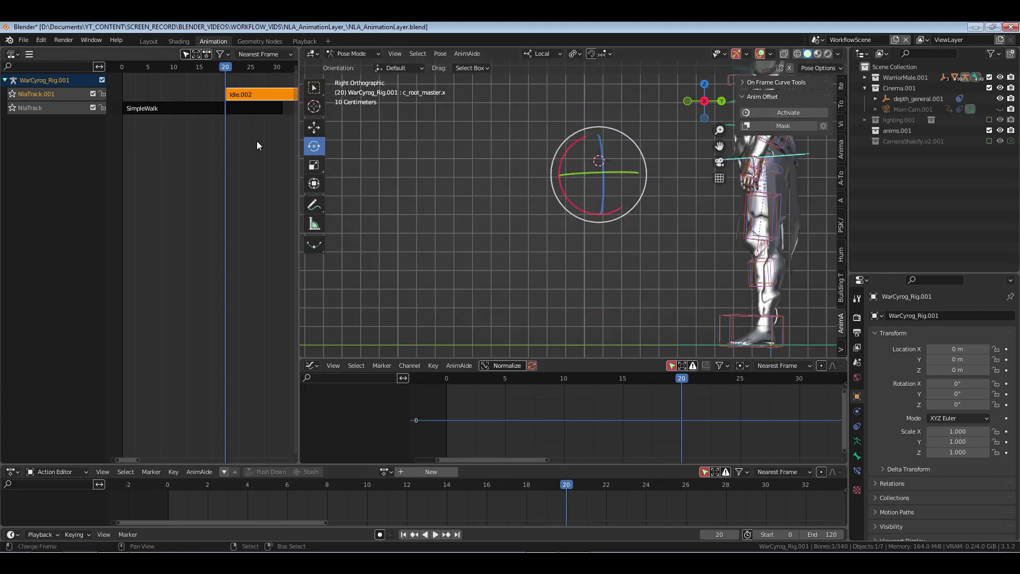
Step: Enter tweak mode on the Idle.002 strip, activate Anim Offset, and snap the c_root_master.x bone to the 3D cursor
{"action": "key", "text": "Tab"}
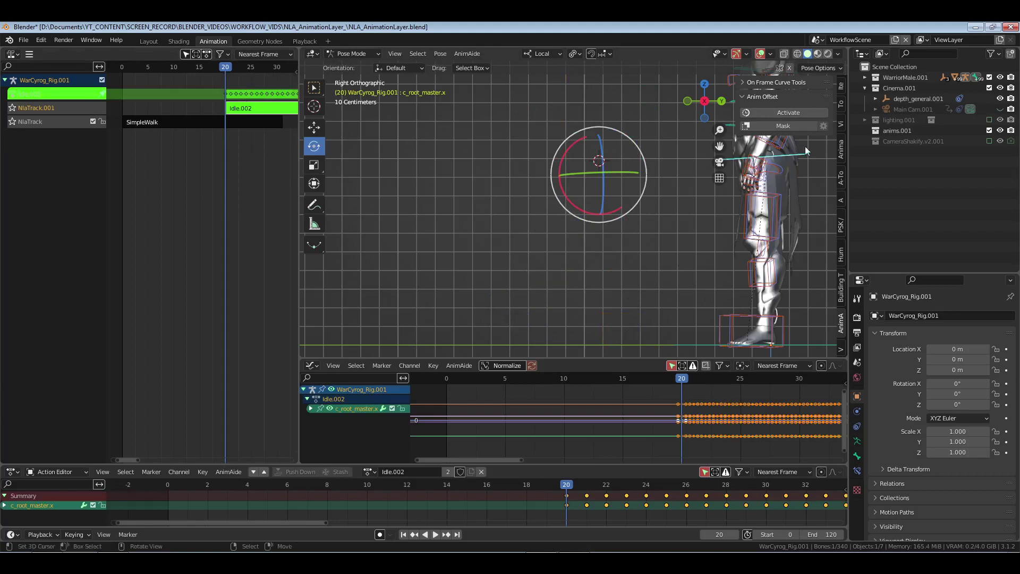
{"action": "left_click", "coordinate": [796, 113]}
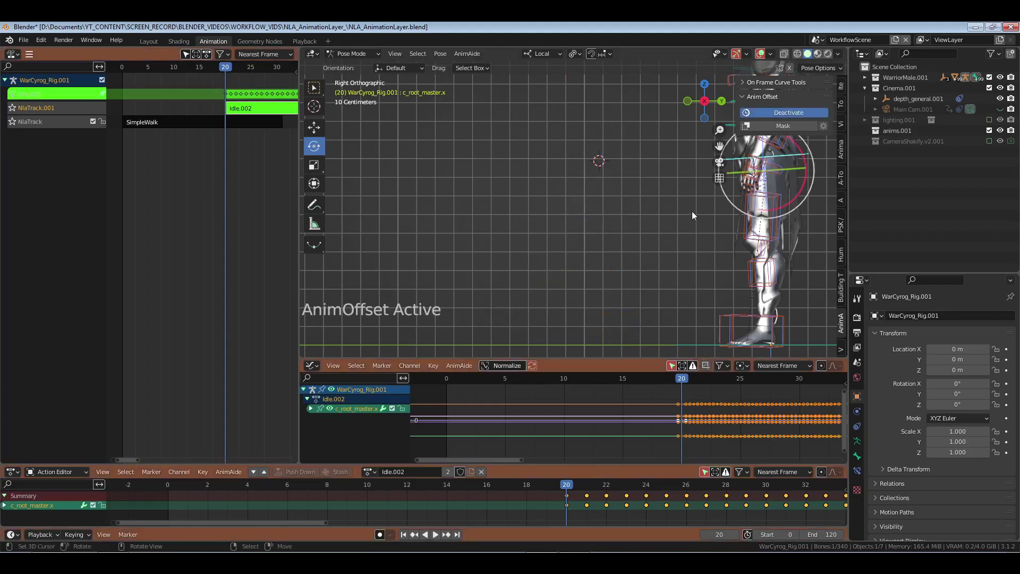
{"action": "key", "text": "shift+s"}
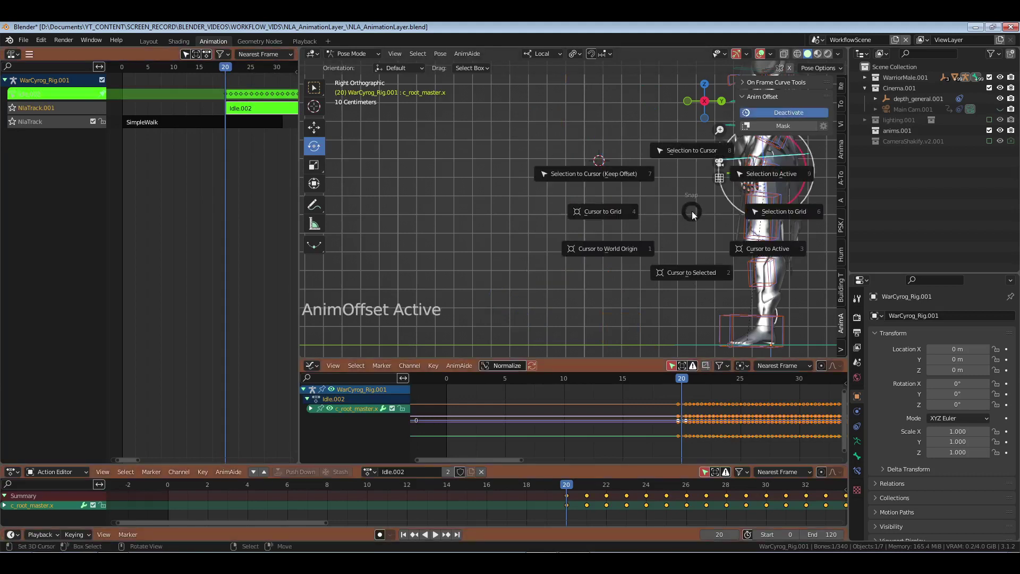
{"action": "key", "text": "8"}
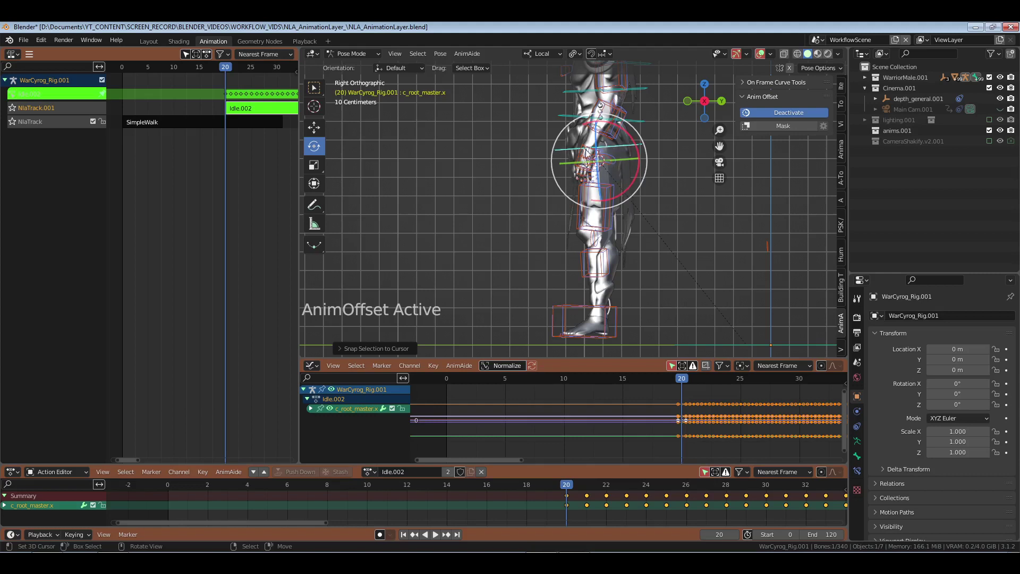
Step: Nudge the c_root_master.x bone vertically and slightly along negative Y using Move in Global orientation, and deactivate Anim Offset
{"action": "left_click", "coordinate": [314, 127]}
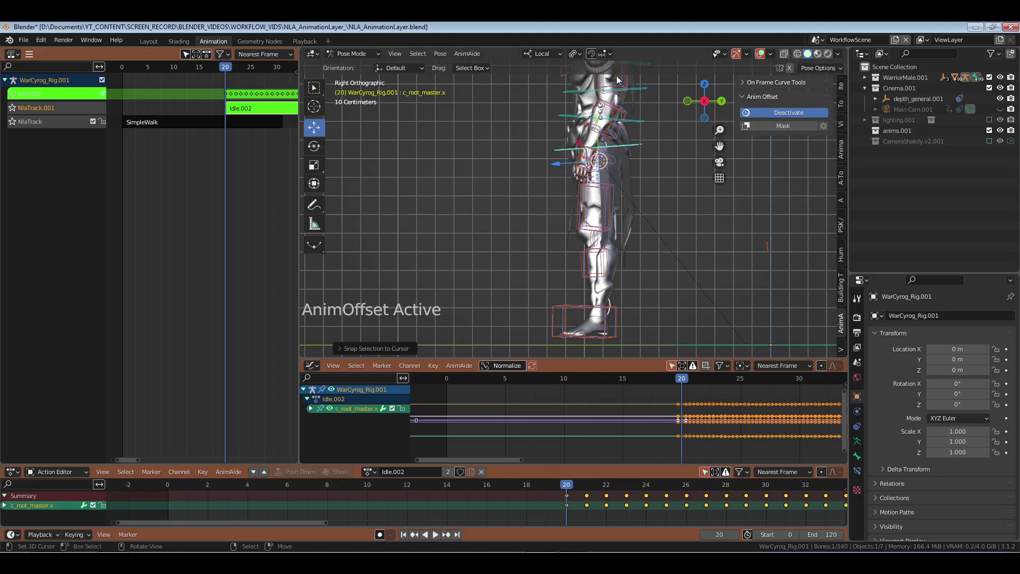
{"action": "left_click", "coordinate": [549, 54]}
{"action": "left_click", "coordinate": [553, 85]}
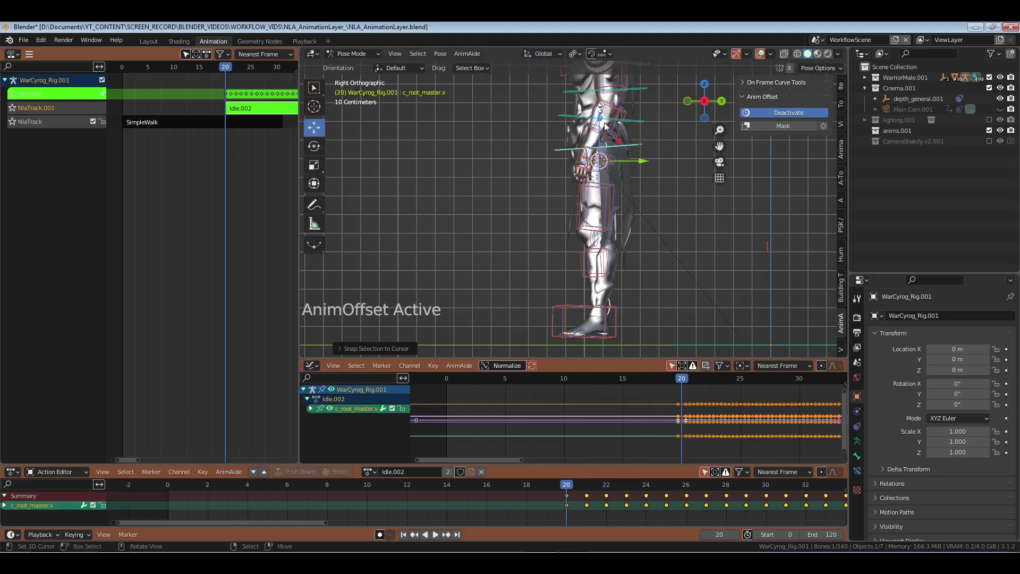
{"action": "left_click_drag", "start_coordinate": [599, 121], "coordinate": [615, 202]}
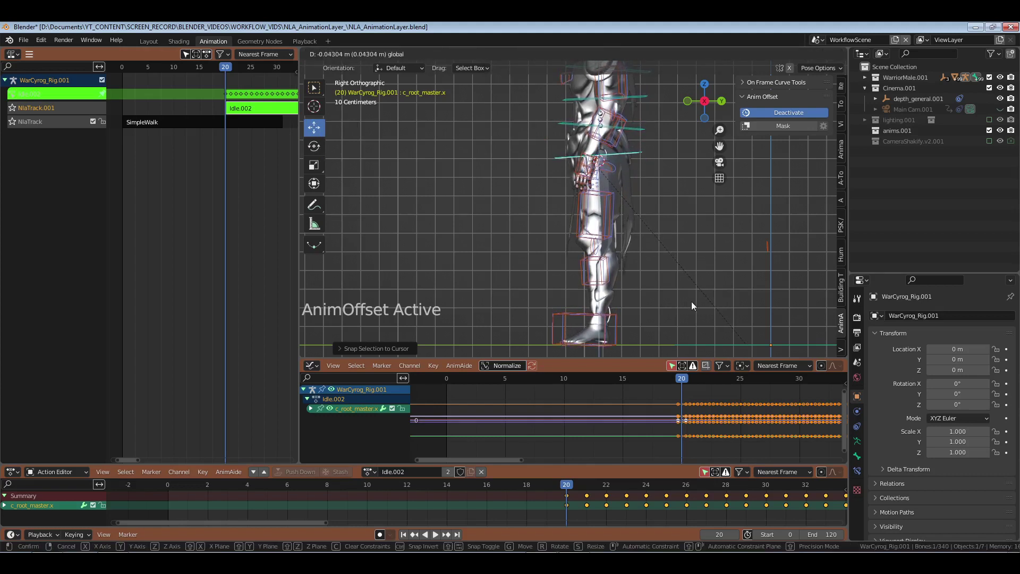
{"action": "middle_click_drag", "start_coordinate": [690, 301], "coordinate": [677, 266], "text": "shift"}
{"action": "middle_click_drag", "start_coordinate": [683, 180], "coordinate": [699, 206], "text": "shift"}
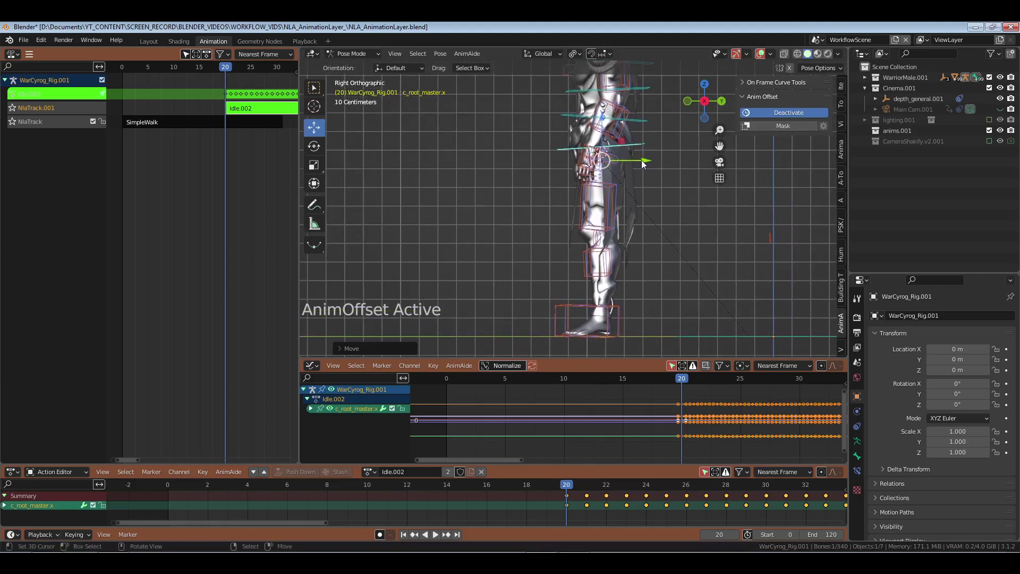
{"action": "left_click_drag", "start_coordinate": [641, 164], "coordinate": [577, 163]}
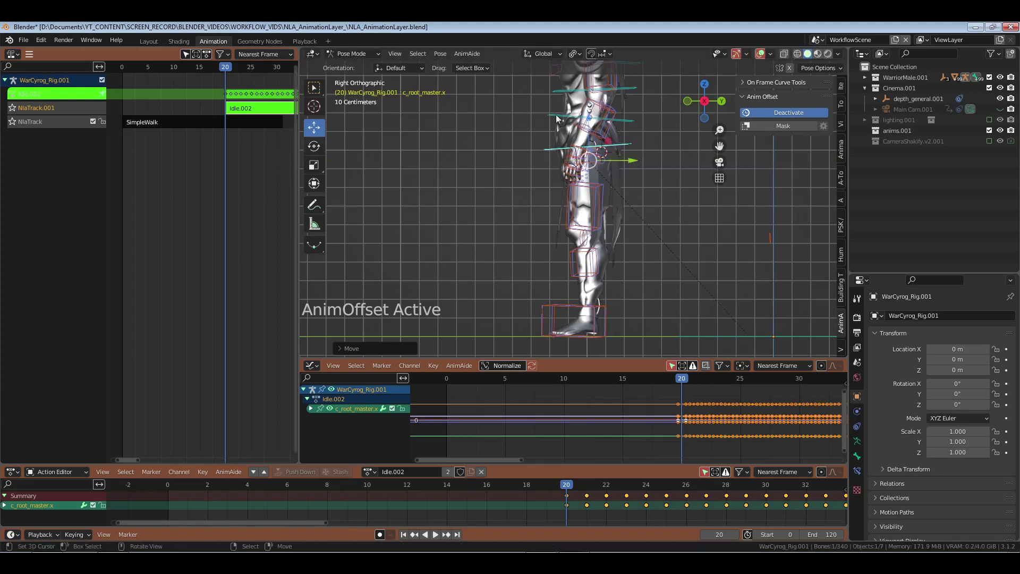
{"action": "left_click", "coordinate": [795, 113]}
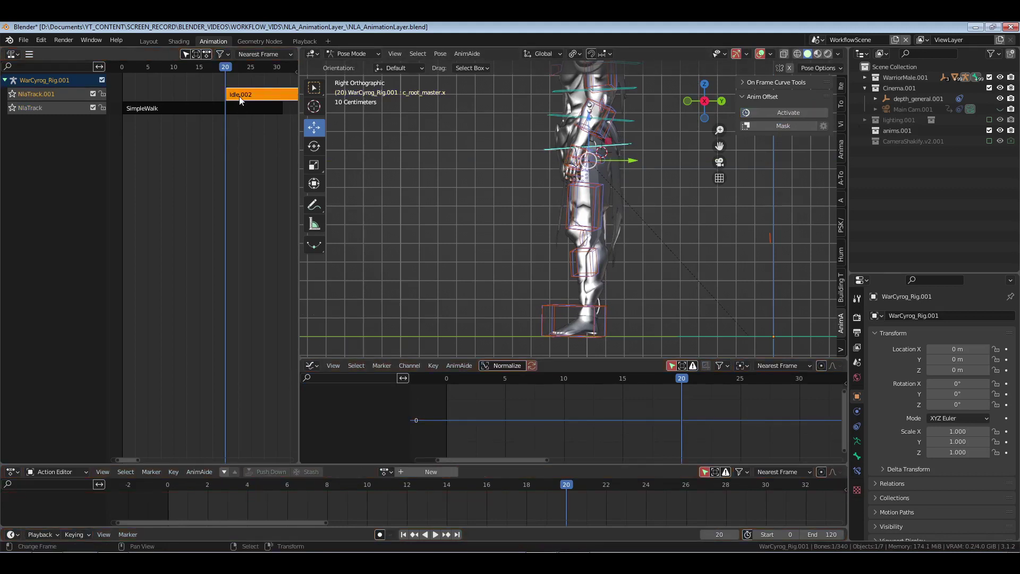
Step: Set the Idle.002 strip's Blend In to 12 and scrub through the walk-to-idle transition to frame 25
{"action": "key", "text": "n"}
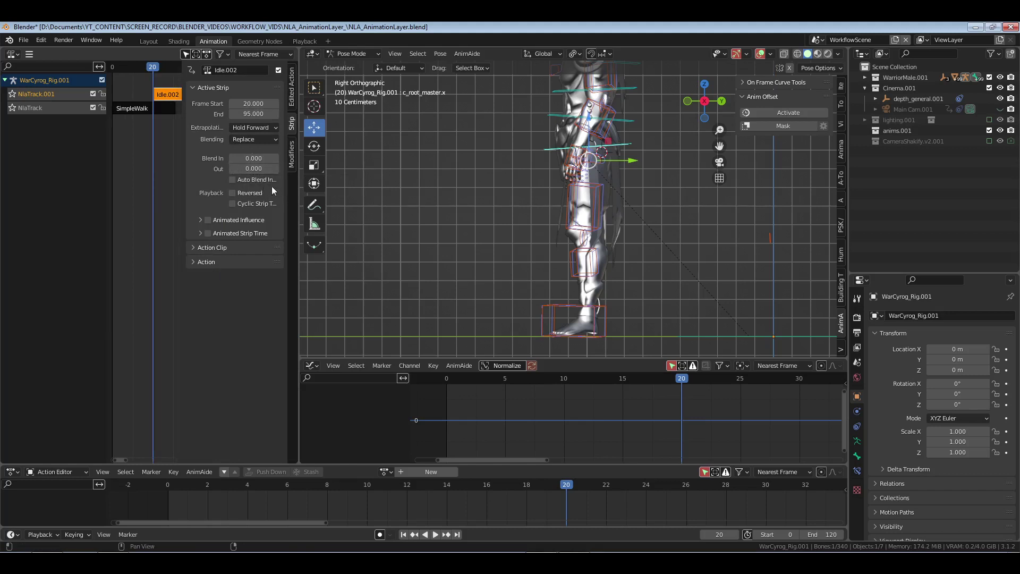
{"action": "key", "text": "n"}
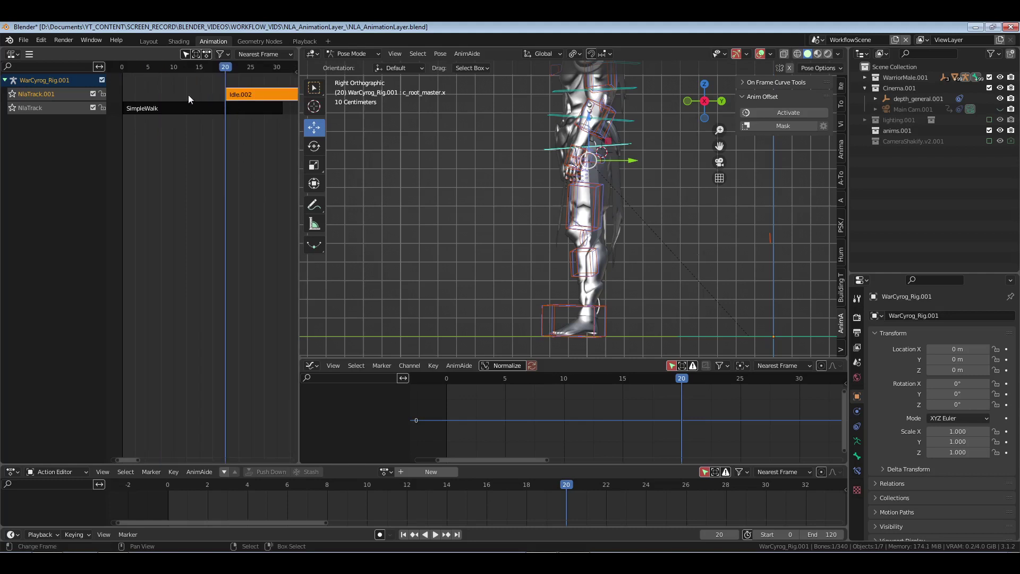
{"action": "key", "text": "space"}
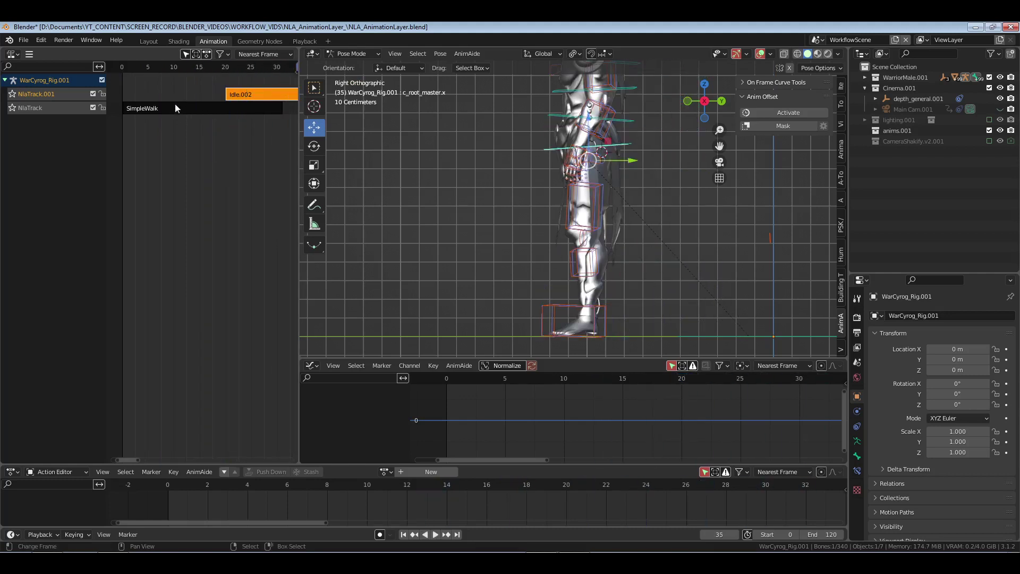
{"action": "mouse_move", "coordinate": [192, 95]}
{"action": "left_mouse_down"}
{"action": "mouse_move", "coordinate": [230, 96]}
{"action": "mouse_move", "coordinate": [212, 95]}
{"action": "left_mouse_up"}
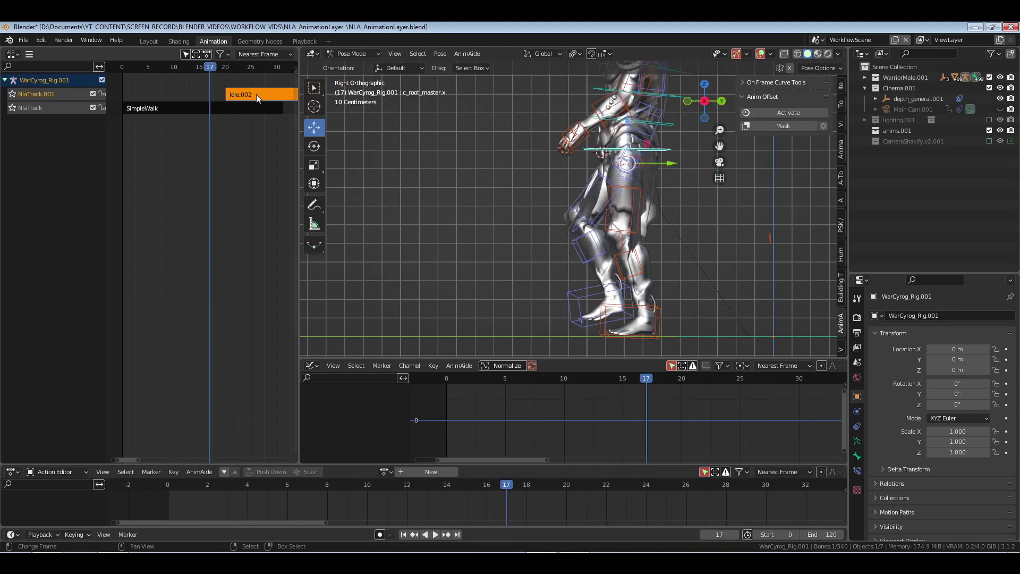
{"action": "key", "text": "n"}
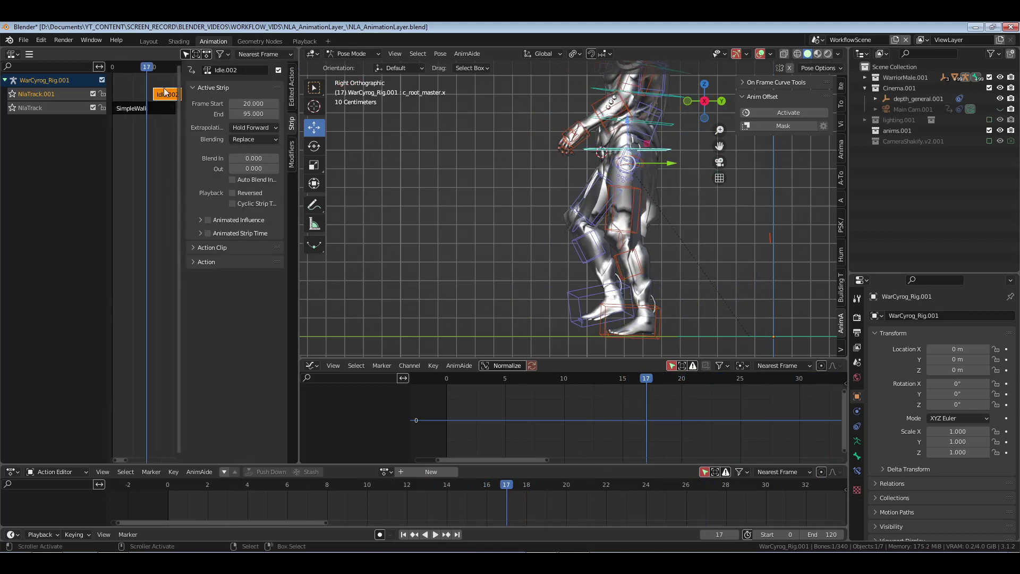
{"action": "left_click", "coordinate": [247, 158]}
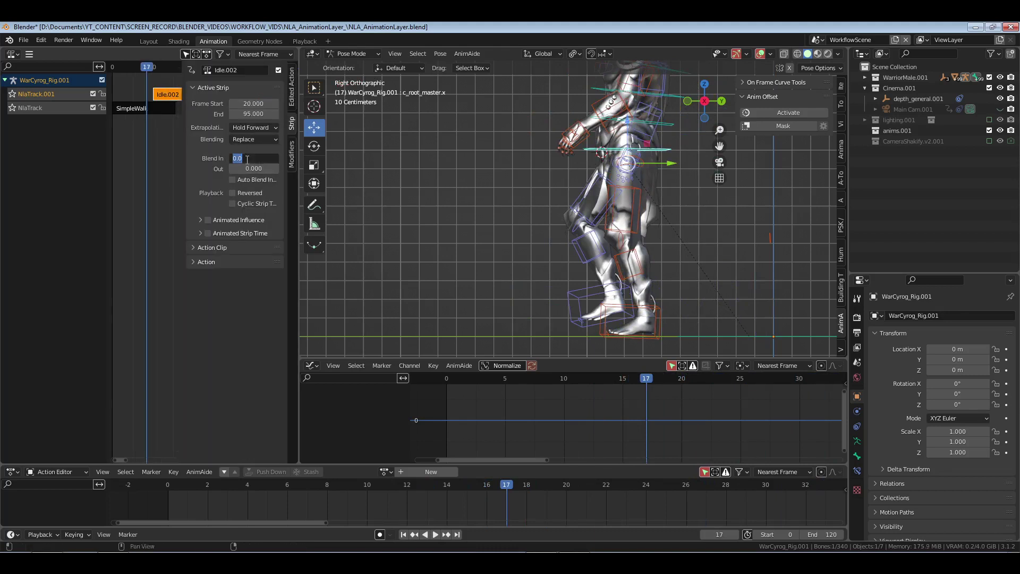
{"action": "type", "text": "10"}
{"action": "key", "text": "Return"}
{"action": "key", "text": "n"}
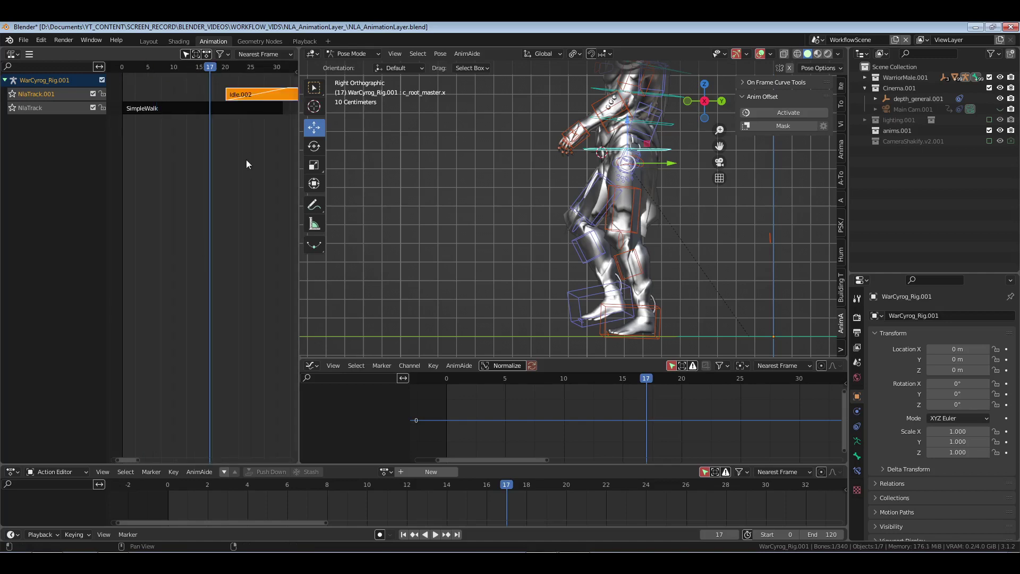
{"action": "key", "text": "space"}
{"action": "left_click_drag", "start_coordinate": [202, 139], "coordinate": [249, 136]}
Step: Reset the Idle.002 strip's Blend In to 0
{"action": "key", "text": "n"}
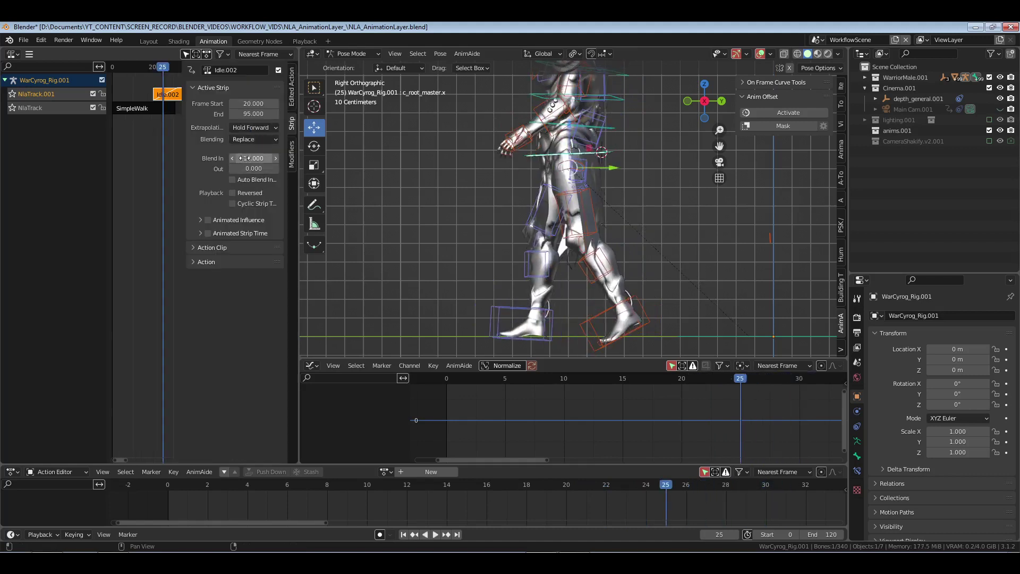
{"action": "left_click", "coordinate": [246, 159]}
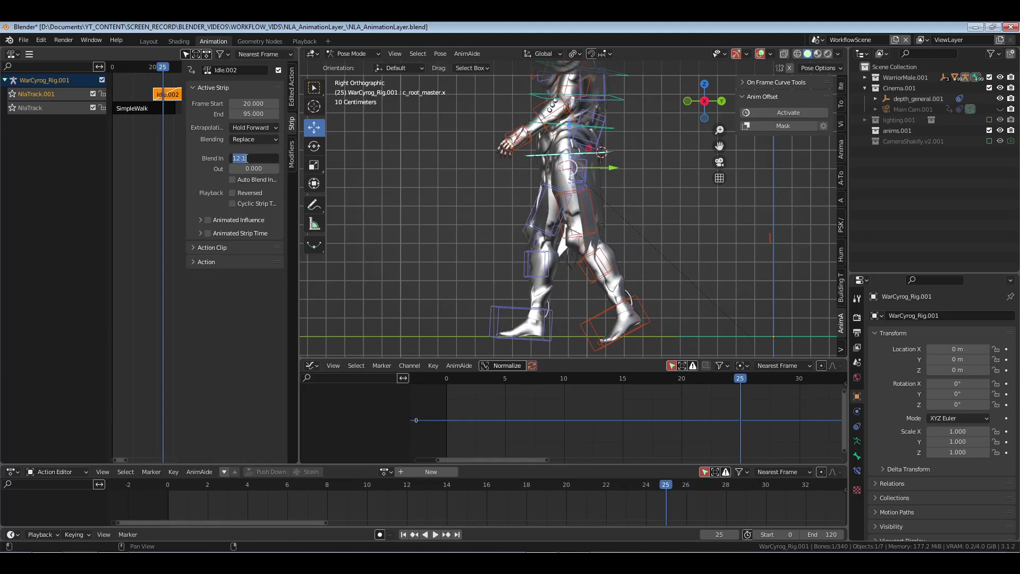
{"action": "type", "text": "0"}
{"action": "key", "text": "Return"}
{"action": "key", "text": "n"}
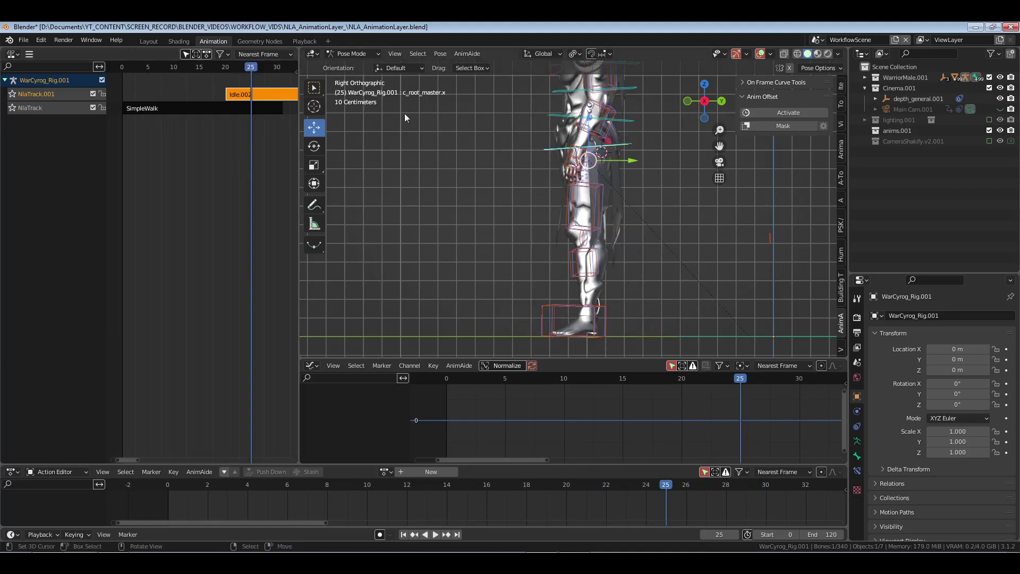
Step: Shift the c_root_master.x bone slightly along positive Y with Anim Offset active, exit tweak mode, and preview the transition near frame 20
{"action": "left_click", "coordinate": [788, 112]}
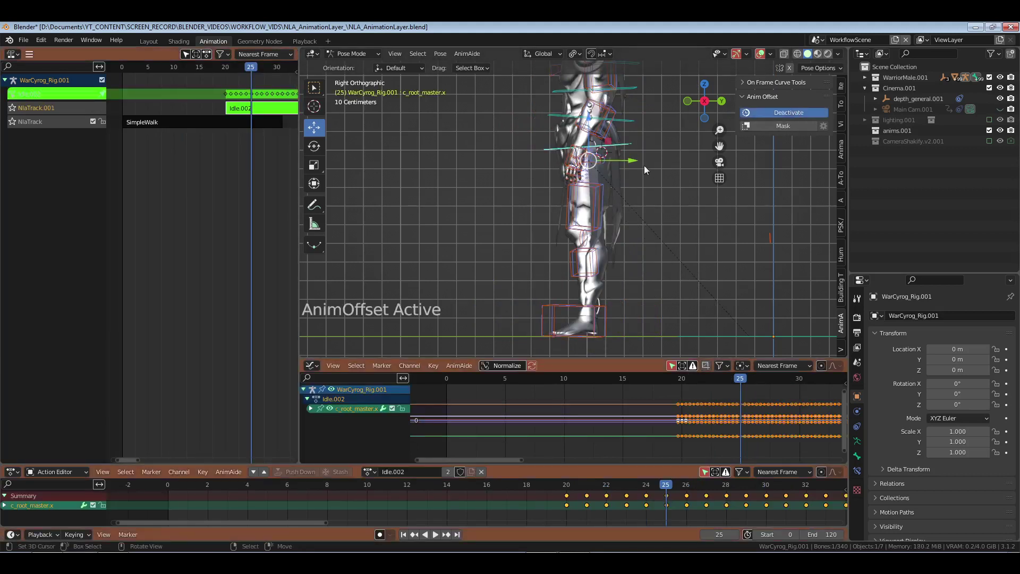
{"action": "left_click_drag", "start_coordinate": [633, 160], "coordinate": [682, 158]}
{"action": "left_click", "coordinate": [789, 112]}
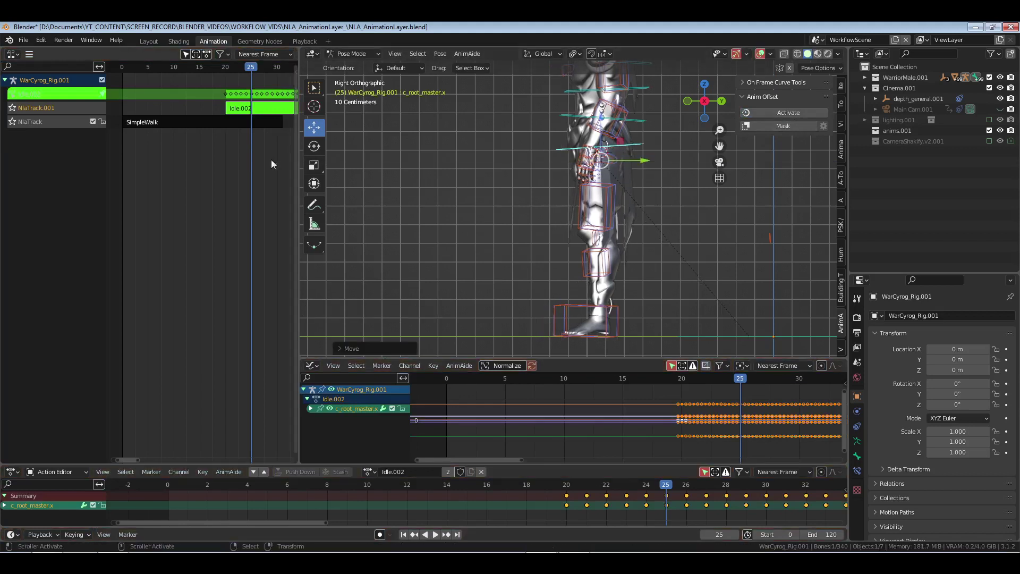
{"action": "key", "text": "Tab"}
{"action": "key", "text": "space"}
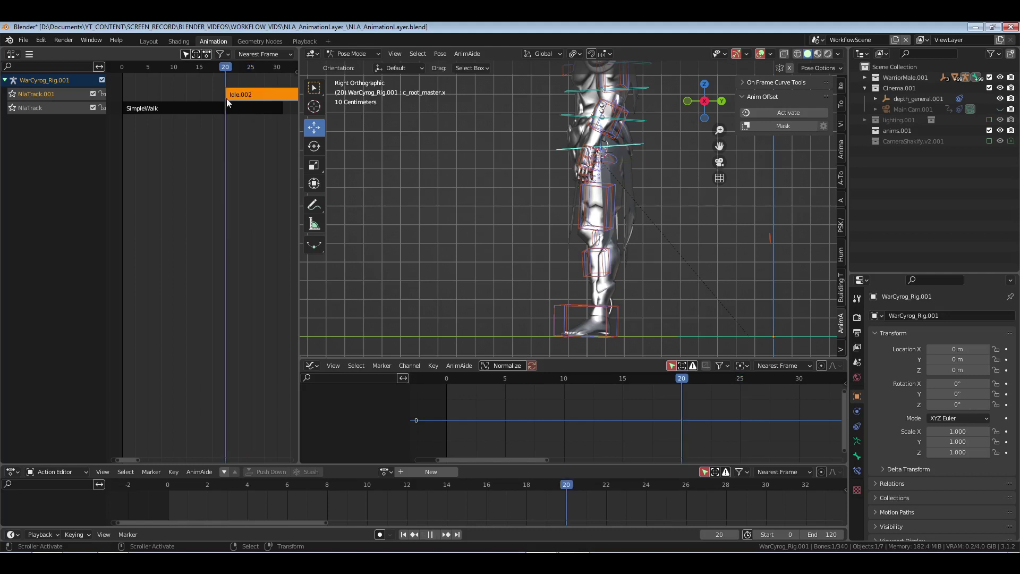
{"action": "mouse_move", "coordinate": [249, 98]}
{"action": "left_mouse_down"}
{"action": "mouse_move", "coordinate": [264, 98]}
{"action": "mouse_move", "coordinate": [212, 94]}
{"action": "mouse_move", "coordinate": [229, 96]}
{"action": "left_mouse_up"}
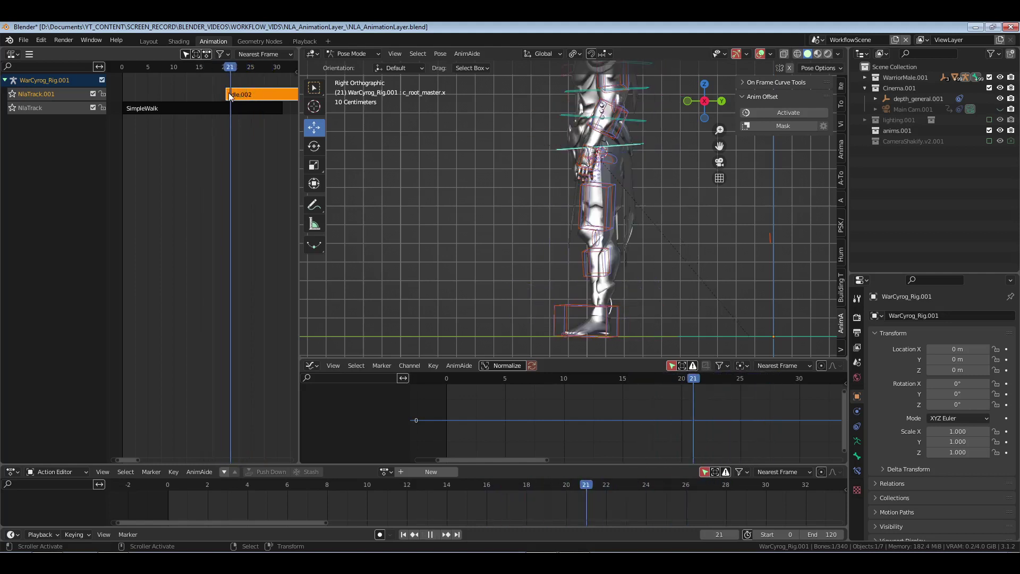
Step: Give the Idle.002 strip a Blend In of 12 and preview the blend around frames 26 to 28
{"action": "key", "text": "n"}
{"action": "left_click", "coordinate": [250, 157]}
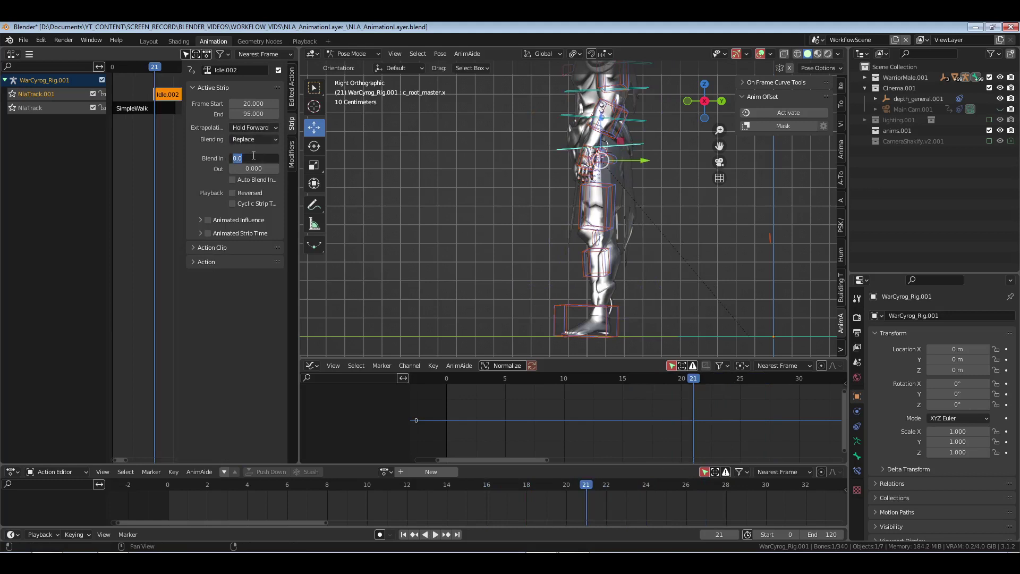
{"action": "key", "text": "Escape"}
{"action": "key", "text": "space"}
{"action": "key", "text": "n"}
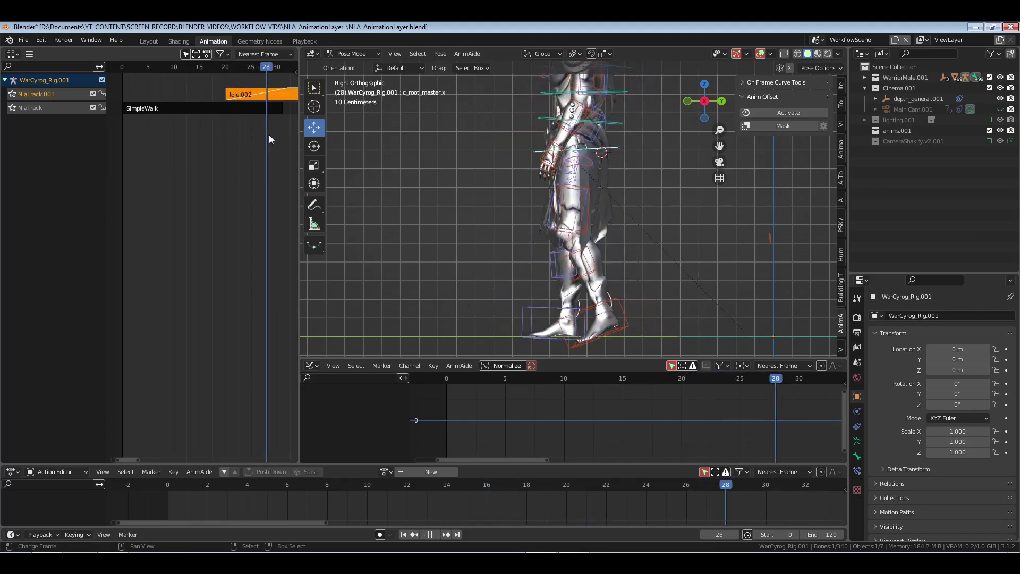
{"action": "left_click_drag", "start_coordinate": [279, 135], "coordinate": [256, 125]}
{"action": "key", "text": "space"}
{"action": "key", "text": "space"}
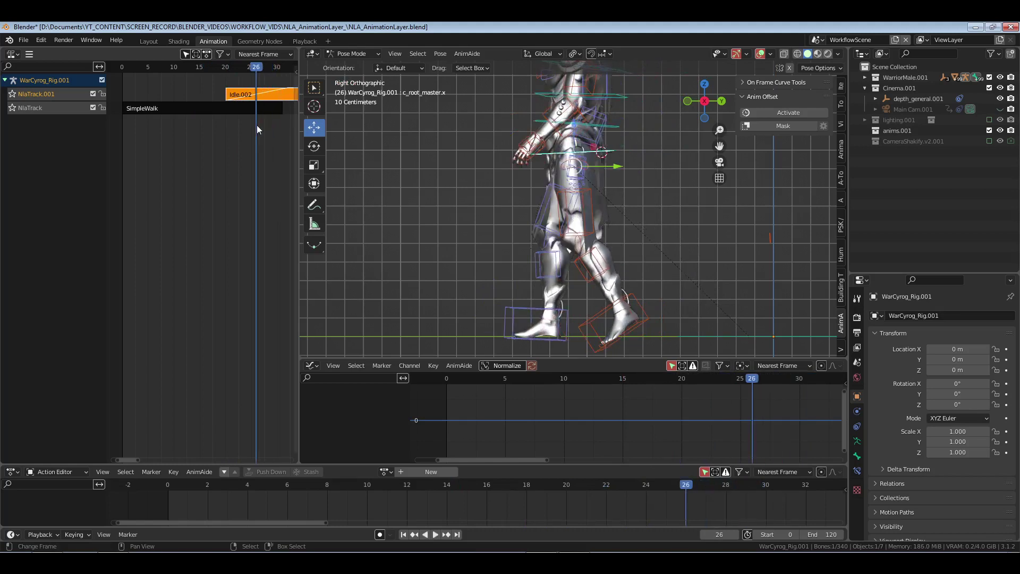
Step: Return the Idle.002 strip's Blend In to 0 for another offset adjustment
{"action": "key", "text": "Tab"}
{"action": "key", "text": "Tab"}
{"action": "key", "text": "n"}
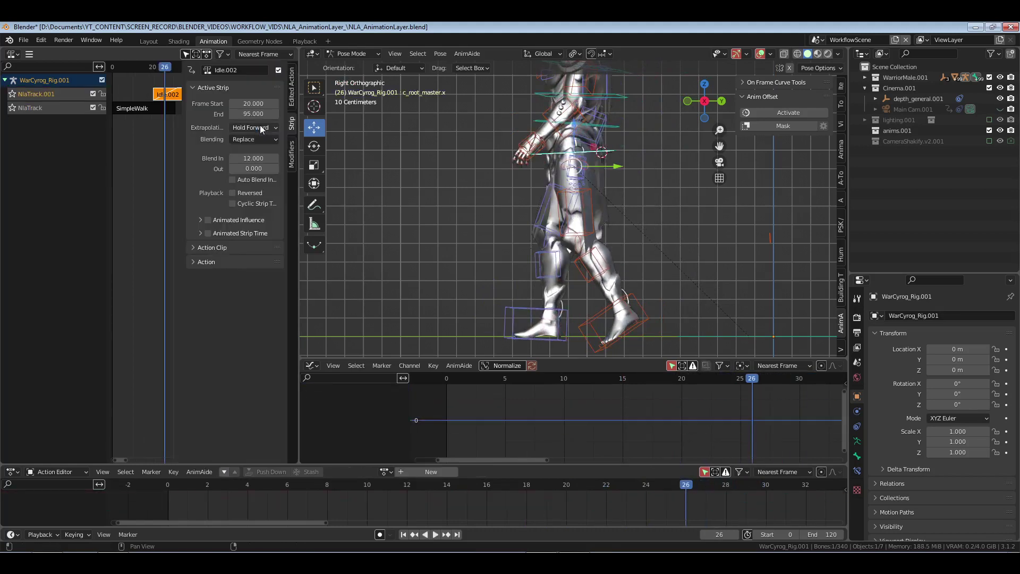
{"action": "double_click", "coordinate": [257, 160]}
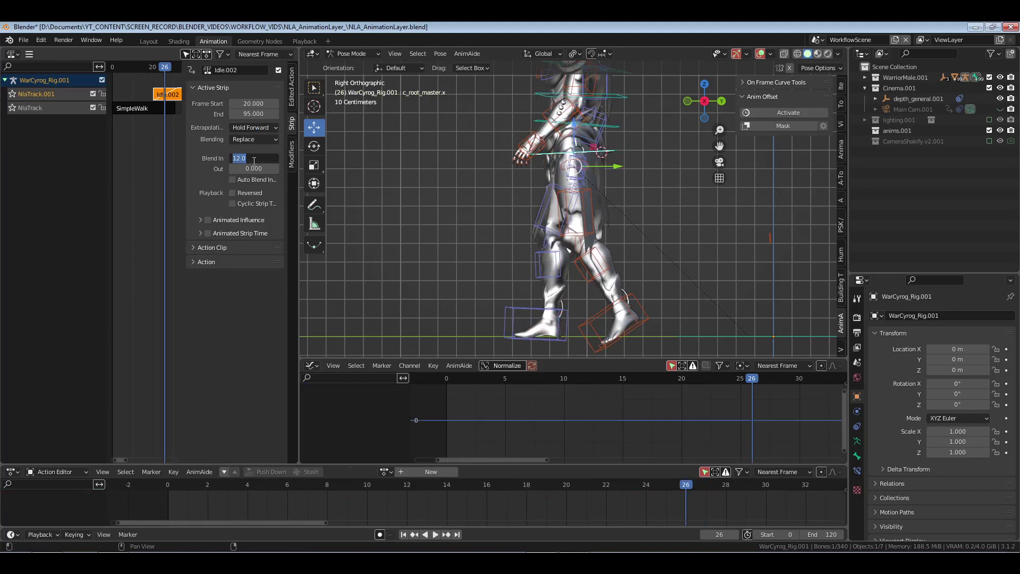
{"action": "type", "text": "0"}
{"action": "key", "text": "Return"}
{"action": "key", "text": "n"}
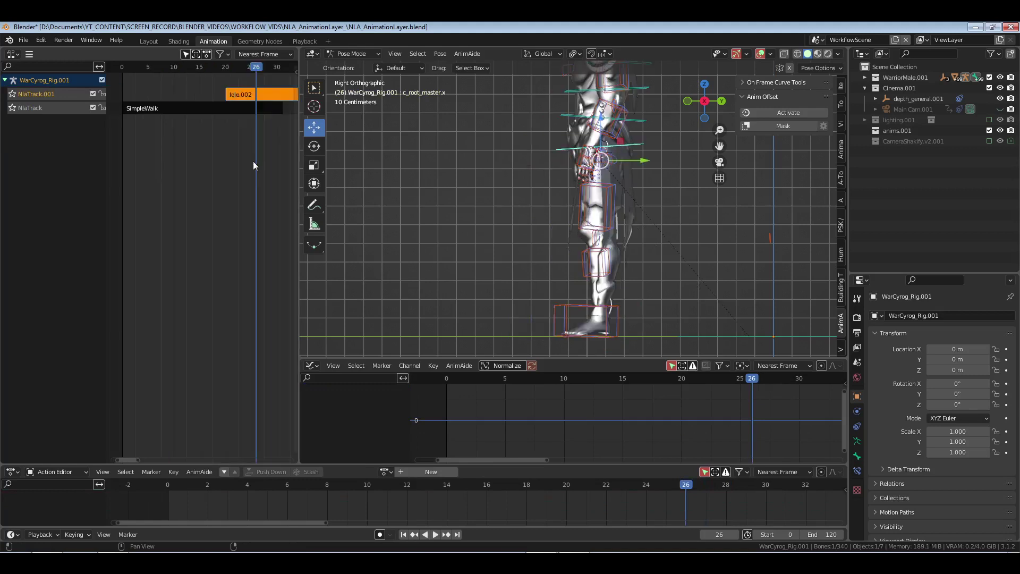
Step: Offset the Idle.002 action by moving c_root_master.x about 0.24 m along negative global Y with Anim Offset, and exit tweak mode
{"action": "key", "text": "Tab"}
{"action": "left_click", "coordinate": [788, 112]}
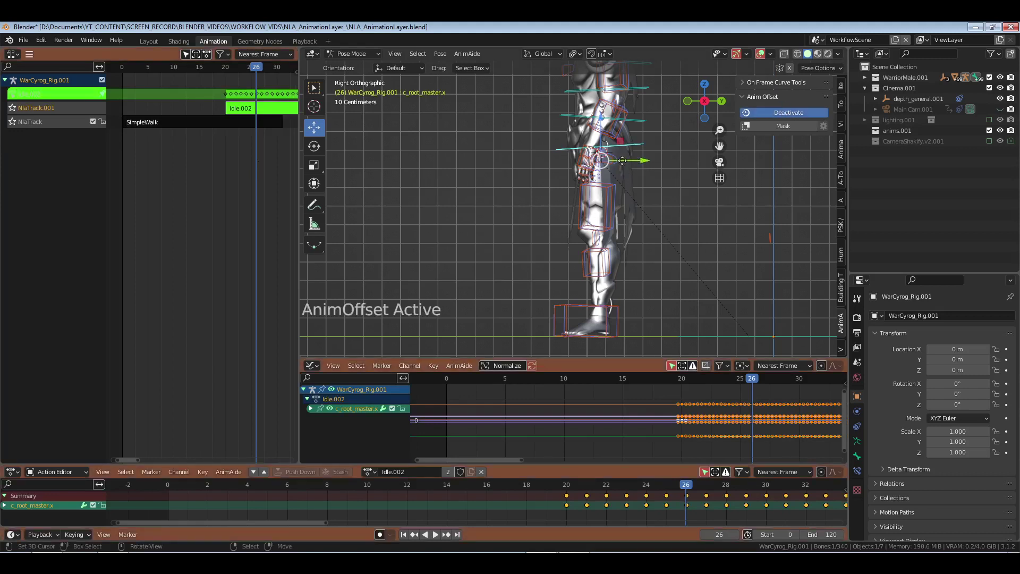
{"action": "left_click_drag", "start_coordinate": [637, 161], "coordinate": [596, 159]}
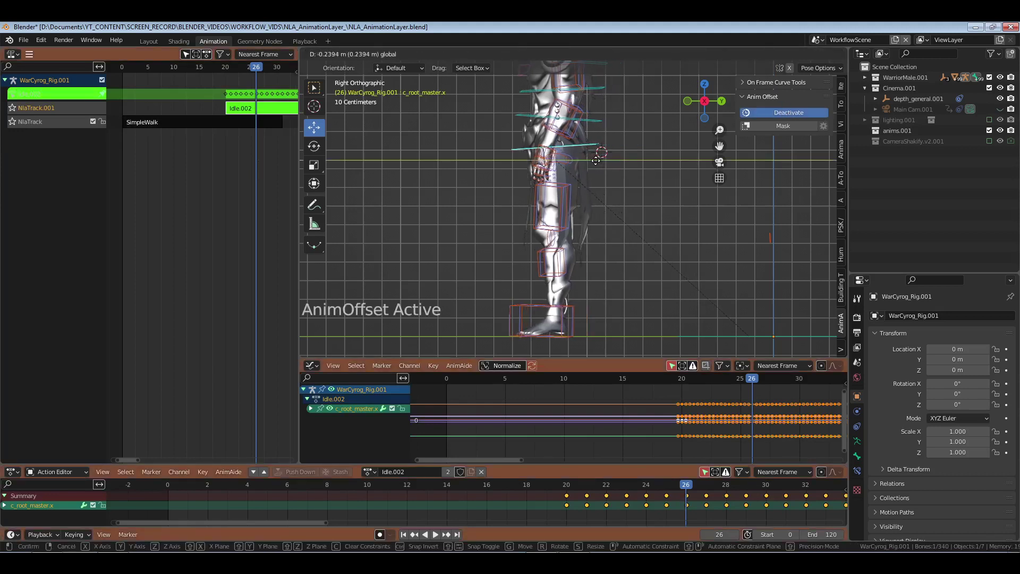
{"action": "left_click", "coordinate": [778, 113]}
{"action": "key", "text": "Tab"}
Step: Set the Idle.002 strip's Blend In to 12 and play back the walk-to-idle transition
{"action": "key", "text": "n"}
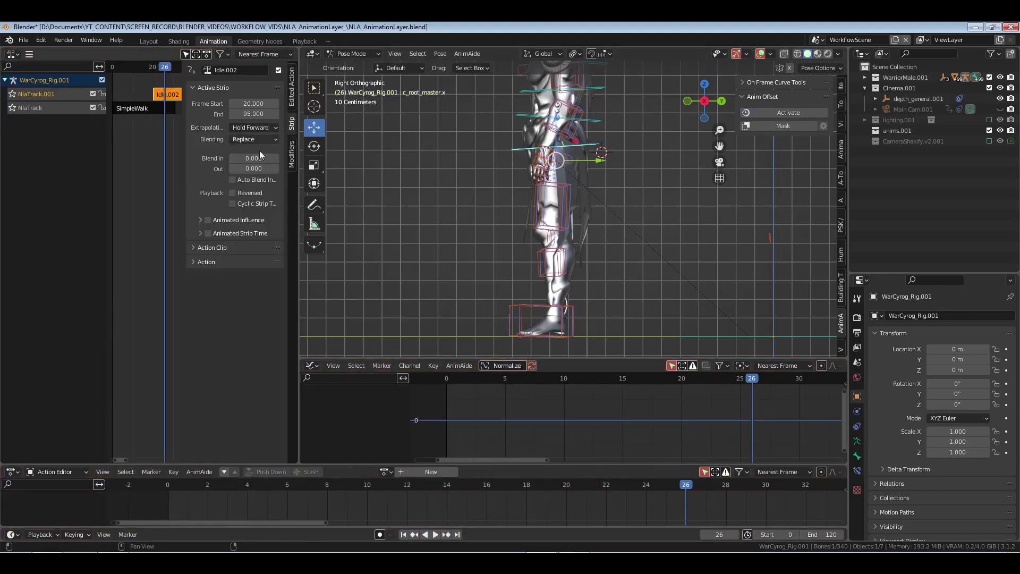
{"action": "double_click", "coordinate": [247, 158]}
{"action": "type", "text": "12"}
{"action": "key", "text": "Return"}
{"action": "key", "text": "n"}
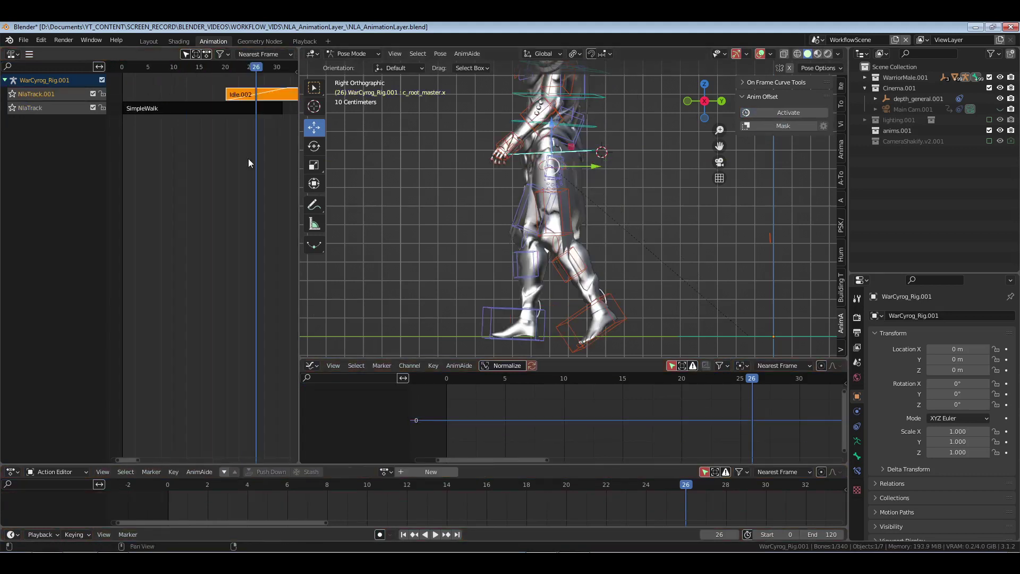
{"action": "key", "text": "space"}
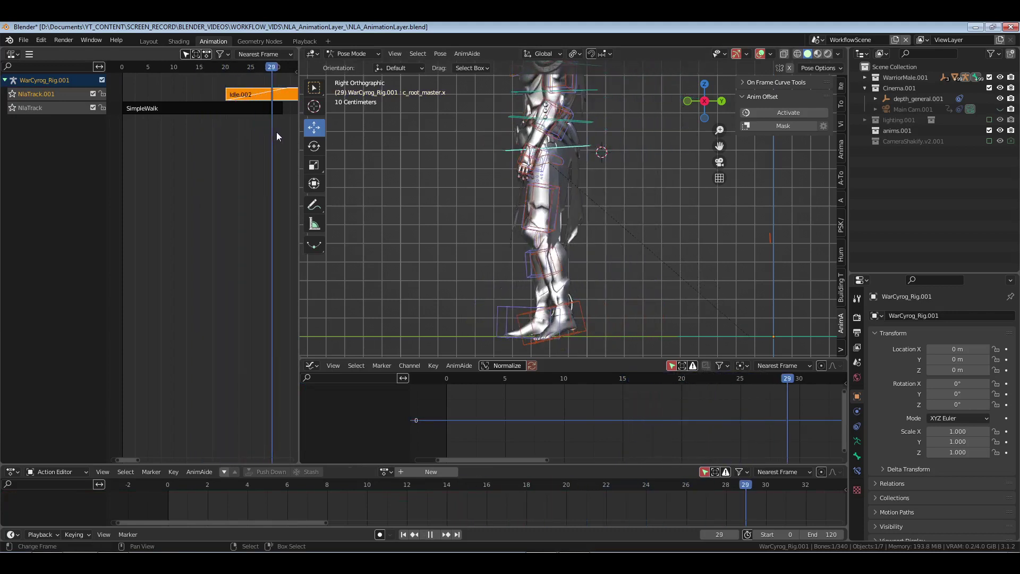
Step: Go to frame 23 and place the 3D cursor at the walk pose's leading foot as a position reference
{"action": "left_click_drag", "start_coordinate": [276, 132], "coordinate": [241, 126]}
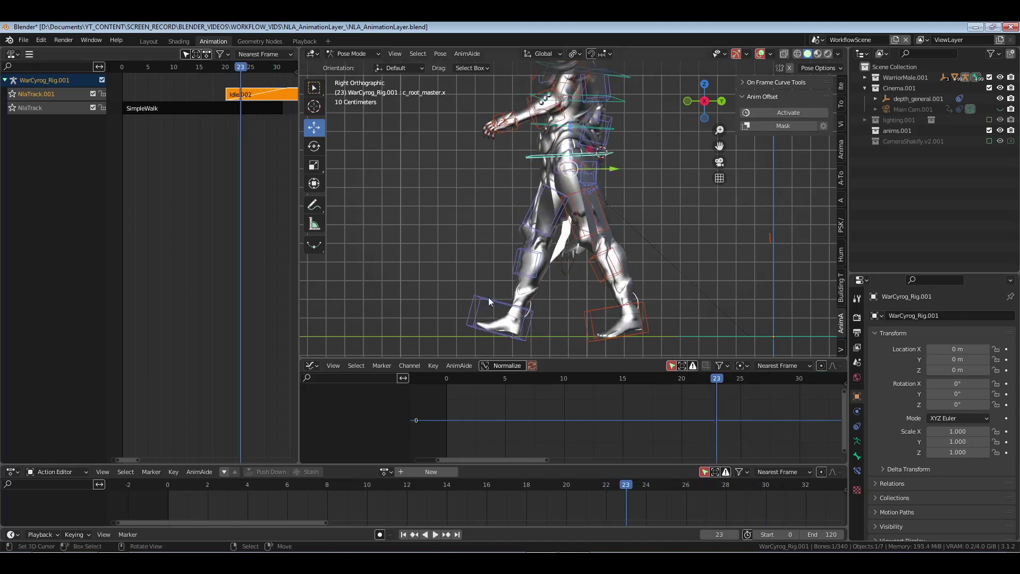
{"action": "right_click", "coordinate": [513, 335], "text": "shift"}
{"action": "key", "text": "Tab"}
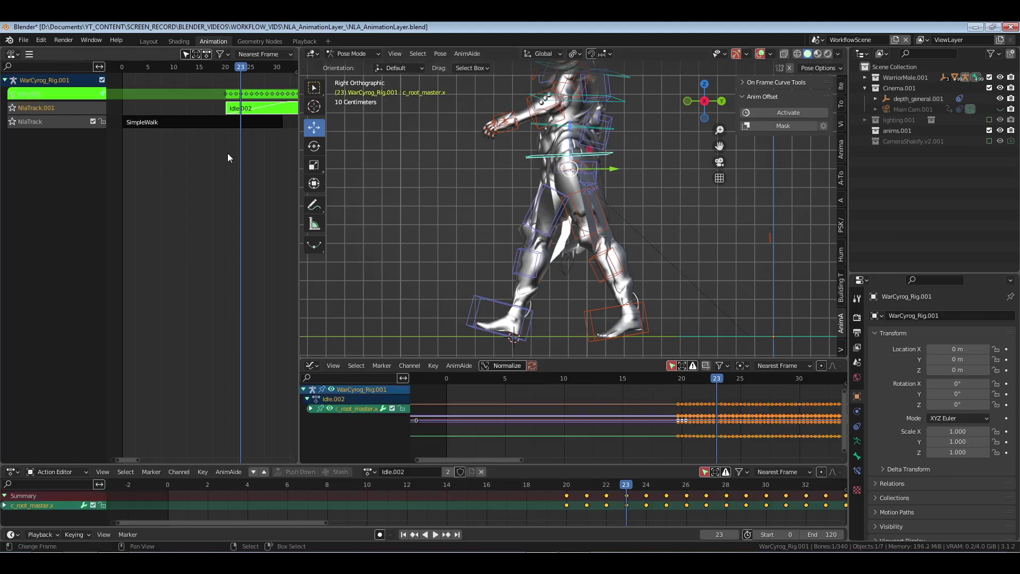
{"action": "key", "text": "Tab"}
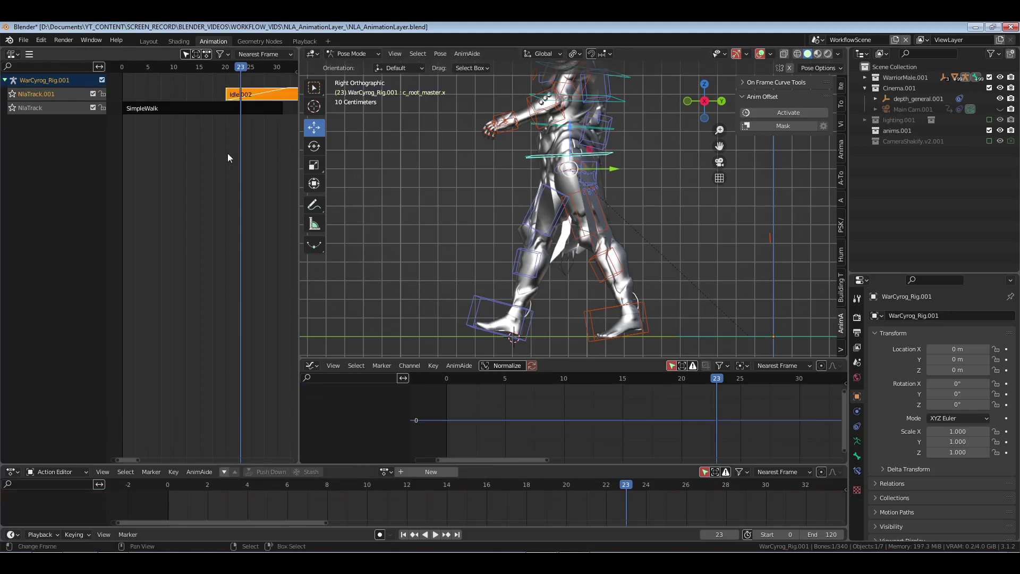
{"action": "key", "text": "m"}
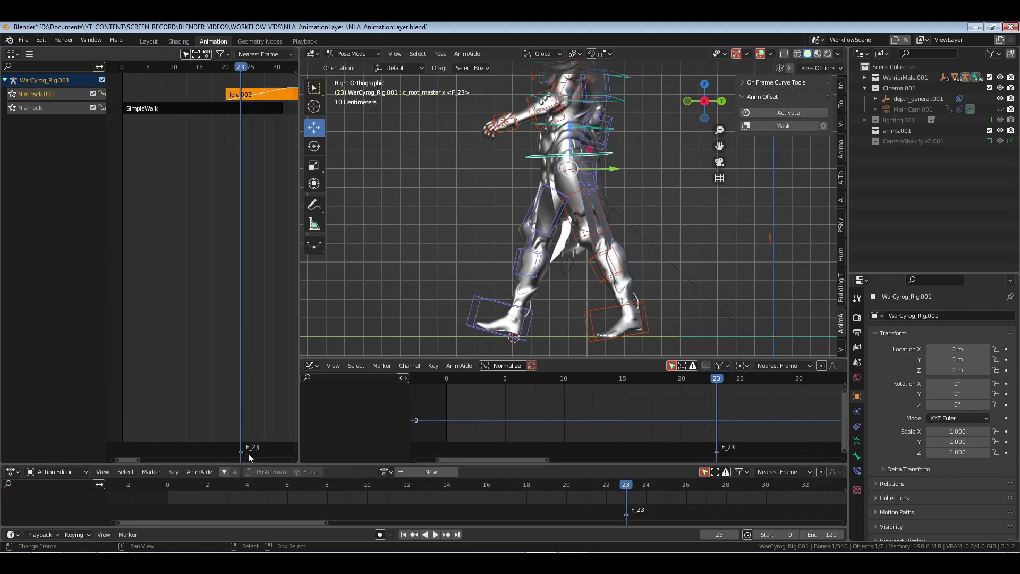
{"action": "key", "text": "Delete"}
{"action": "key", "text": "n"}
{"action": "key", "text": "n"}
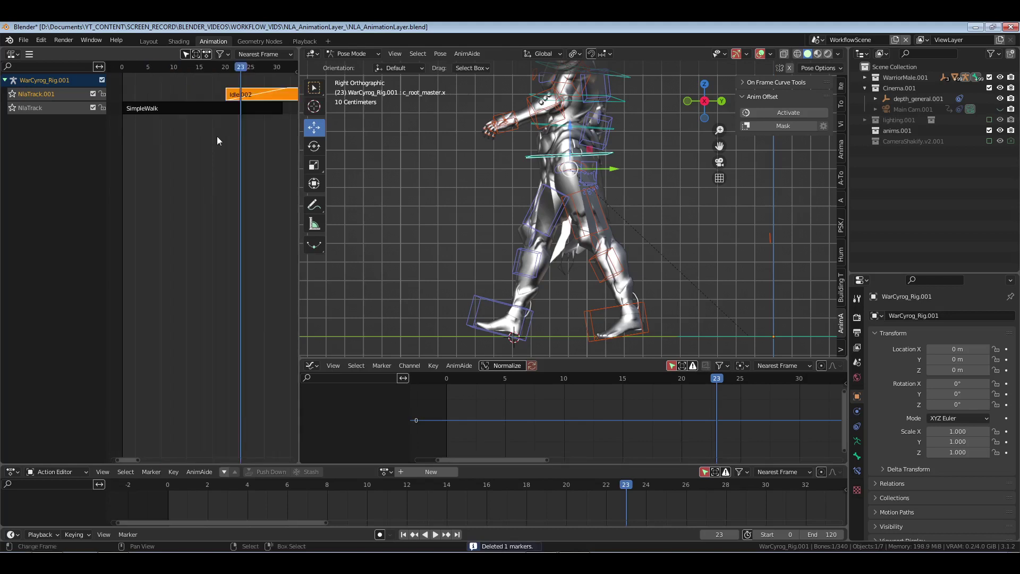
Step: Set the Idle.002 strip's Blend In to 0 at frame 23
{"action": "key", "text": "n"}
{"action": "left_click", "coordinate": [252, 158]}
{"action": "type", "text": "0"}
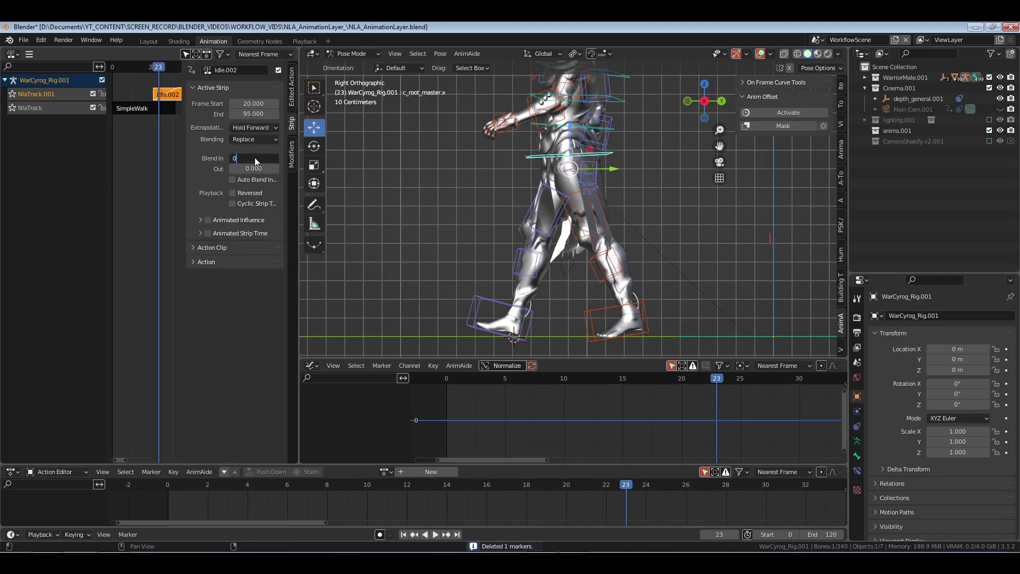
{"action": "key", "text": "Return"}
{"action": "key", "text": "n"}
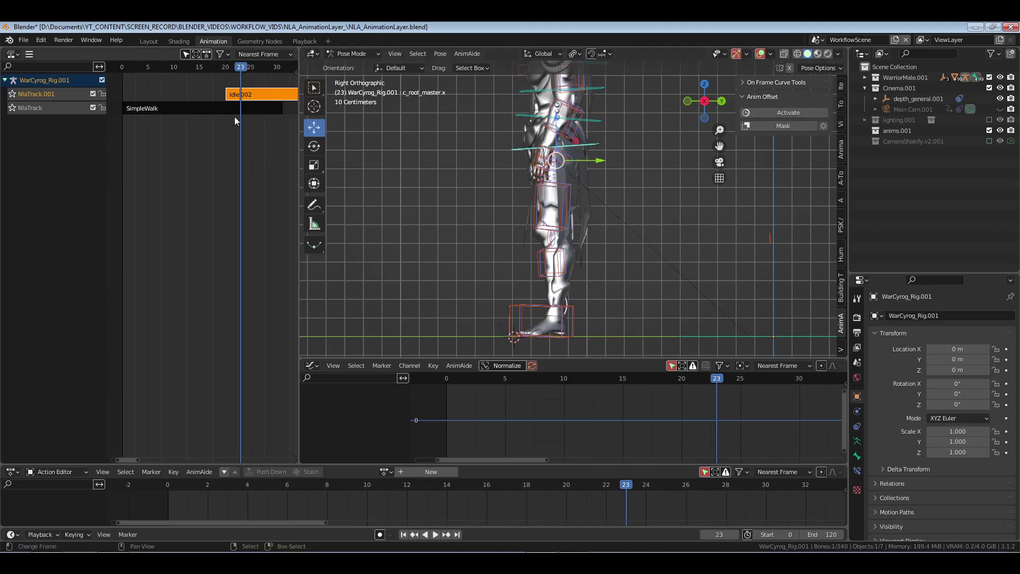
Step: In tweak mode, offset the Idle.002 action with Anim Offset by moving c_root_master.x along negative global Y to the 3D cursor, and leave tweak mode
{"action": "key", "text": "Tab"}
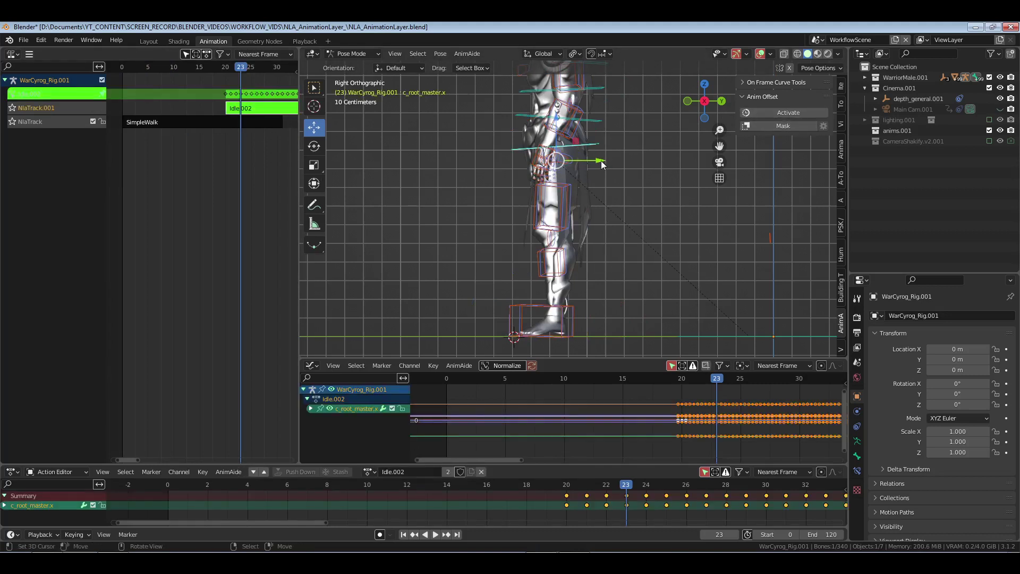
{"action": "left_click_drag", "start_coordinate": [601, 161], "coordinate": [588, 161]}
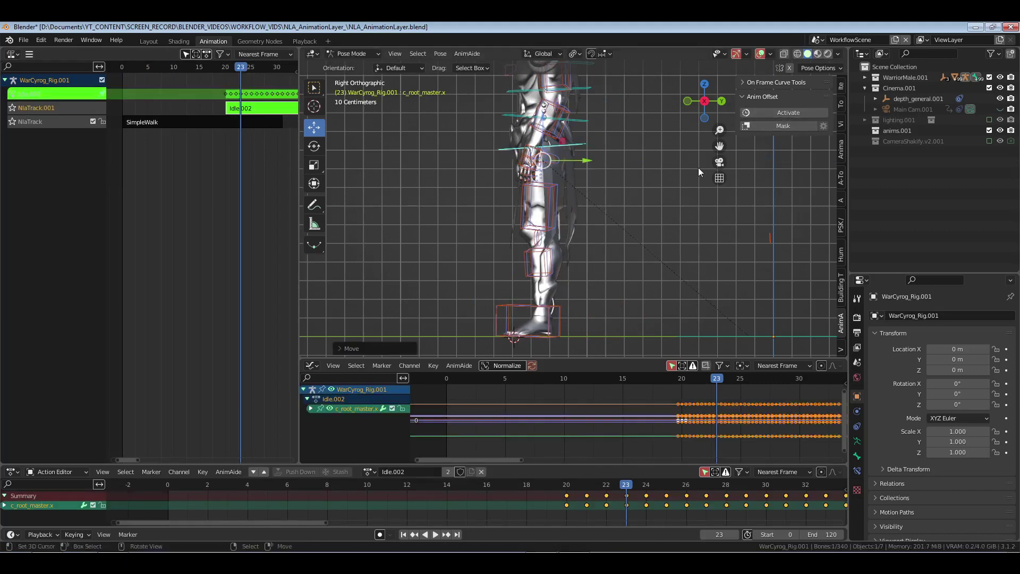
{"action": "key", "text": "ctrl+z"}
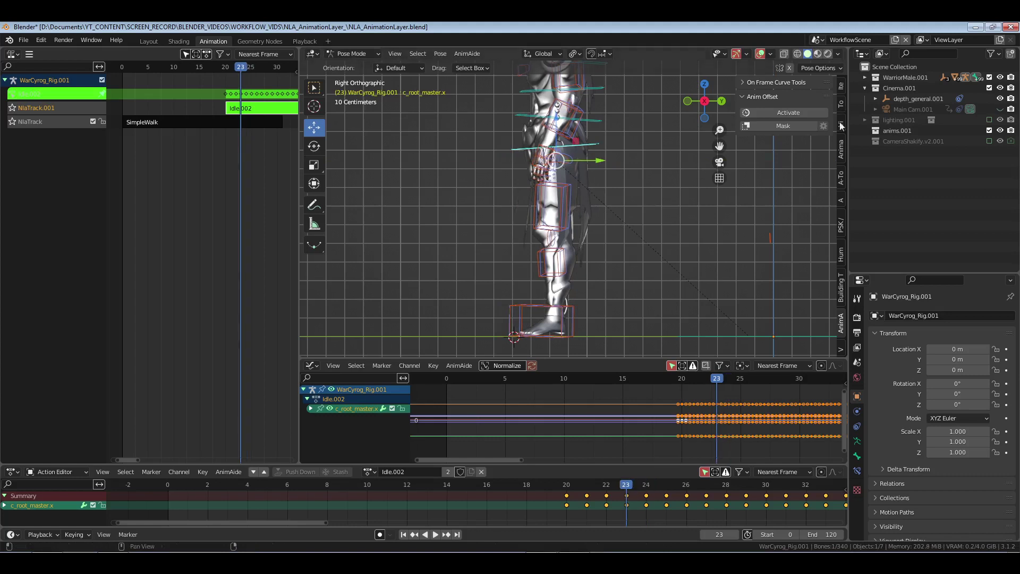
{"action": "left_click", "coordinate": [789, 113]}
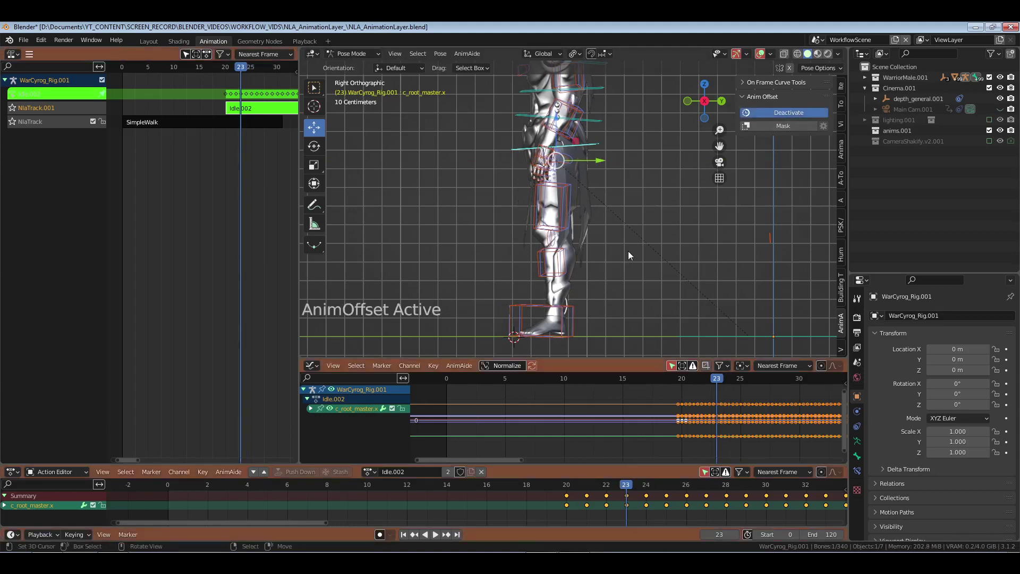
{"action": "left_click_drag", "start_coordinate": [593, 160], "coordinate": [569, 159]}
{"action": "left_click", "coordinate": [798, 114]}
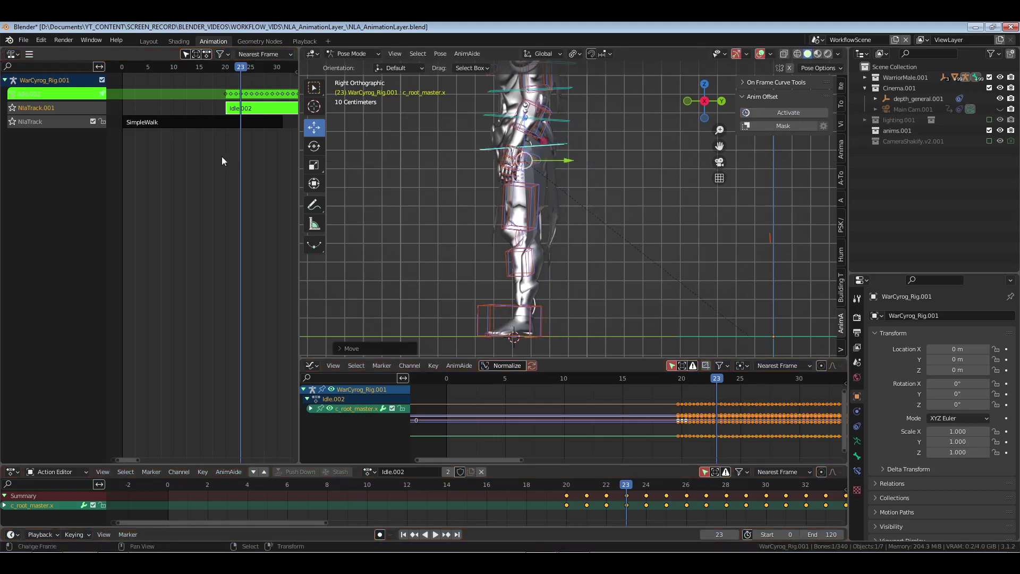
{"action": "key", "text": "Tab"}
Step: Restore the blend from the walk by setting the Idle.002 strip's Blend In to 12
{"action": "key", "text": "n"}
{"action": "left_click", "coordinate": [248, 158]}
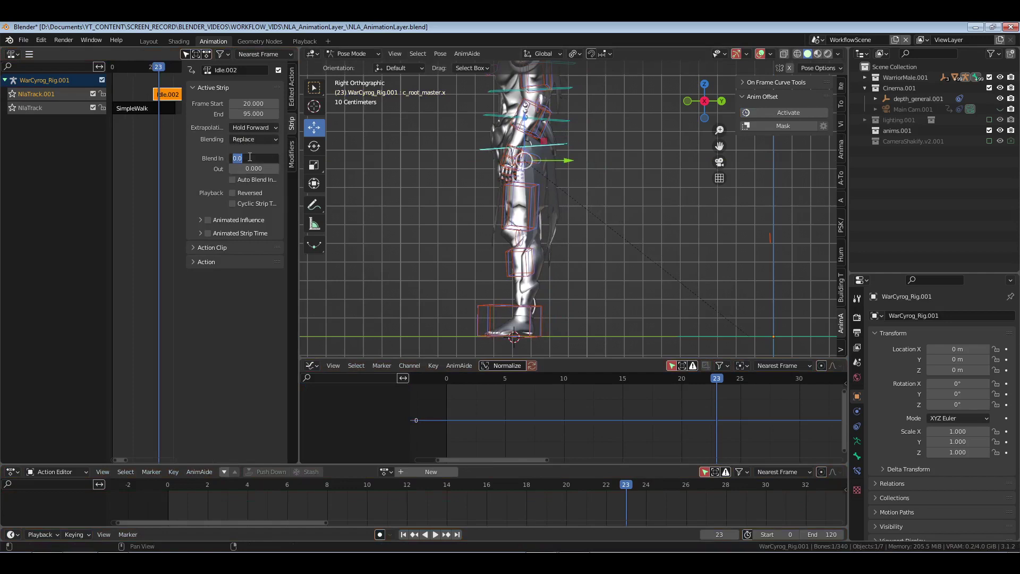
{"action": "type", "text": "12"}
{"action": "key", "text": "Return"}
{"action": "key", "text": "n"}
Step: Save the file and play the walk-to-idle transition from frame 0, pausing at frame 25 to check the feet
{"action": "key", "text": "shift+Left"}
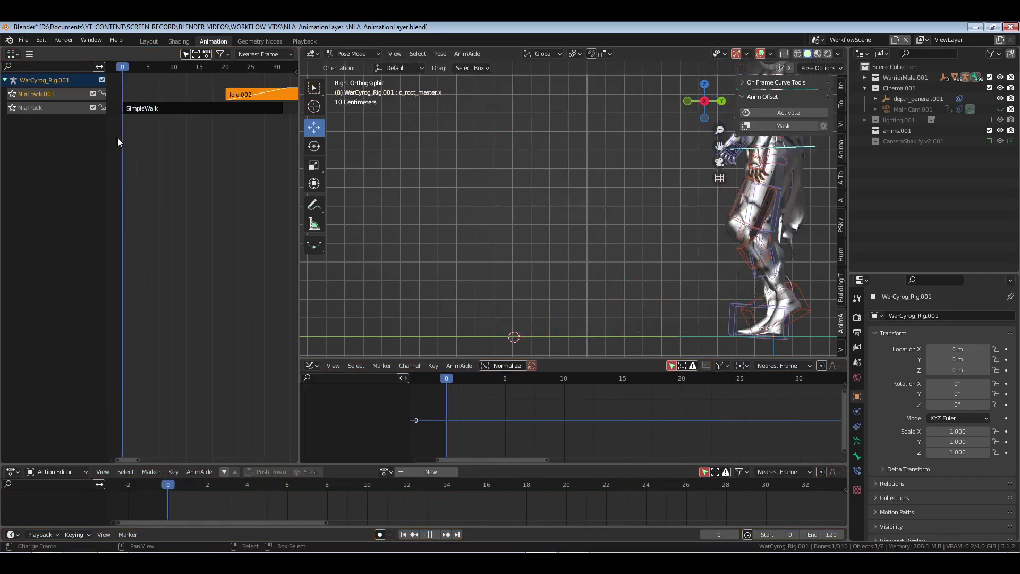
{"action": "left_click", "coordinate": [174, 202]}
{"action": "key", "text": "ctrl+s"}
{"action": "key", "text": "space"}
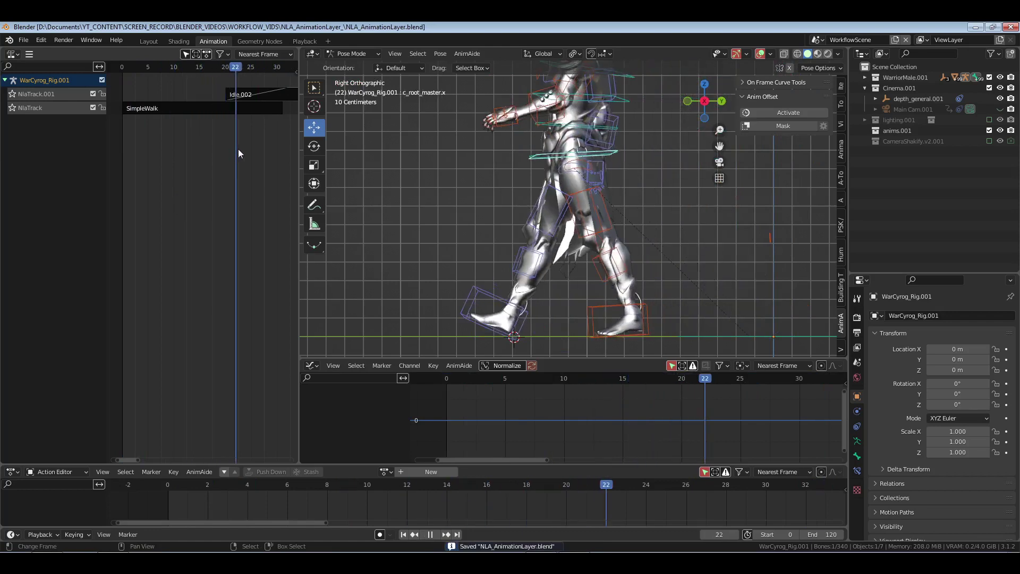
{"action": "mouse_move", "coordinate": [260, 149]}
{"action": "left_mouse_down"}
{"action": "mouse_move", "coordinate": [239, 148]}
{"action": "mouse_move", "coordinate": [277, 150]}
{"action": "mouse_move", "coordinate": [234, 141]}
{"action": "mouse_move", "coordinate": [253, 140]}
{"action": "left_mouse_up"}
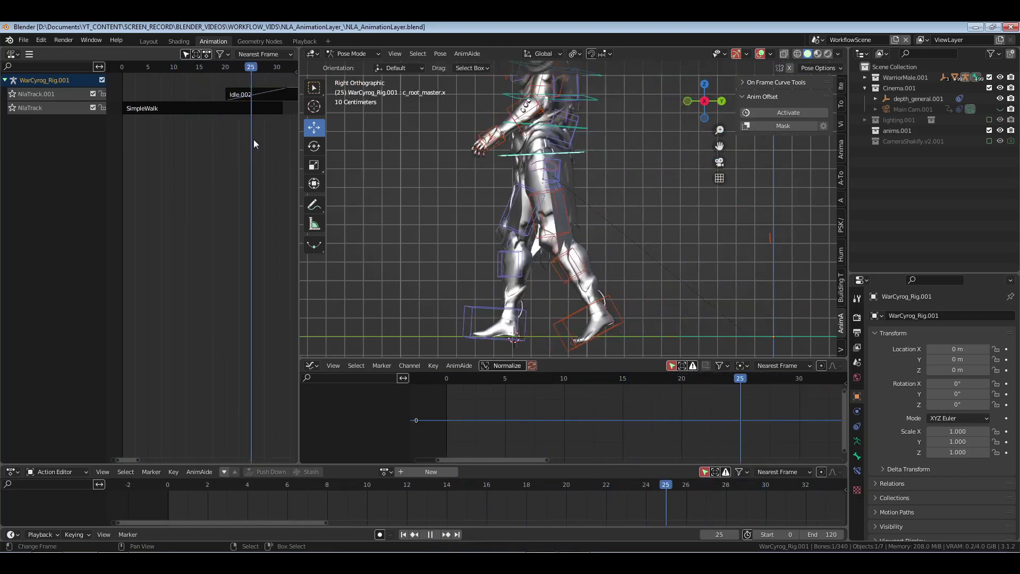
{"action": "key", "text": "space"}
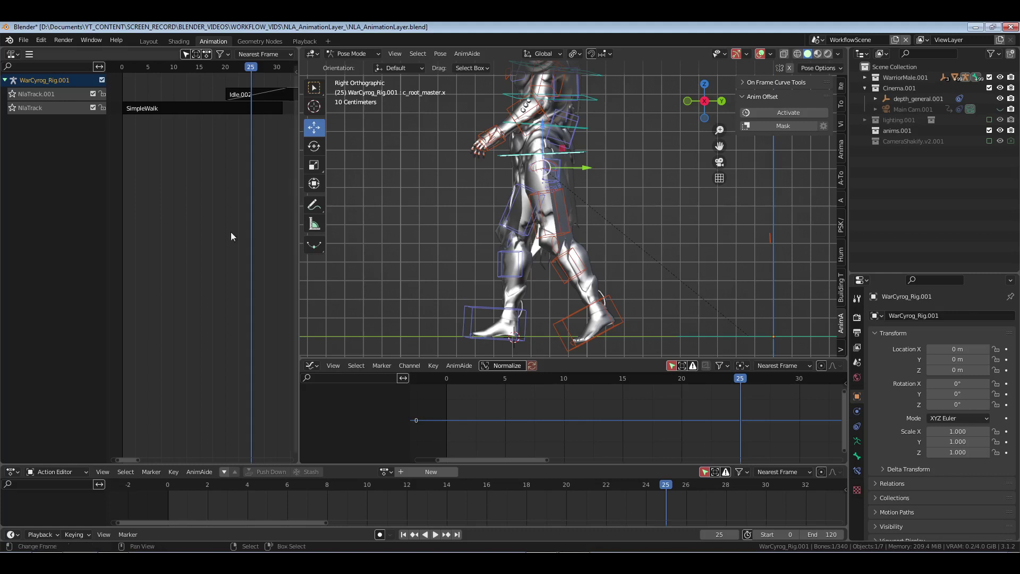
Step: Review the walk-to-idle transition from an angled front perspective, go to frame 11 and save the file
{"action": "key", "text": "space"}
{"action": "key", "text": "Escape"}
{"action": "left_click_drag", "start_coordinate": [247, 142], "coordinate": [193, 146]}
{"action": "middle_click_drag", "start_coordinate": [594, 207], "coordinate": [665, 256]}
{"action": "key", "text": "space"}
{"action": "key", "text": "space"}
{"action": "left_click_drag", "start_coordinate": [193, 135], "coordinate": [178, 116]}
{"action": "key", "text": "ctrl+s"}
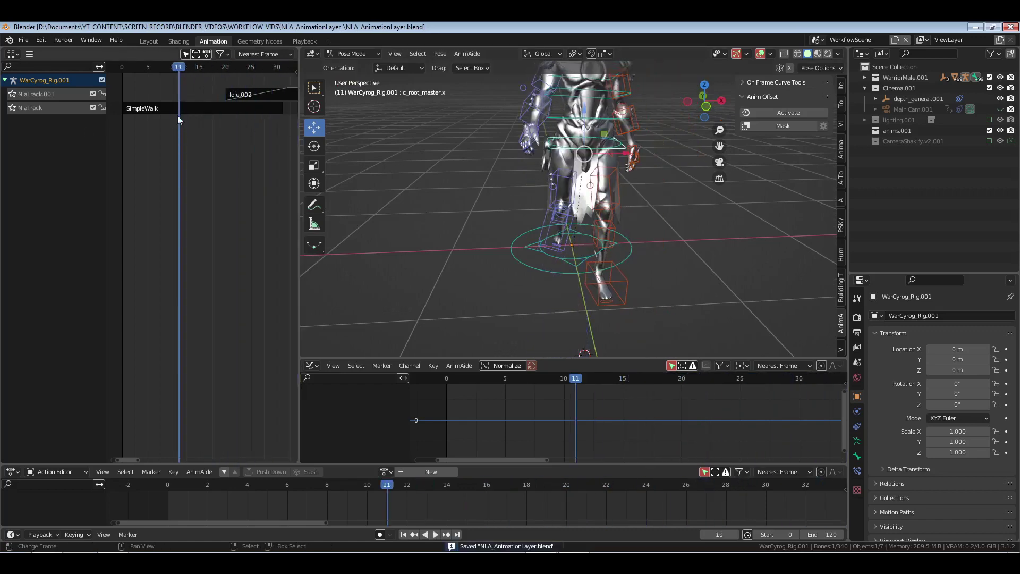
Step: Add a new NLA track above NlaTrack.001, select only that track and save the file
{"action": "left_click", "coordinate": [47, 93]}
{"action": "key", "text": "ctrl+shift+a"}
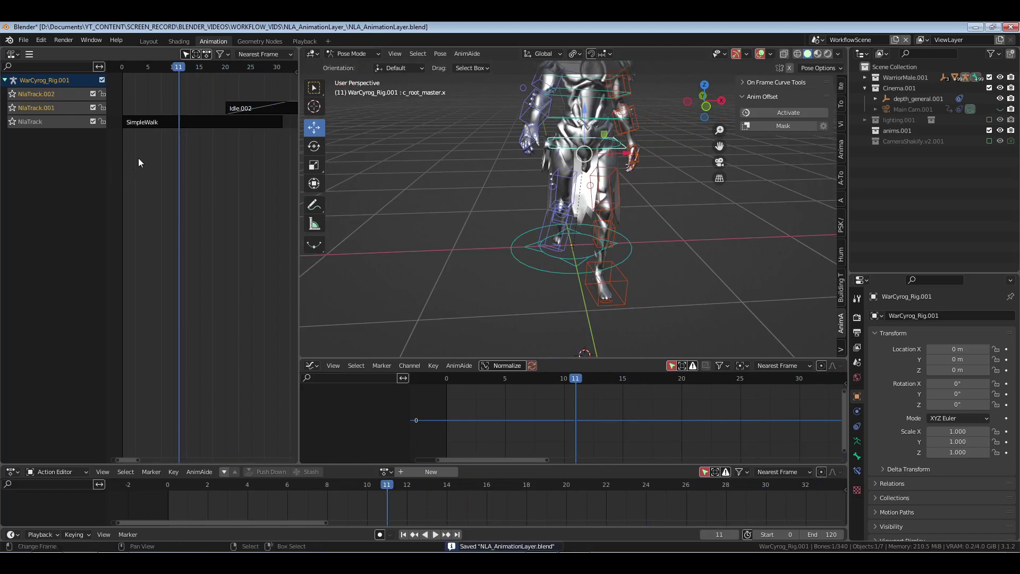
{"action": "left_click", "coordinate": [72, 94]}
{"action": "key", "text": "ctrl+s"}
Step: Set the current frame to 50 and add a KneelDown action strip there on NlaTrack.002
{"action": "mouse_move", "coordinate": [220, 167]}
{"action": "middle_mouse_down", "text": "ctrl"}
{"action": "mouse_move", "coordinate": [174, 167]}
{"action": "mouse_move", "coordinate": [244, 153]}
{"action": "mouse_move", "coordinate": [228, 153]}
{"action": "middle_mouse_up", "text": "ctrl"}
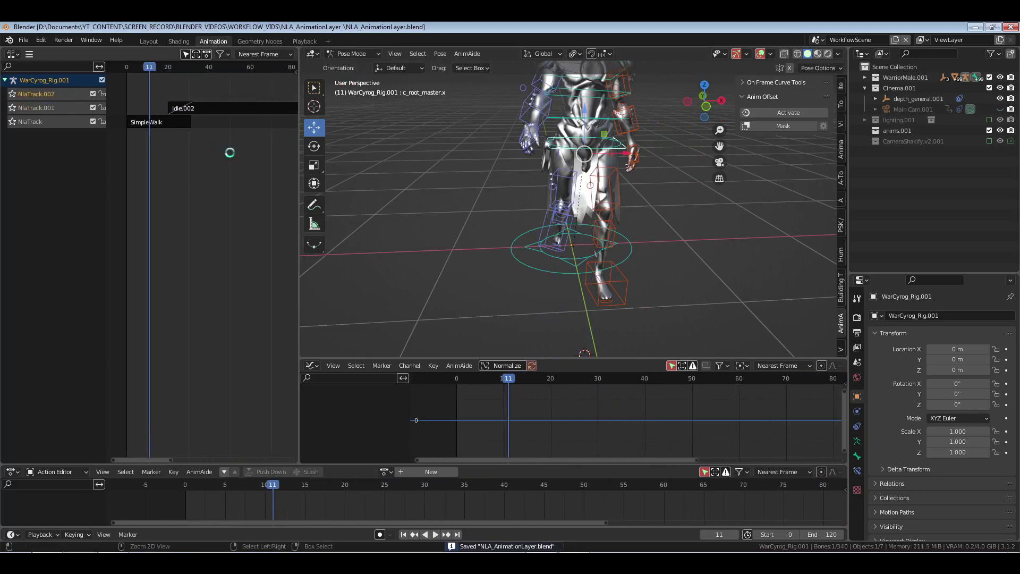
{"action": "key", "text": "space"}
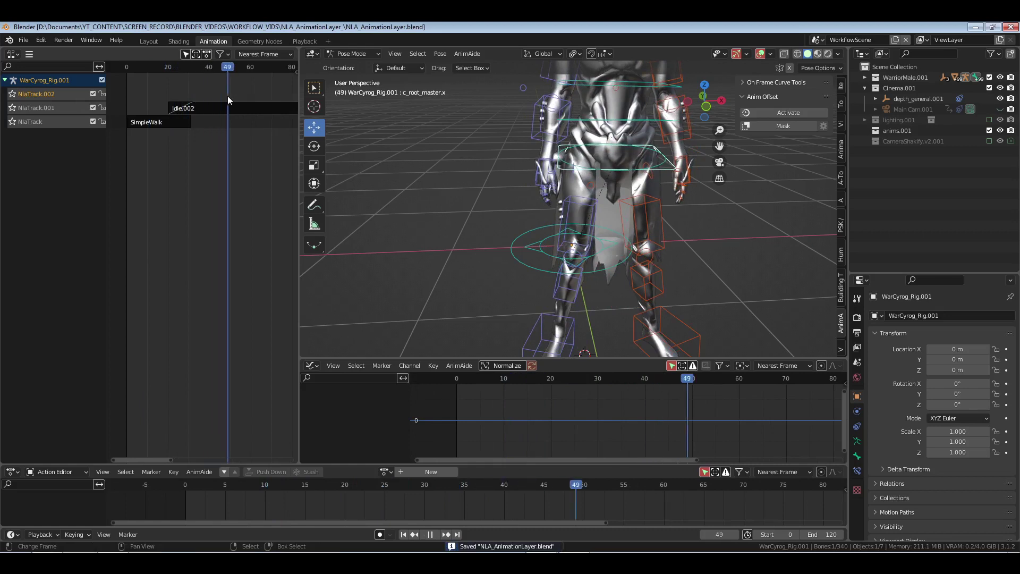
{"action": "key", "text": "space"}
{"action": "left_click", "coordinate": [719, 534]}
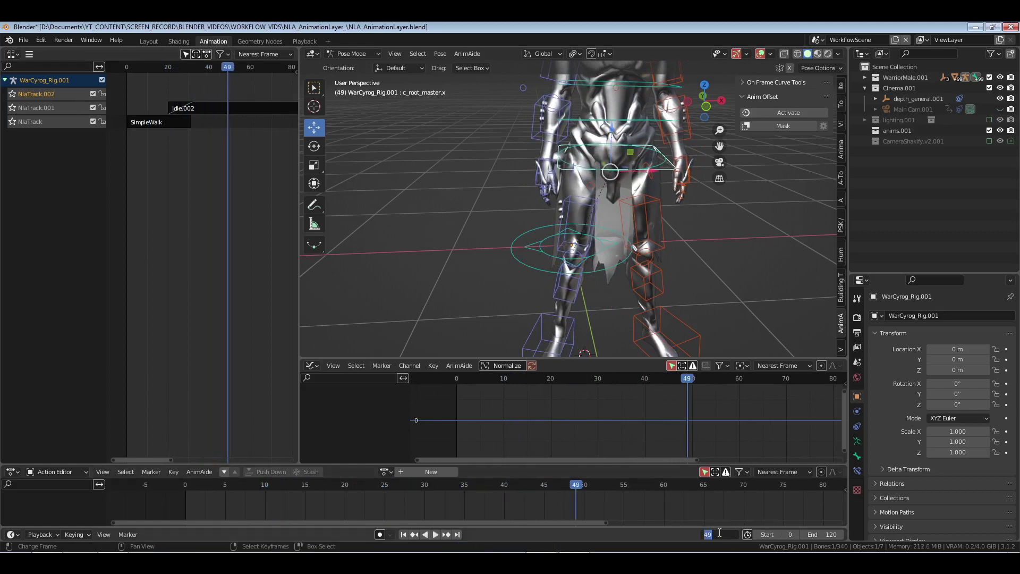
{"action": "type", "text": "50"}
{"action": "key", "text": "Return"}
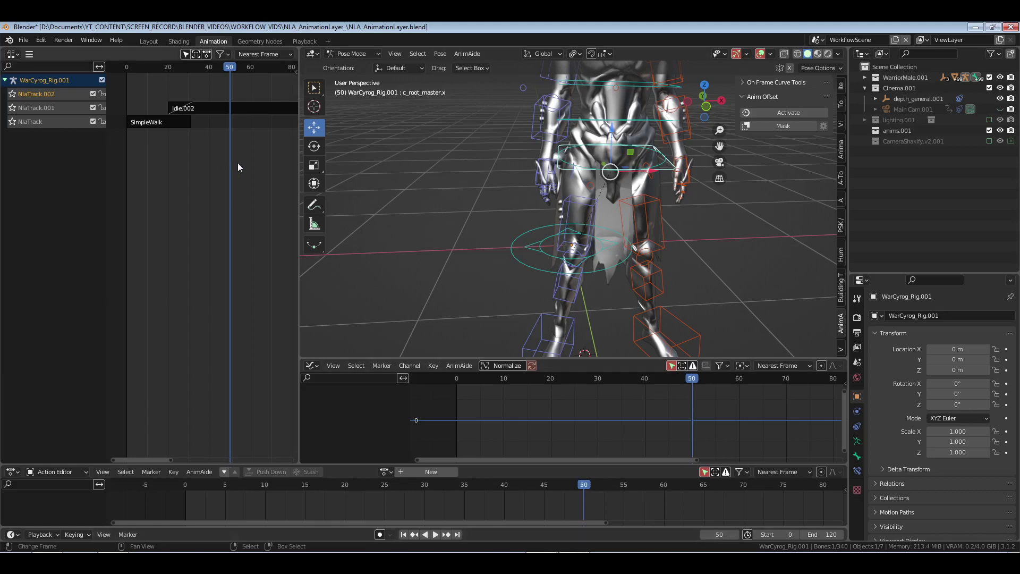
{"action": "key", "text": "shift+a"}
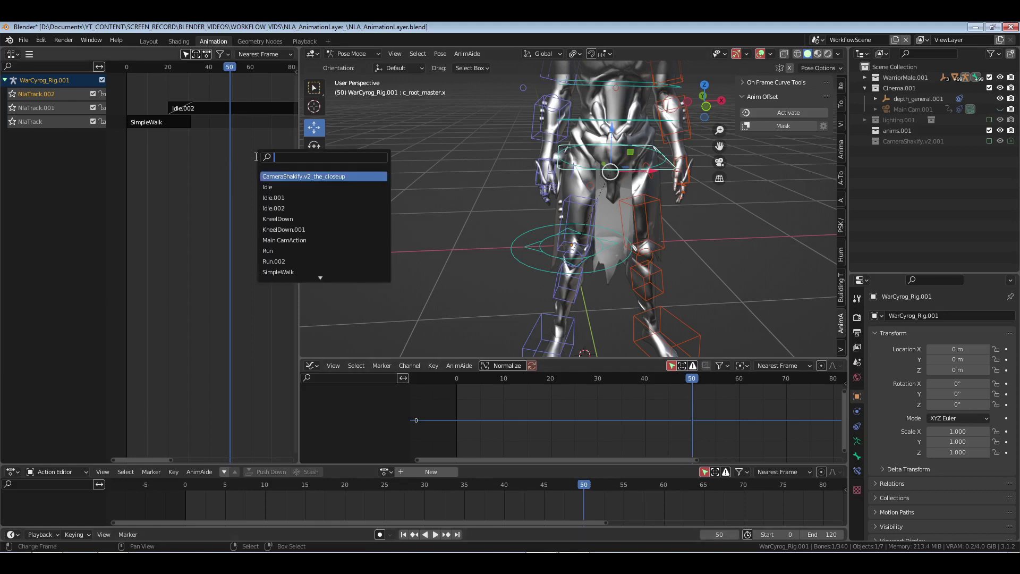
{"action": "left_click", "coordinate": [294, 220]}
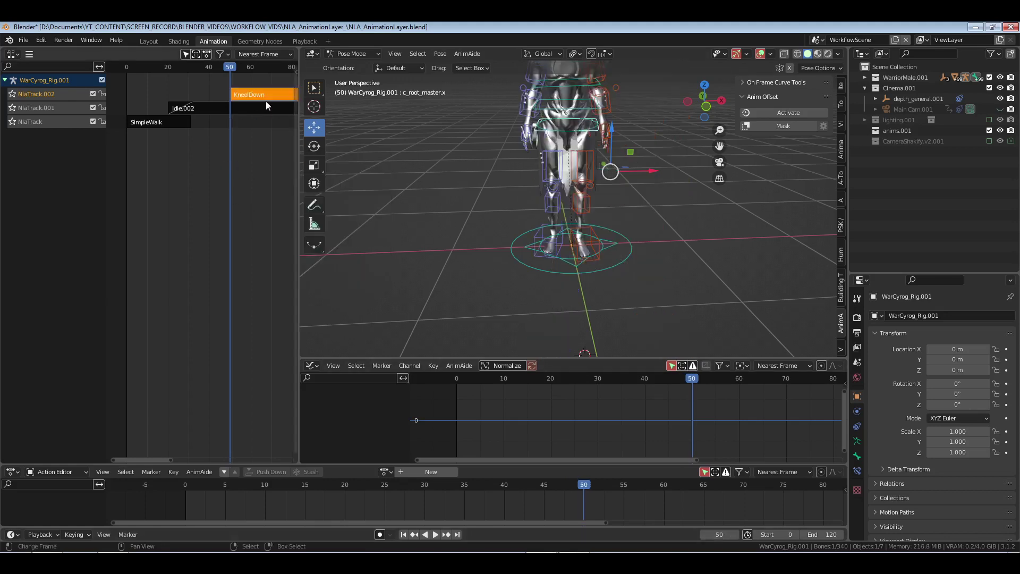
Step: Make a single-user copy of the KneelDown action, delete the original strip and push the copy down onto NlaTrack.002
{"action": "key", "text": "Tab"}
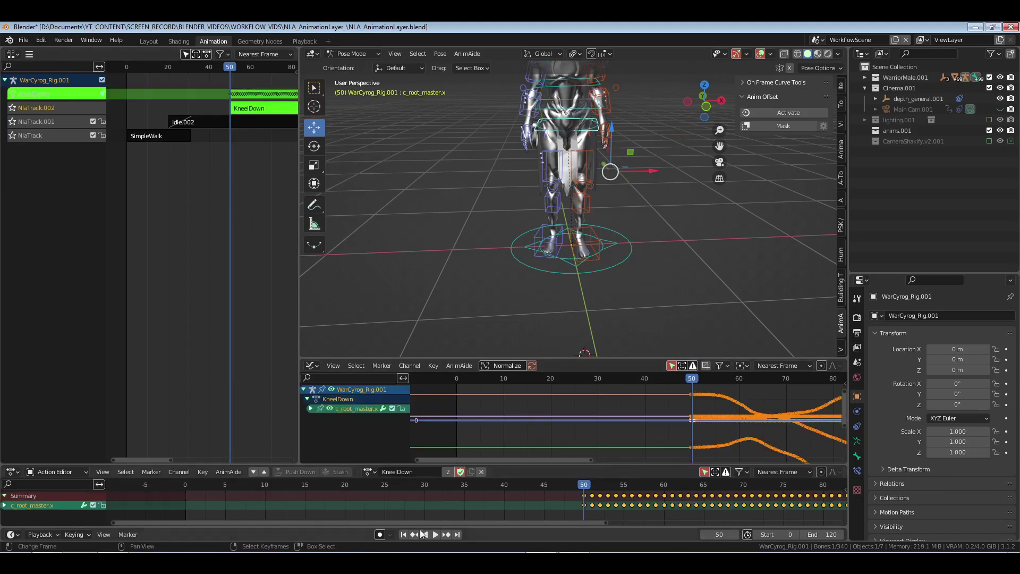
{"action": "left_click", "coordinate": [447, 473]}
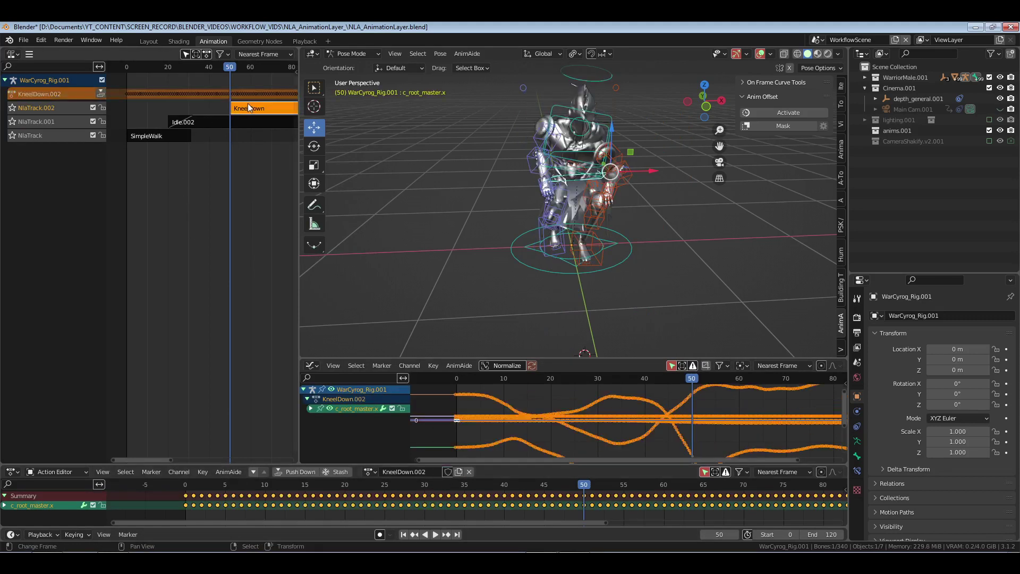
{"action": "key", "text": "x"}
{"action": "left_click", "coordinate": [101, 94]}
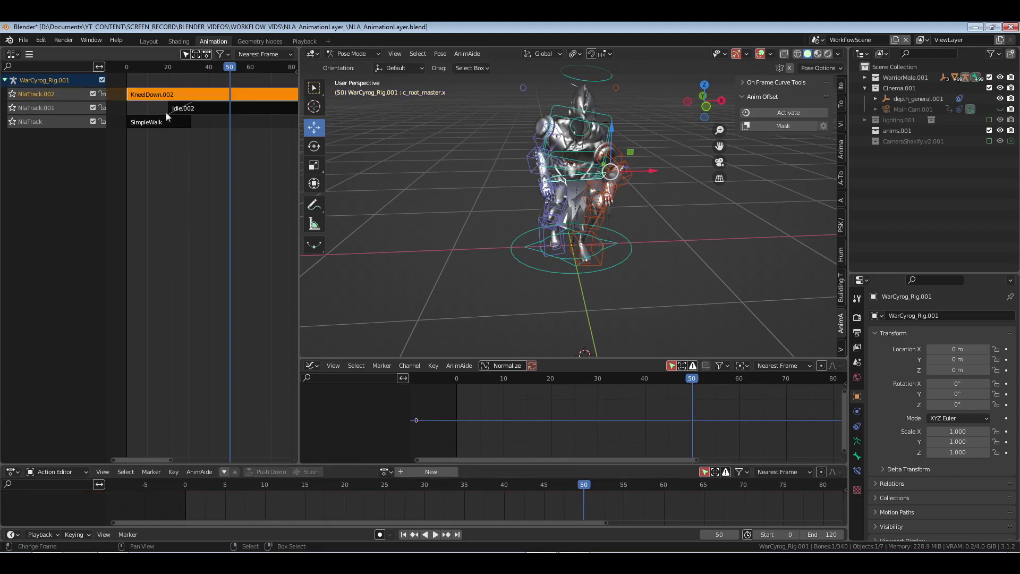
Step: Save the file and snap the KneelDown.002 strip's start to the current frame, 50
{"action": "key", "text": "ctrl+s"}
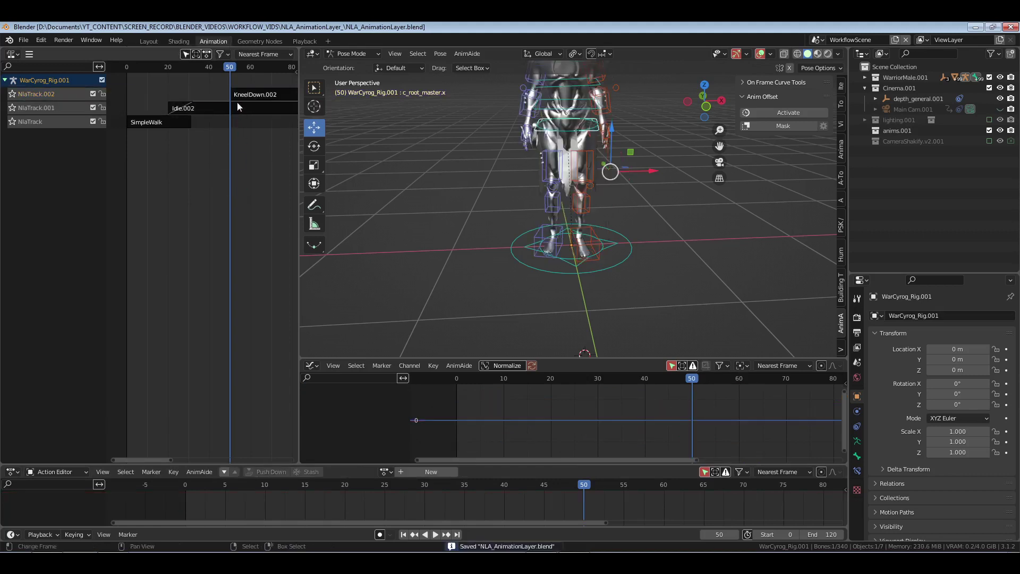
{"action": "key", "text": "shift+s"}
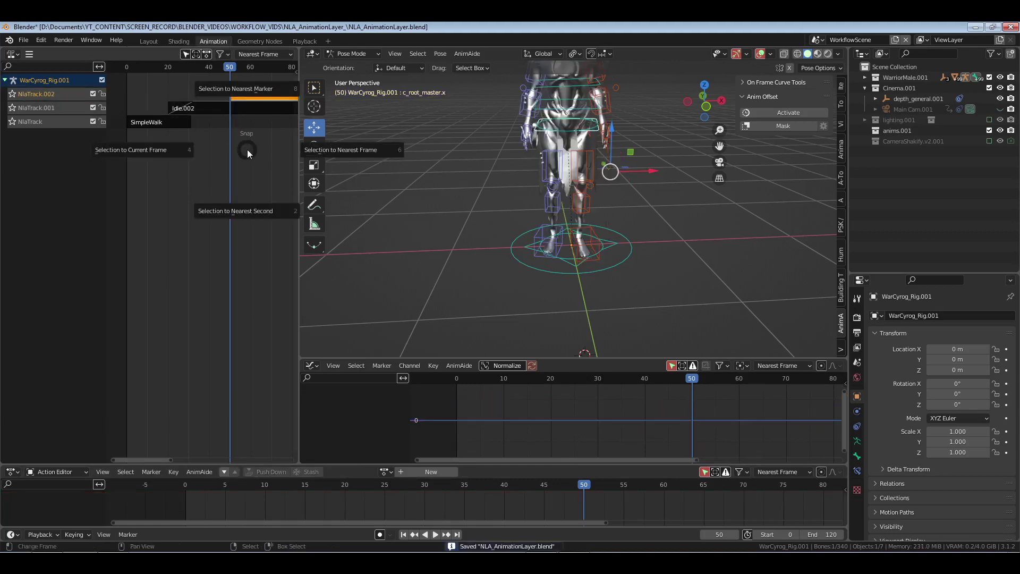
{"action": "key", "text": "Escape"}
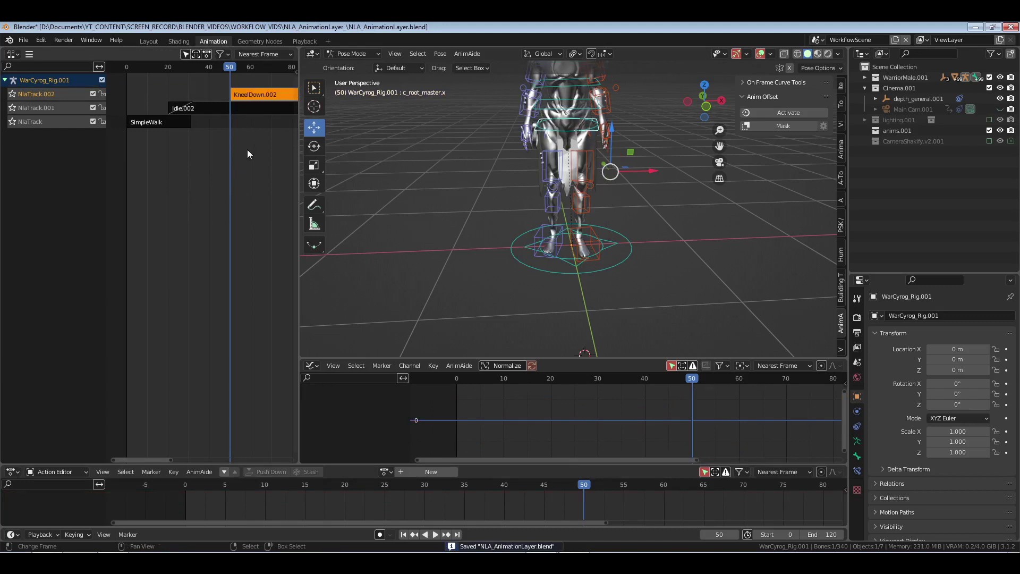
{"action": "key", "text": "shift+s"}
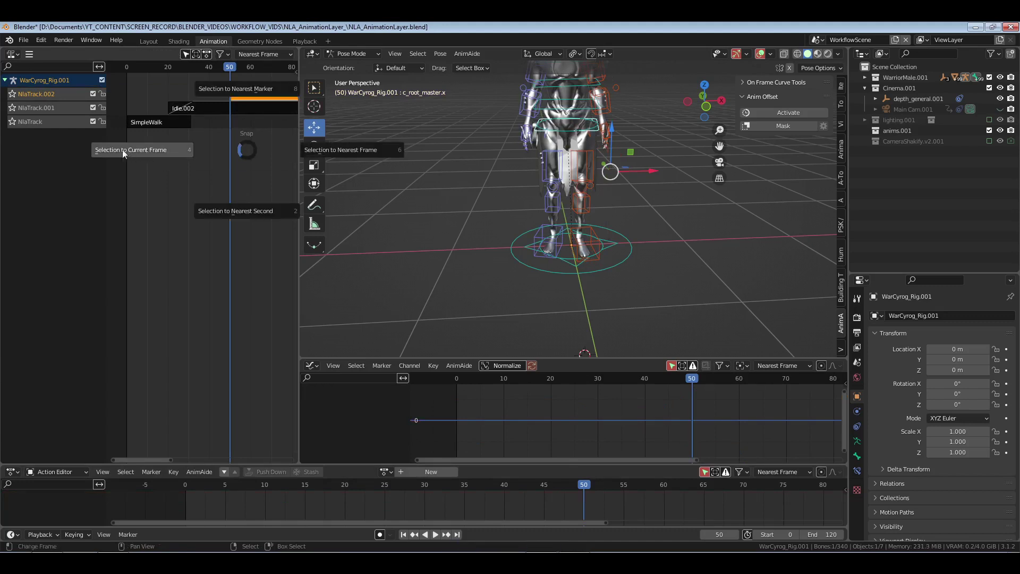
{"action": "left_click", "coordinate": [158, 150]}
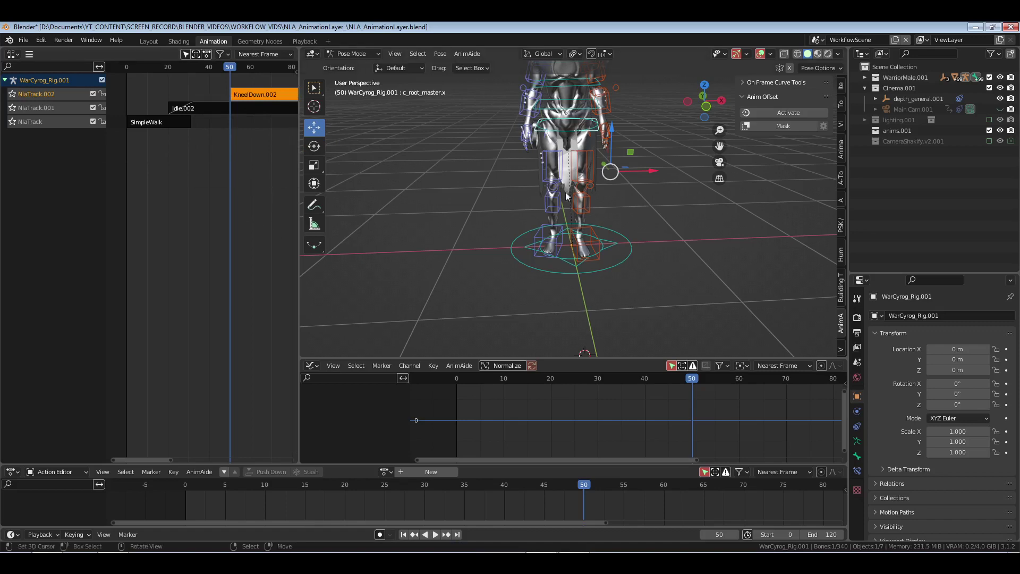
Step: Move the KneelDown.002 strip about one frame later to compare the idle and kneel positions from the side
{"action": "middle_click_drag", "start_coordinate": [565, 193], "coordinate": [634, 246]}
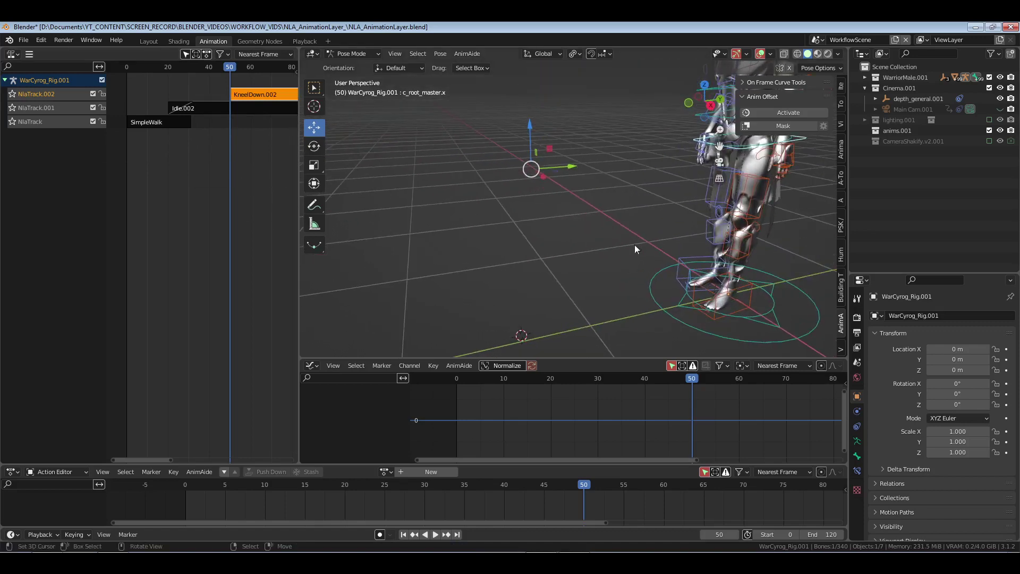
{"action": "key", "text": "g"}
{"action": "left_click", "coordinate": [273, 163]}
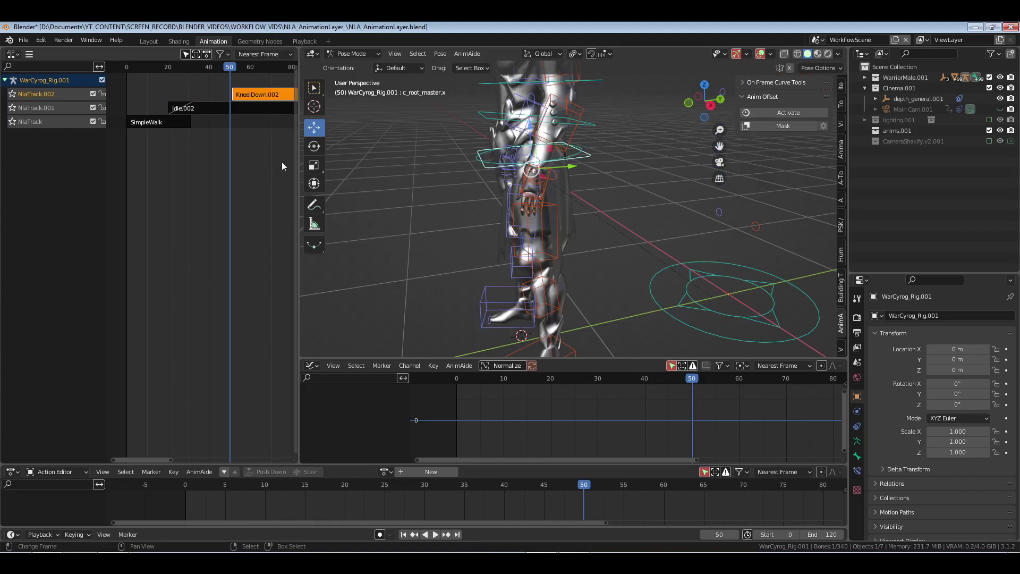
Step: Place the 3D cursor at the warrior's pelvis in the idle pose, leaving only c_root_master.x selected
{"action": "left_click", "coordinate": [576, 158], "text": "shift"}
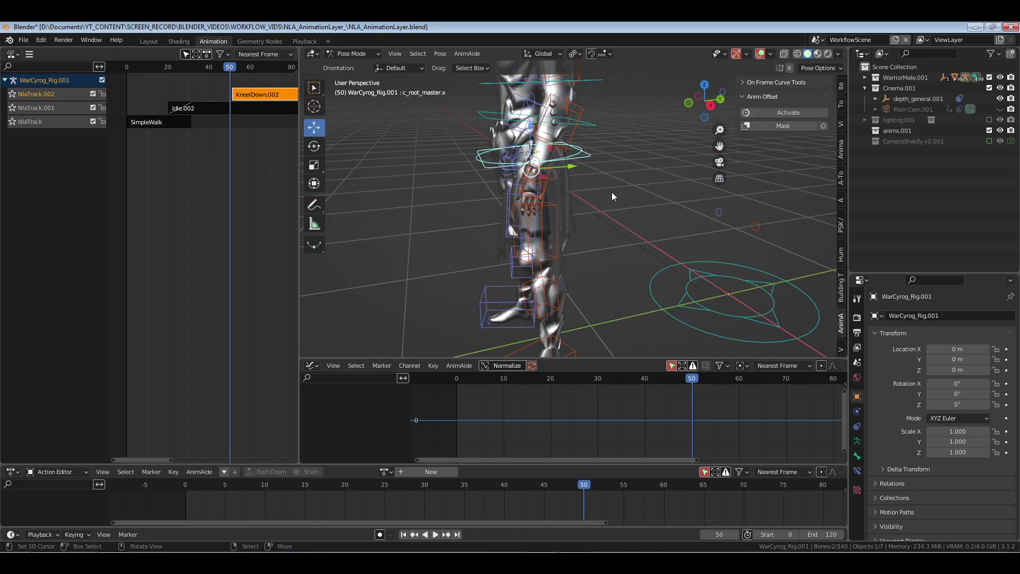
{"action": "key", "text": "KP_3"}
{"action": "middle_click_drag", "start_coordinate": [611, 193], "coordinate": [629, 164]}
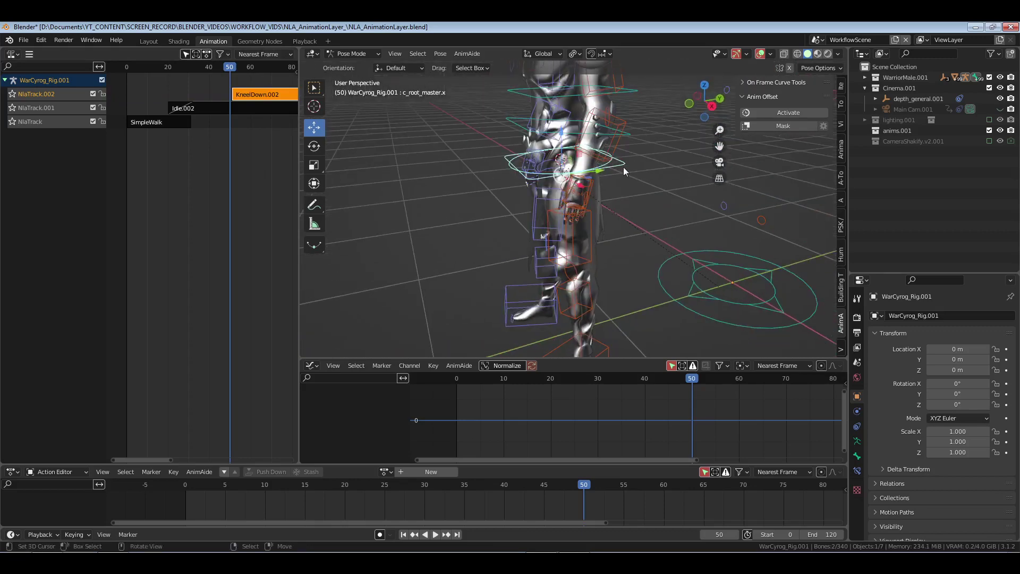
{"action": "left_click", "coordinate": [623, 166]}
{"action": "key", "text": "KP_3"}
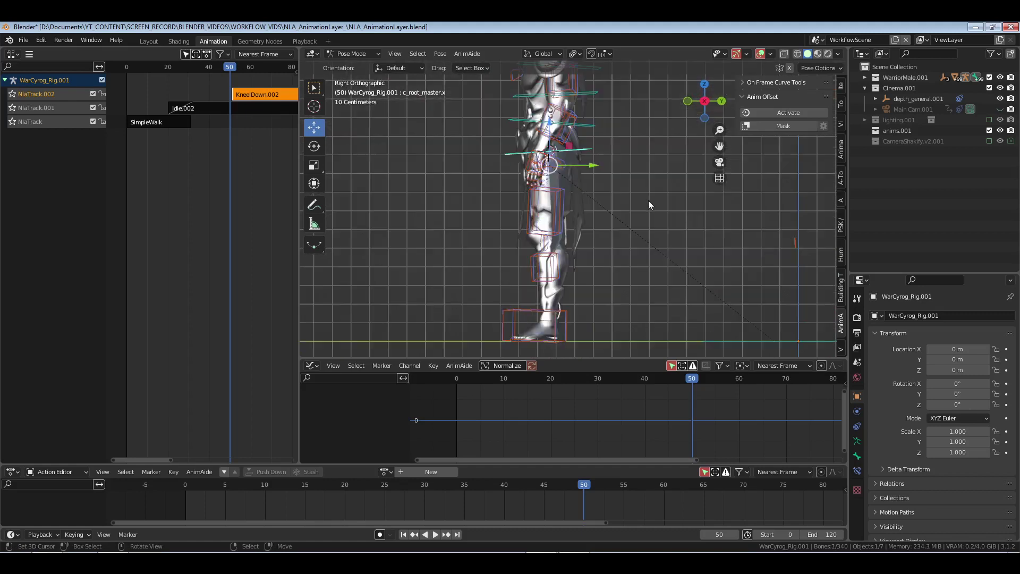
Step: Snap the KneelDown.002 strip's start to the current frame, 50, and open its action in tweak mode
{"action": "key", "text": "shift+s"}
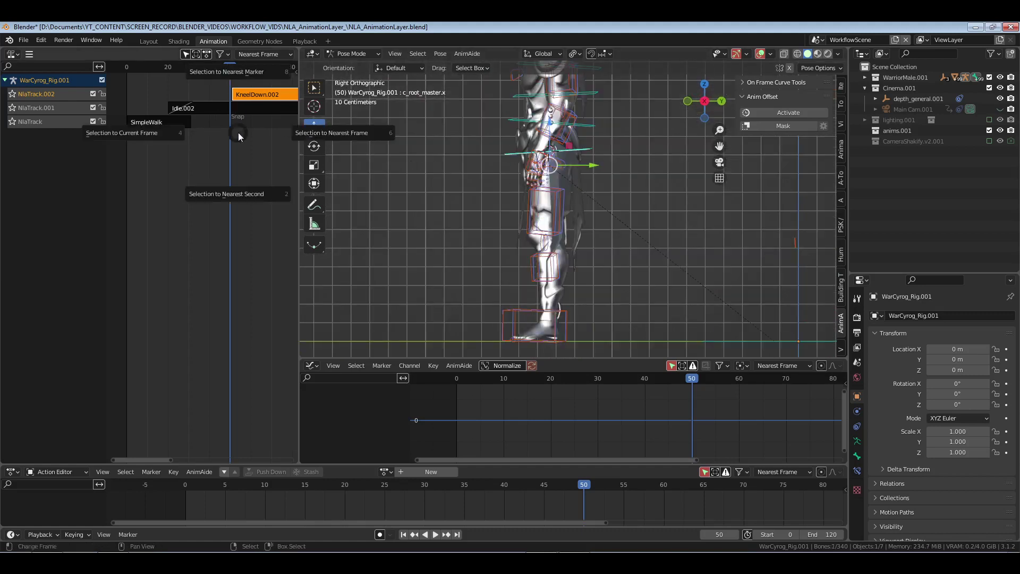
{"action": "left_click", "coordinate": [178, 133]}
{"action": "key", "text": "Tab"}
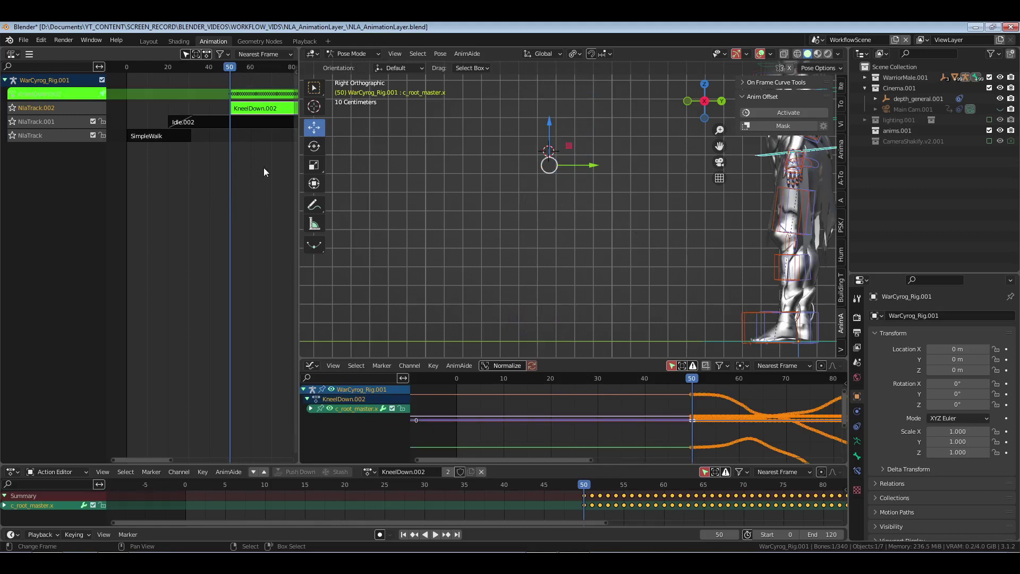
Step: With Anim Offset active, snap c_root_master.x to the 3D cursor and lower it along Z to ground level, ending offset and tweak modes
{"action": "left_click", "coordinate": [788, 114]}
{"action": "key", "text": "shift+s"}
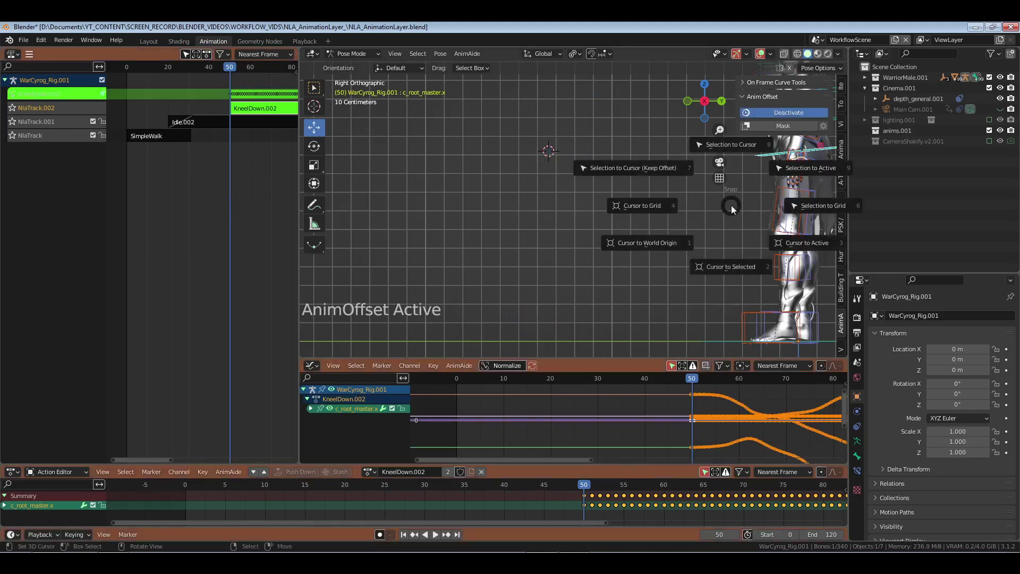
{"action": "key", "text": "8"}
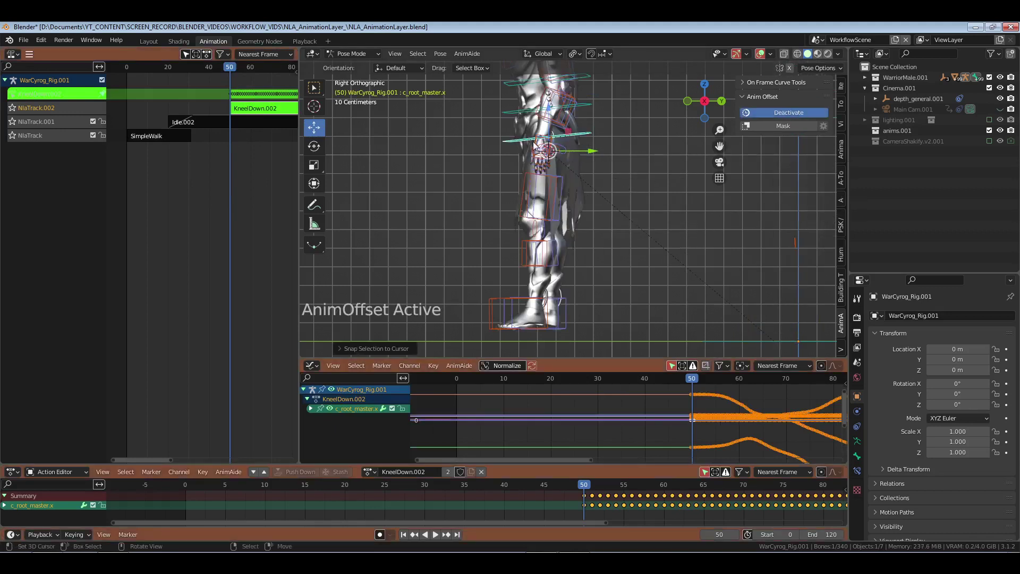
{"action": "key", "text": "g"}
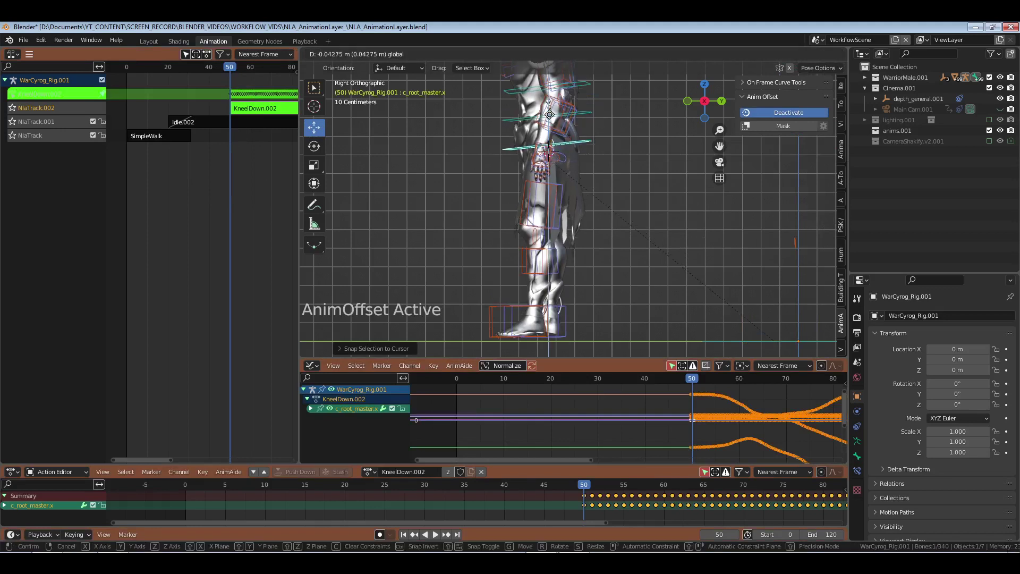
{"action": "left_click", "coordinate": [706, 224]}
{"action": "left_click", "coordinate": [787, 114]}
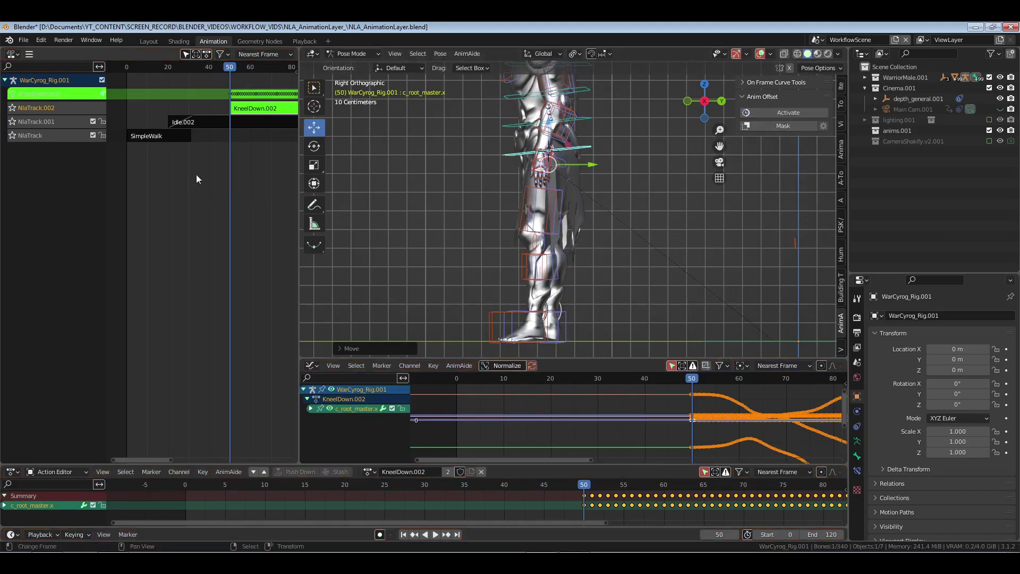
{"action": "key", "text": "Tab"}
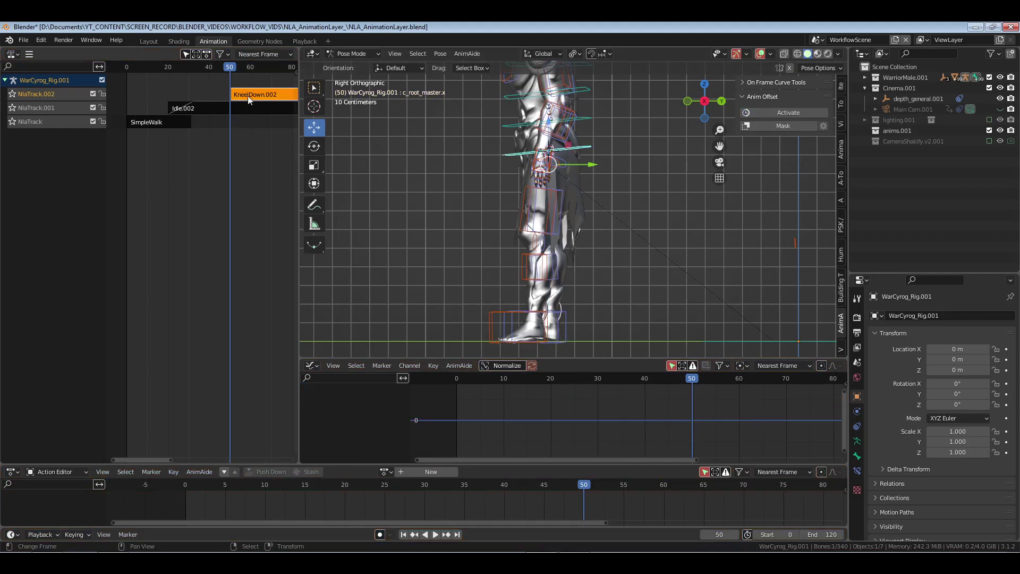
Step: Set the KneelDown.002 strip's Blend In to 6 frames
{"action": "key", "text": "n"}
{"action": "left_click", "coordinate": [252, 158]}
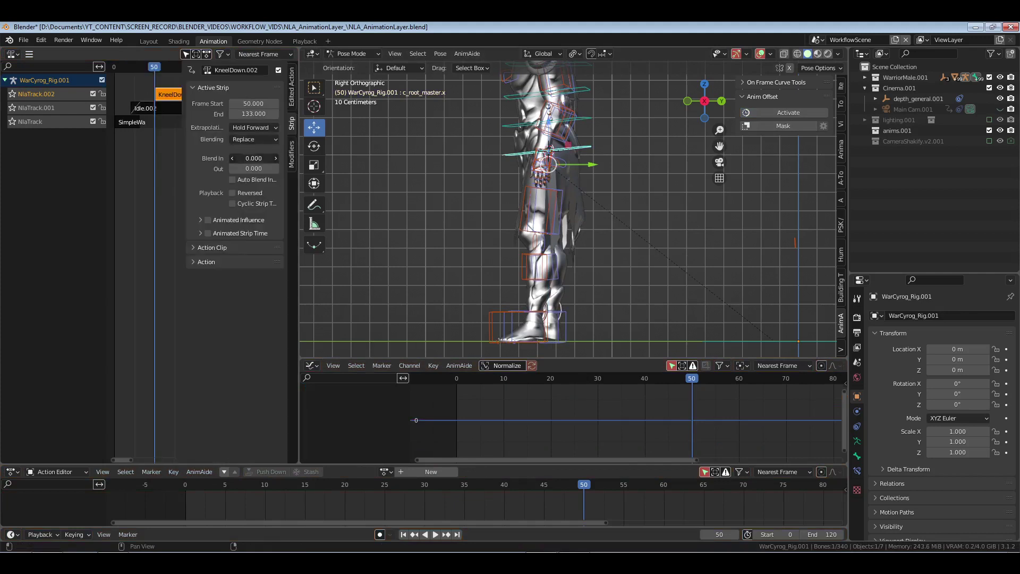
{"action": "key", "text": "Return"}
{"action": "key", "text": "n"}
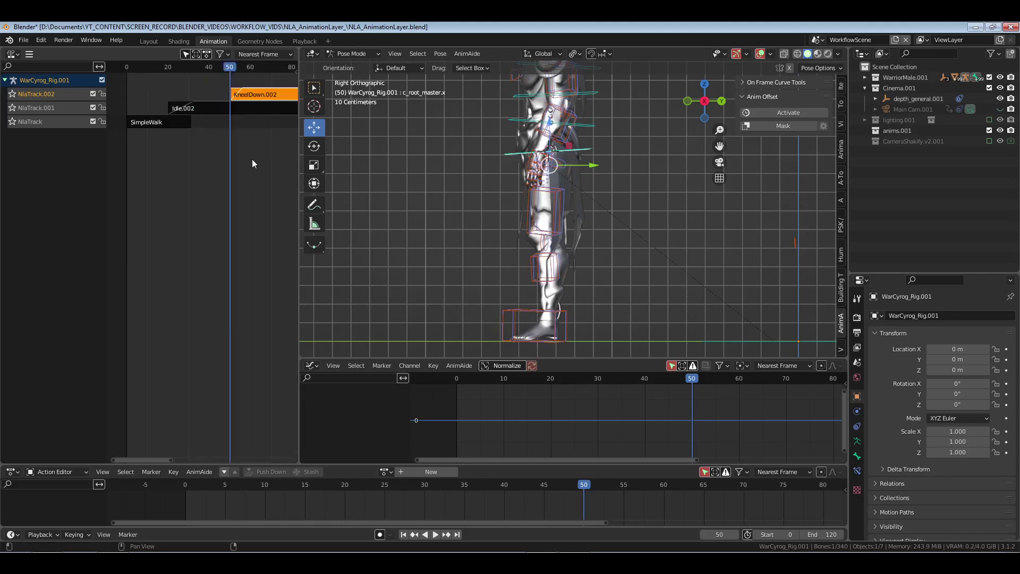
Step: Raise the KneelDown.002 strip's Blend In to 16 frames and play the transition from the front
{"action": "left_click_drag", "start_coordinate": [238, 152], "coordinate": [215, 116]}
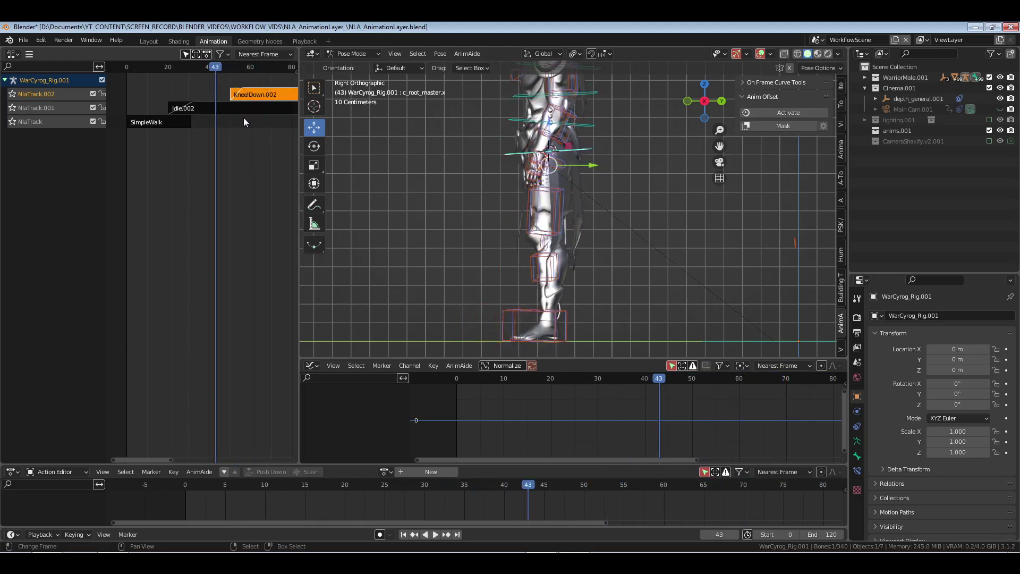
{"action": "key", "text": "n"}
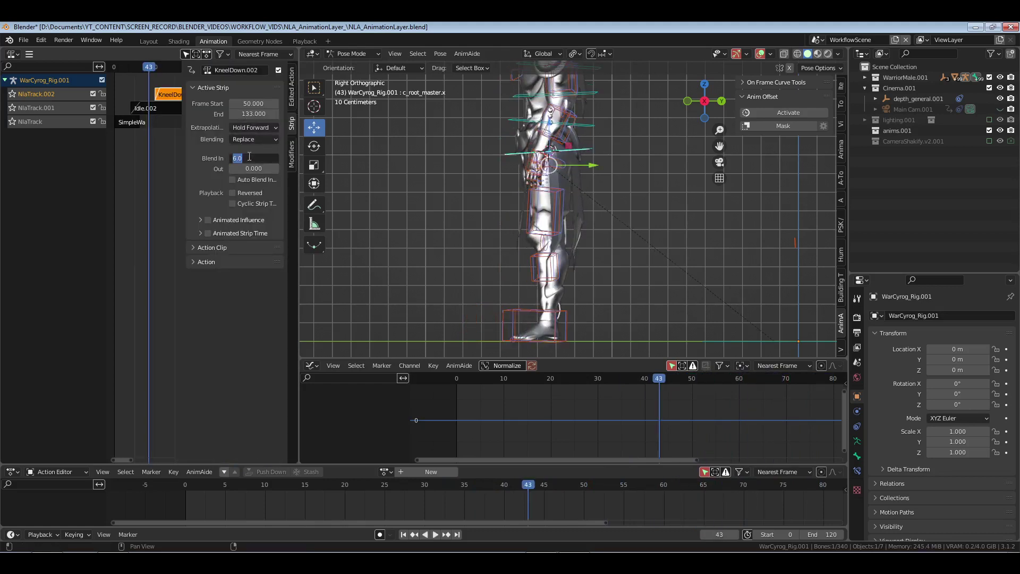
{"action": "key", "text": "n"}
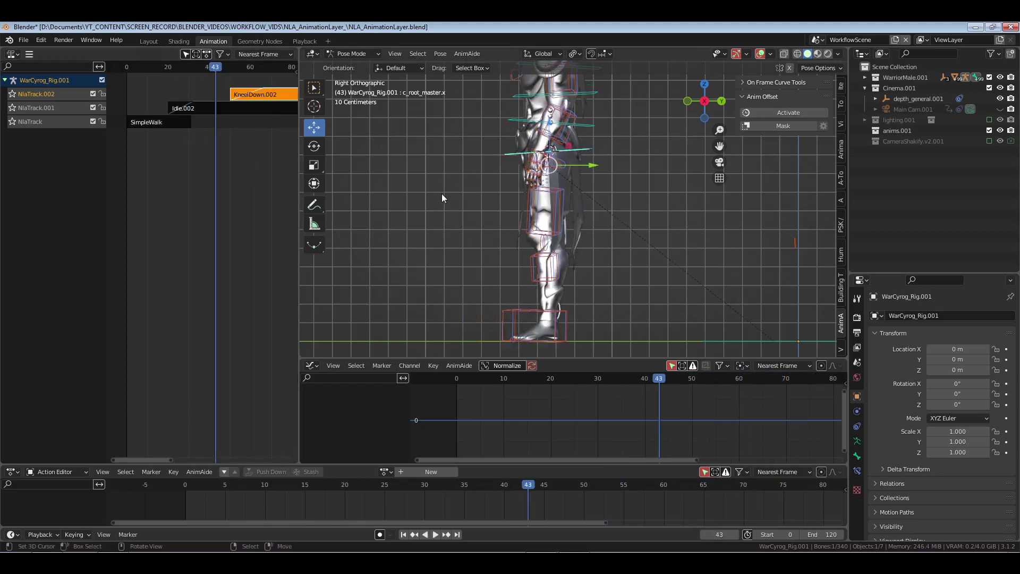
{"action": "key", "text": "KP_1"}
{"action": "key", "text": "space"}
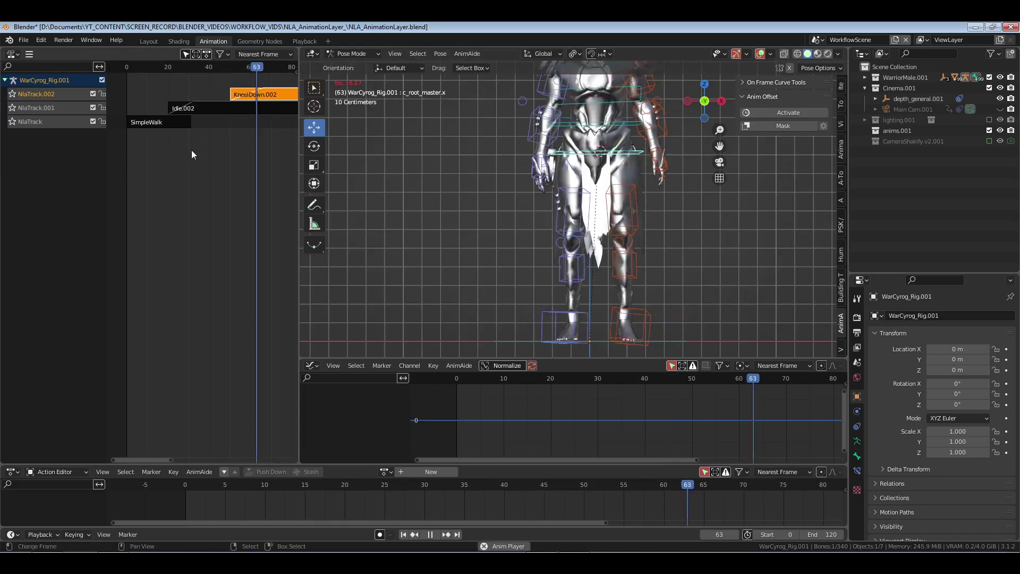
Step: Check the kneel transition around frame 64 and set the KneelDown.002 strip's Blend In to 0
{"action": "left_click_drag", "start_coordinate": [293, 133], "coordinate": [258, 125]}
{"action": "key", "text": "n"}
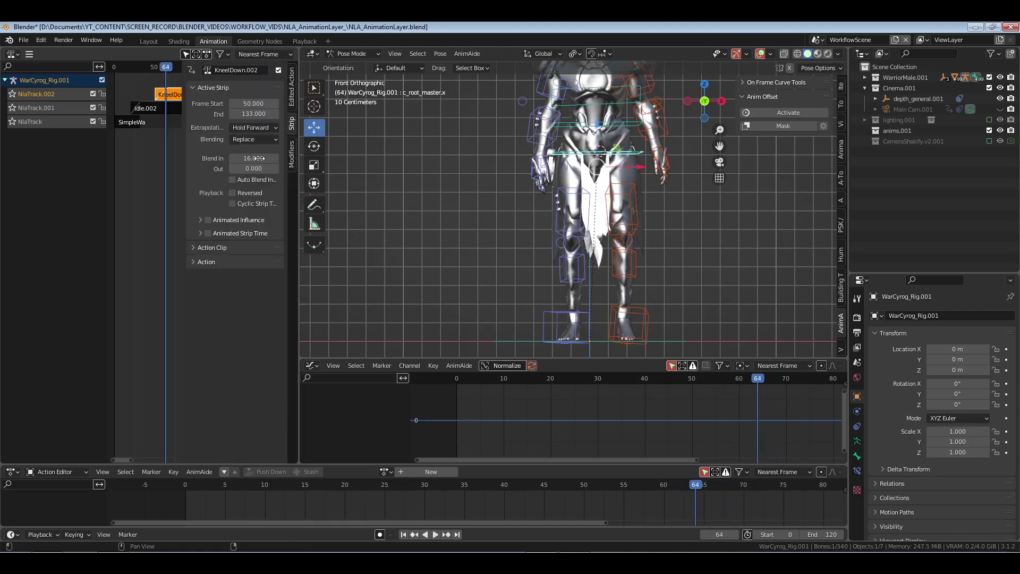
{"action": "left_click", "coordinate": [242, 157]}
{"action": "type", "text": "0"}
{"action": "key", "text": "Return"}
{"action": "key", "text": "n"}
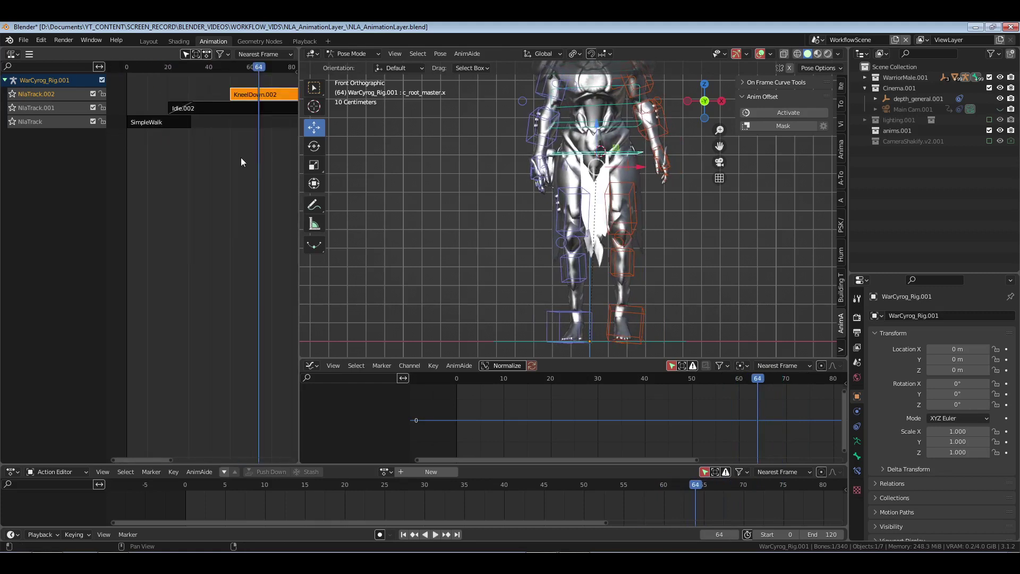
Step: Split the KneelDown strip at frame 60, delete the first piece and snap the remaining piece's start to frame 50
{"action": "left_click_drag", "start_coordinate": [219, 113], "coordinate": [250, 100]}
{"action": "key", "text": "y"}
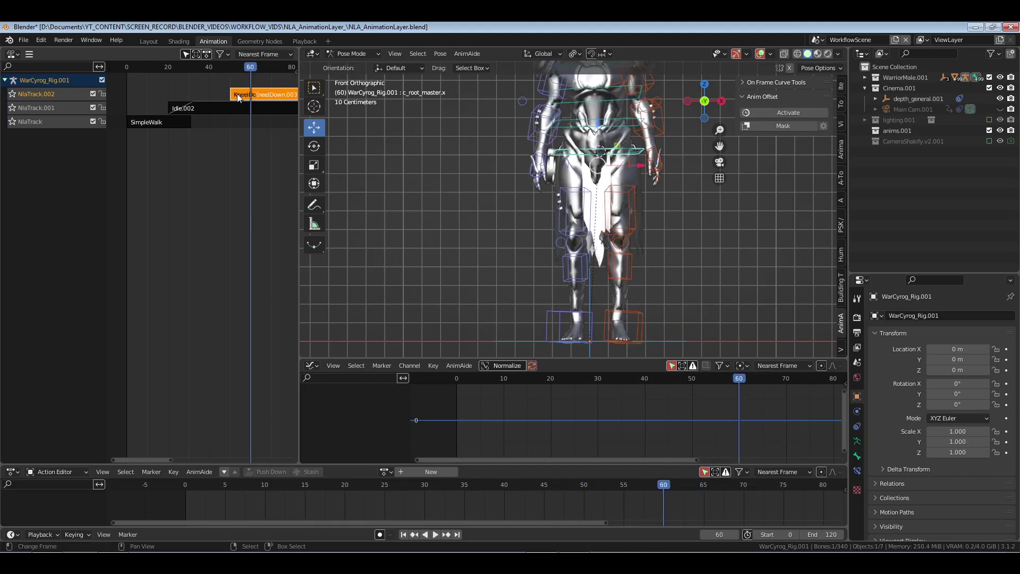
{"action": "left_click", "coordinate": [238, 98]}
{"action": "left_click", "coordinate": [236, 93]}
{"action": "left_click_drag", "start_coordinate": [236, 94], "coordinate": [229, 94]}
{"action": "right_click", "coordinate": [255, 97]}
{"action": "key", "text": "shift+s"}
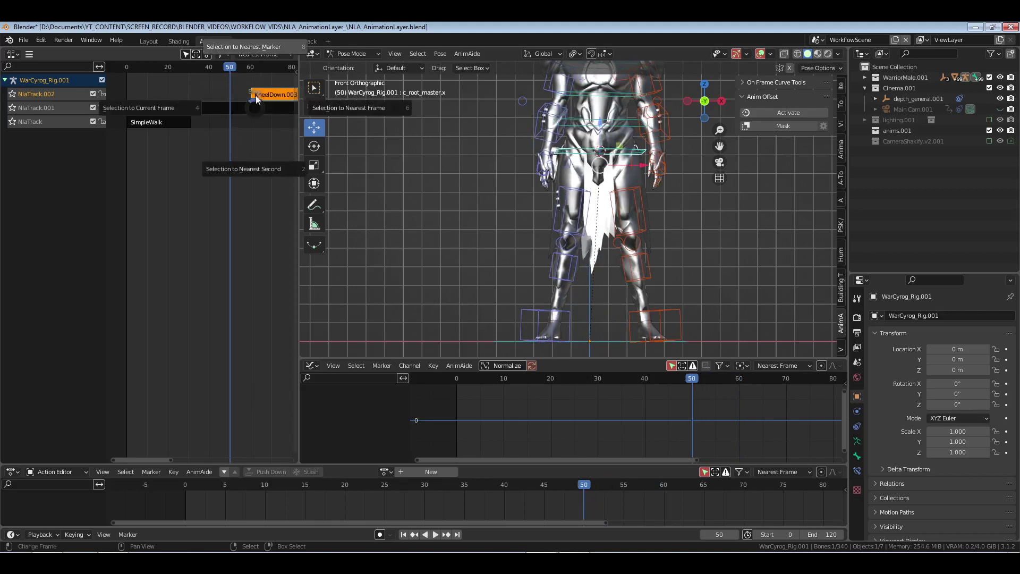
{"action": "key", "text": "s"}
Step: Add a Blend In to the trimmed KneelDown.003 strip
{"action": "key", "text": "n"}
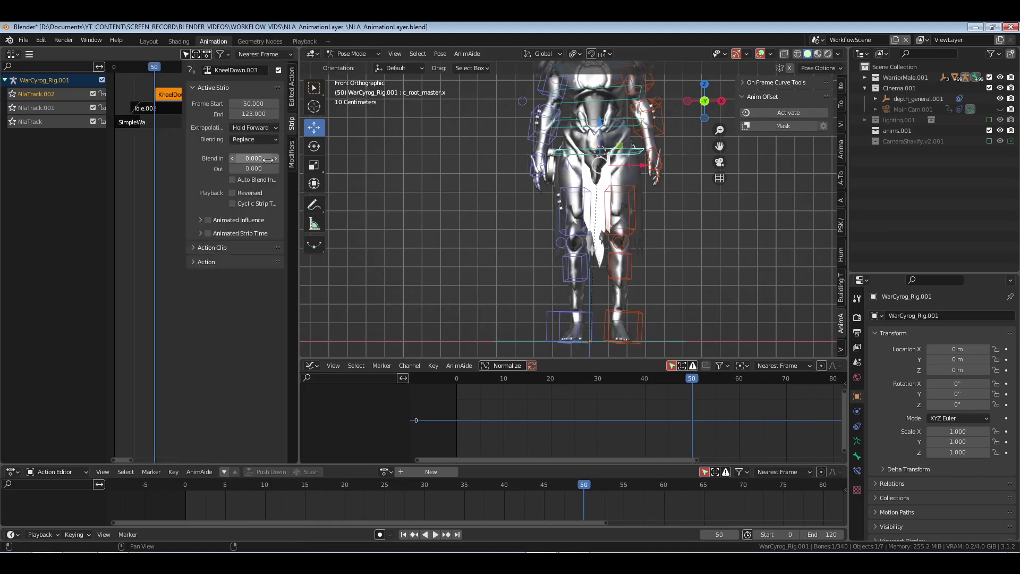
{"action": "left_click", "coordinate": [251, 158]}
{"action": "type", "text": "2"}
{"action": "key", "text": "Return"}
{"action": "key", "text": "n"}
Step: Return the animation to frame 0 and save the file
{"action": "key", "text": "space"}
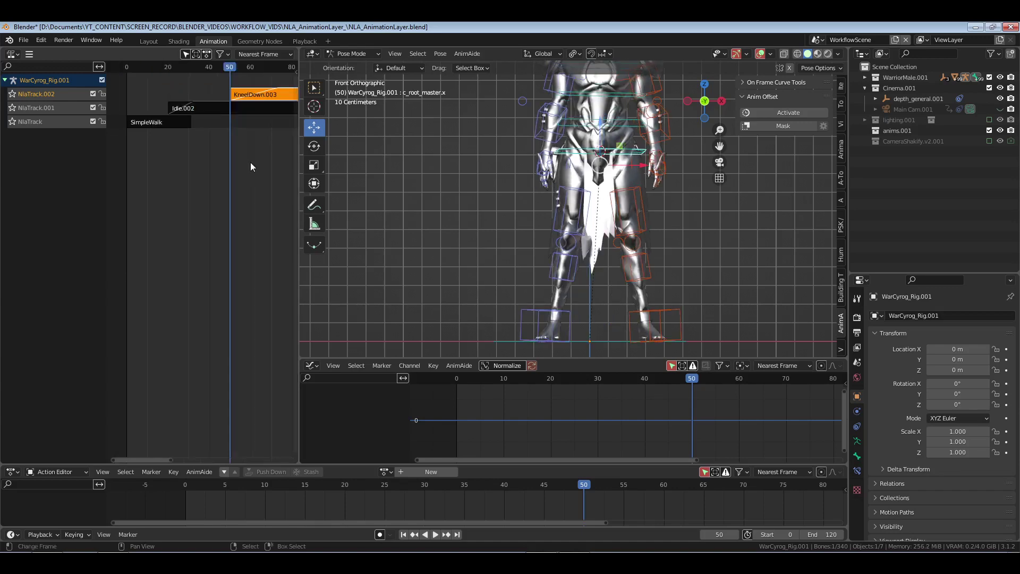
{"action": "key", "text": "space"}
{"action": "left_click_drag", "start_coordinate": [206, 148], "coordinate": [114, 138]}
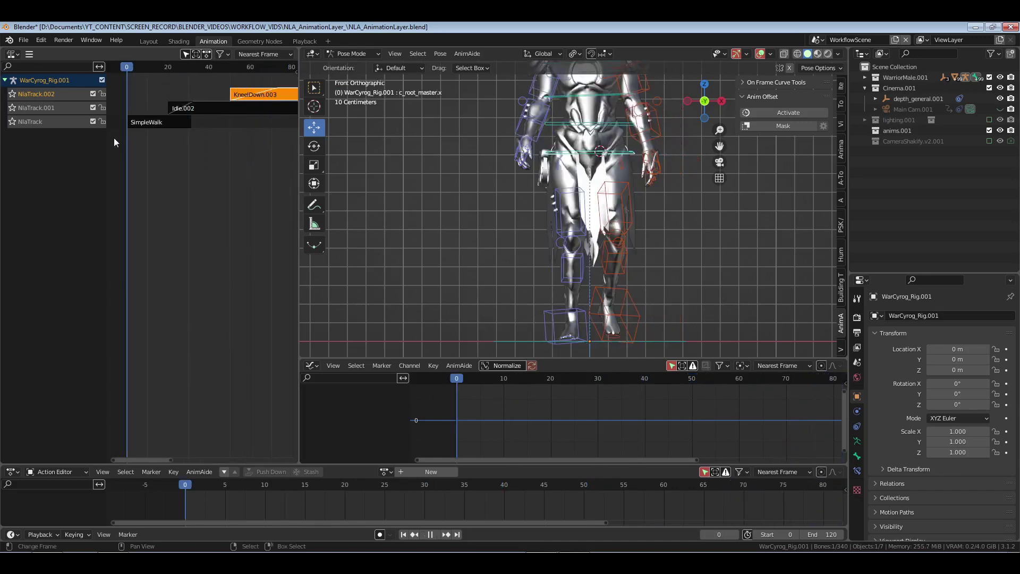
{"action": "key", "text": "ctrl+s"}
Step: Play the full animation through the scene camera, return to frame 0 and save the file
{"action": "middle_click_drag", "start_coordinate": [572, 218], "coordinate": [590, 224]}
{"action": "key", "text": "space"}
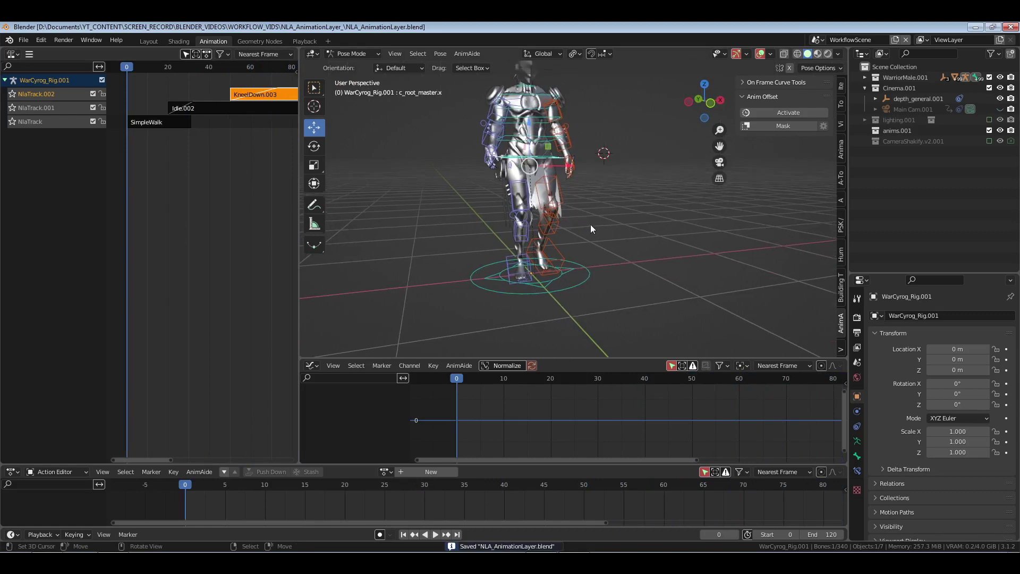
{"action": "key", "text": "KP_0"}
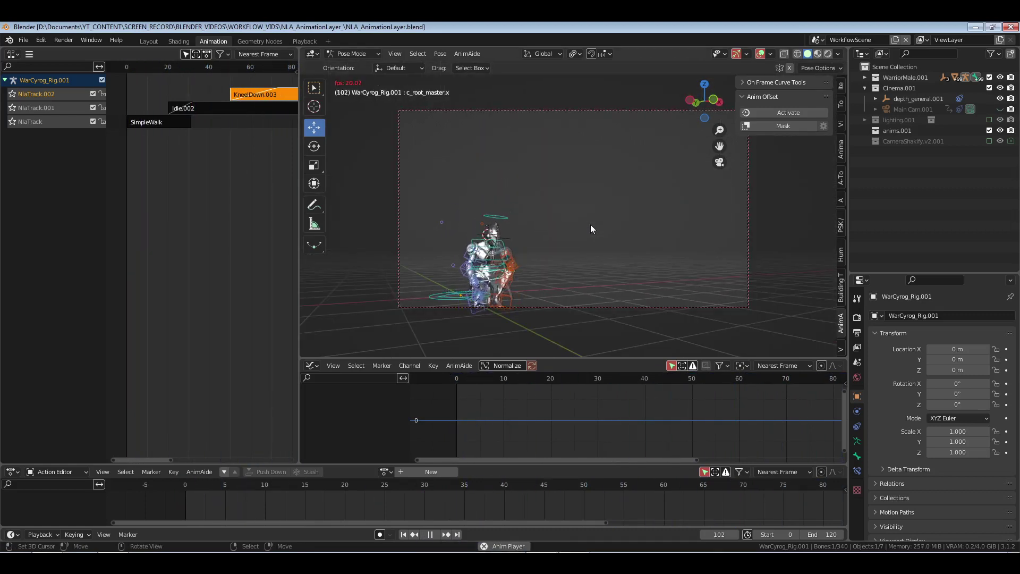
{"action": "key", "text": "space"}
{"action": "key", "text": "shift+Left"}
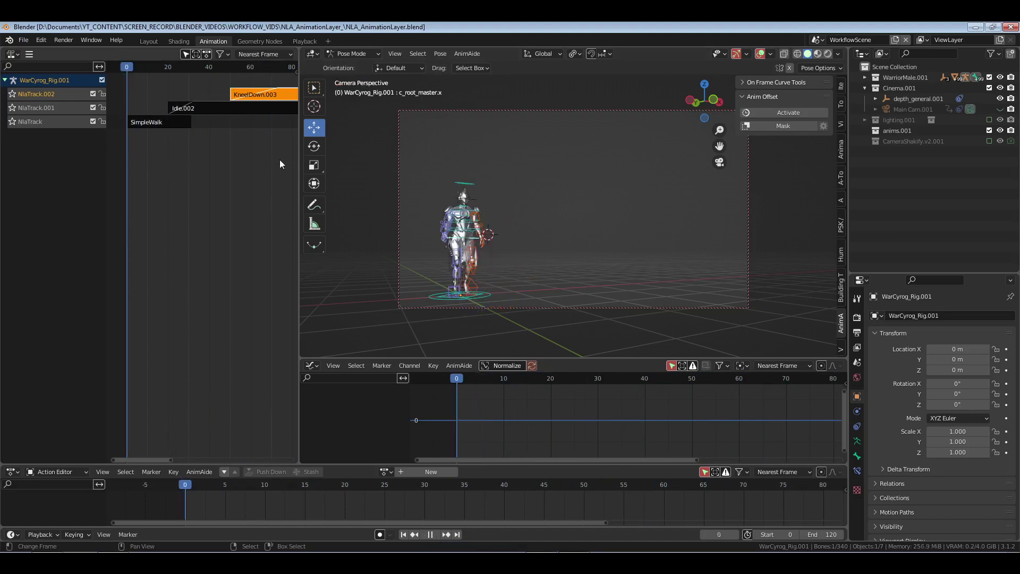
{"action": "key", "text": "ctrl+s"}
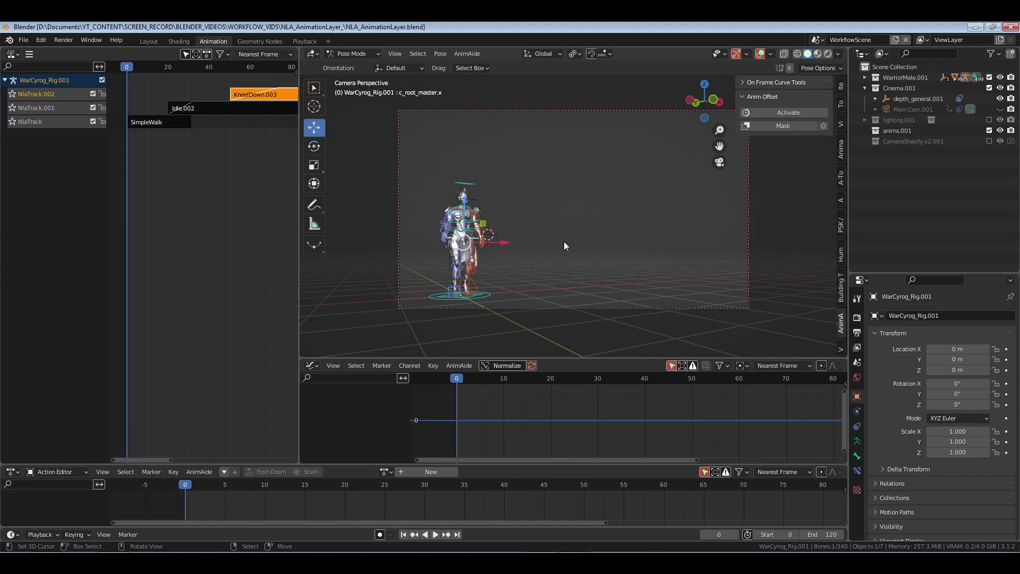
Step: Switch the rig to Object Mode, and unhide and select Main Cam.001
{"action": "key", "text": "ctrl+Tab"}
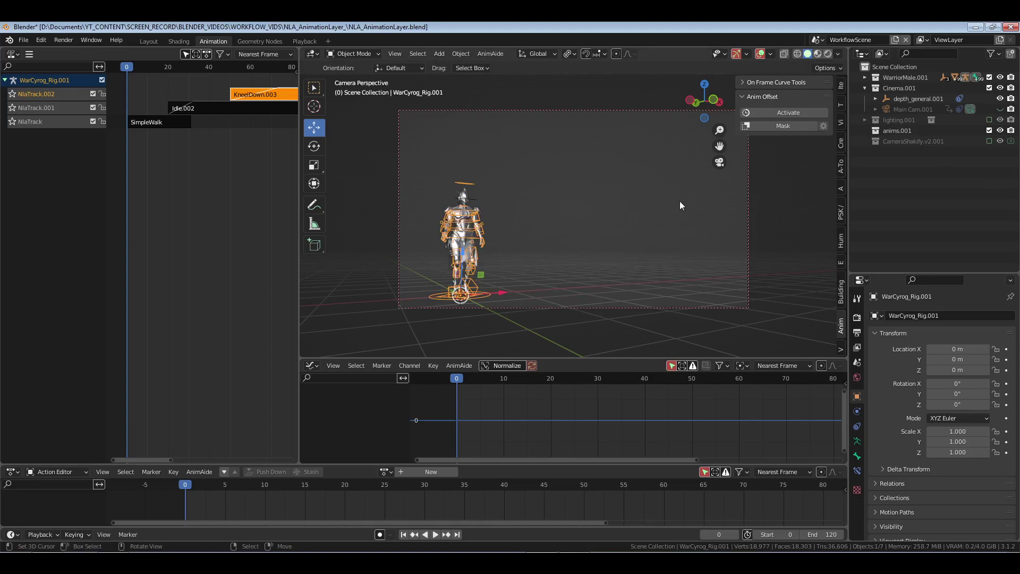
{"action": "key", "text": "n"}
{"action": "left_click", "coordinate": [911, 109]}
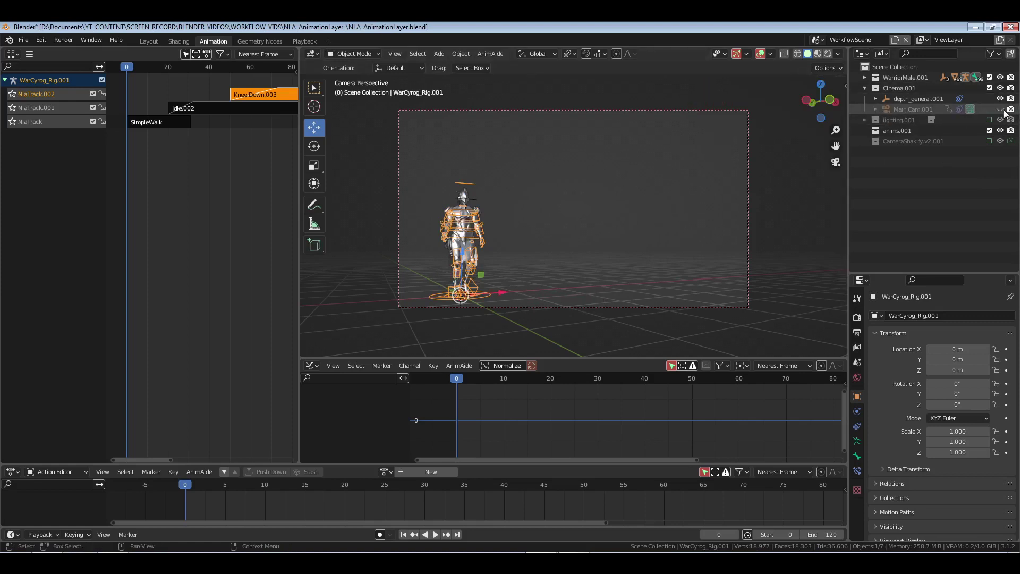
{"action": "left_click", "coordinate": [205, 234]}
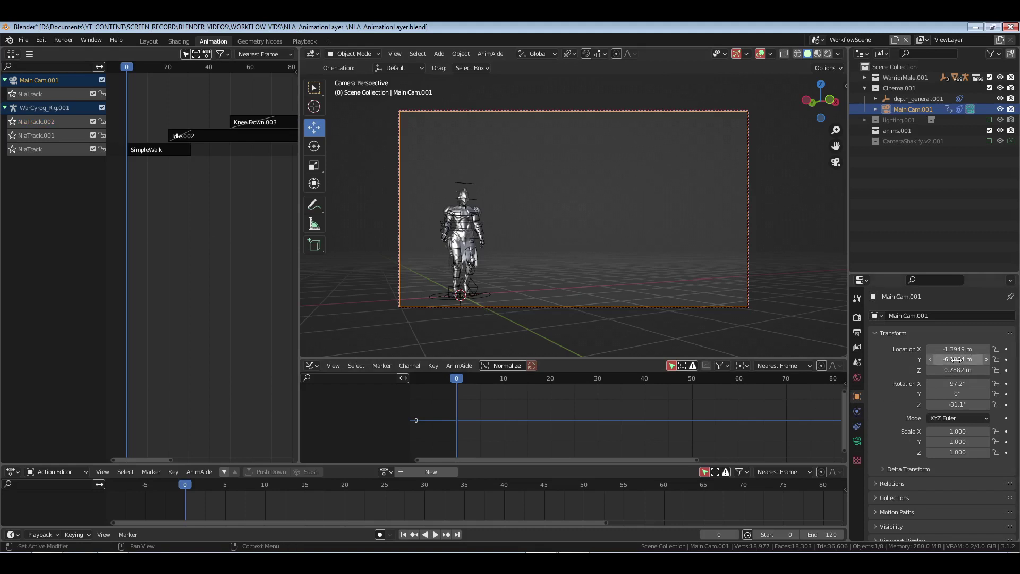
Step: Set Main Cam.001's Location Y to -3.3464 m and Rotation X to 95.9°, and keyframe it at frame 0 with auto keying enabled
{"action": "mouse_move", "coordinate": [959, 359]}
{"action": "left_mouse_down"}
{"action": "mouse_move", "coordinate": [987, 360]}
{"action": "mouse_move", "coordinate": [957, 380]}
{"action": "left_mouse_up"}
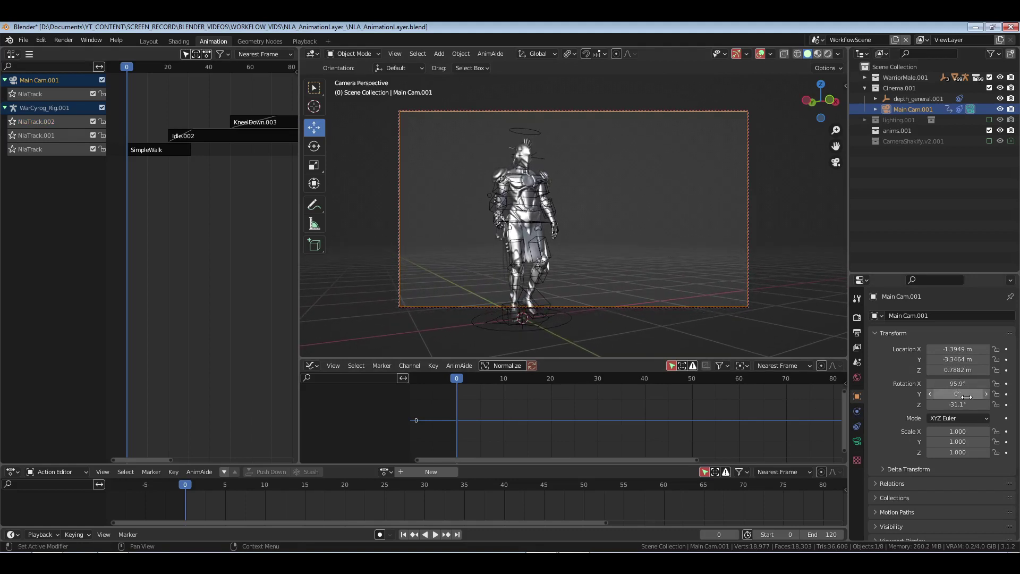
{"action": "left_click", "coordinate": [380, 535]}
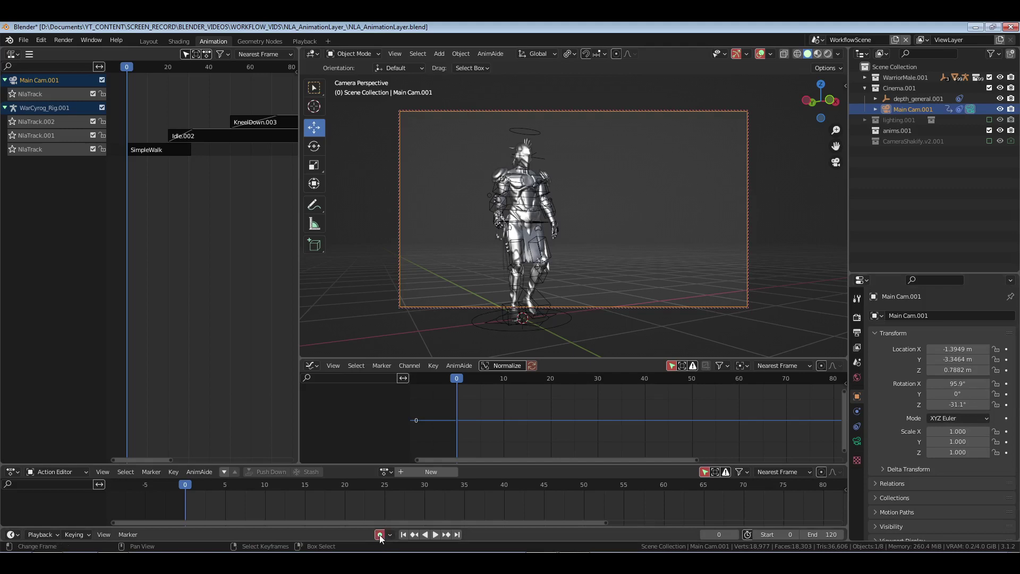
{"action": "key", "text": "i"}
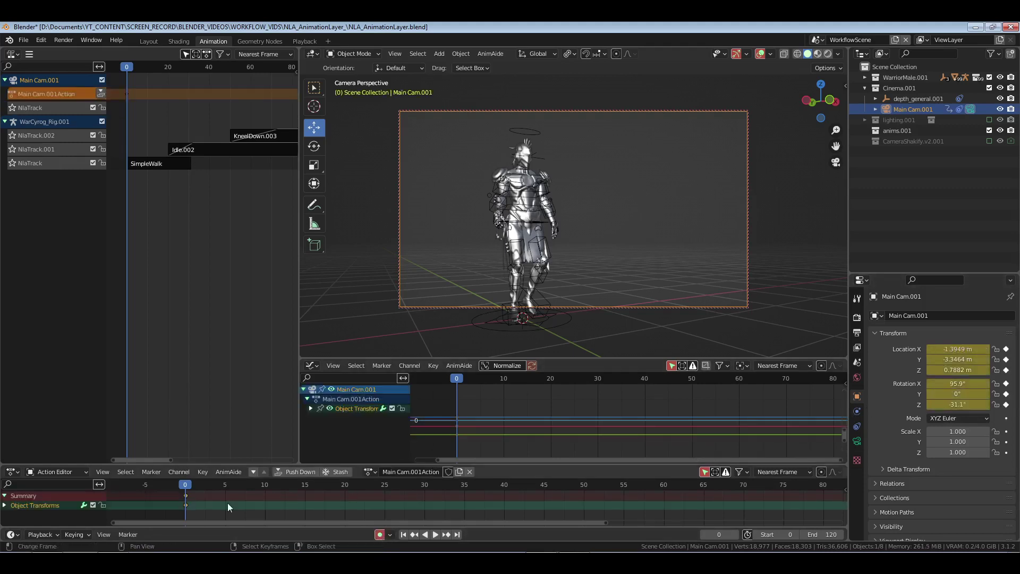
Step: Keyframe Main Cam.001's location and rotation at frame 50, with Location Y set to -4.1164 m
{"action": "key", "text": "space"}
{"action": "left_click_drag", "start_coordinate": [385, 501], "coordinate": [581, 500]}
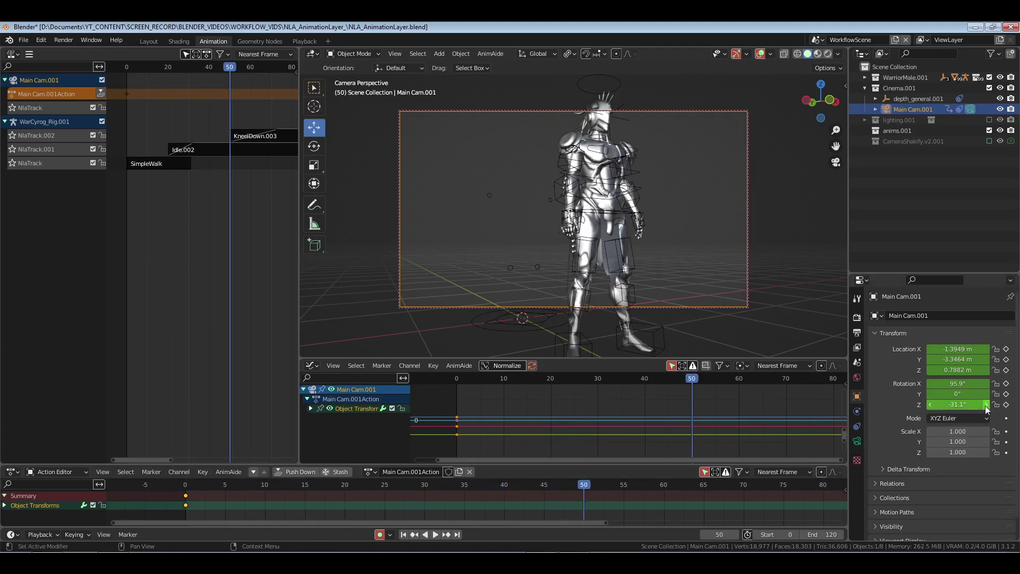
{"action": "key", "text": "i"}
{"action": "key", "text": "i"}
{"action": "left_click_drag", "start_coordinate": [956, 358], "coordinate": [916, 359]}
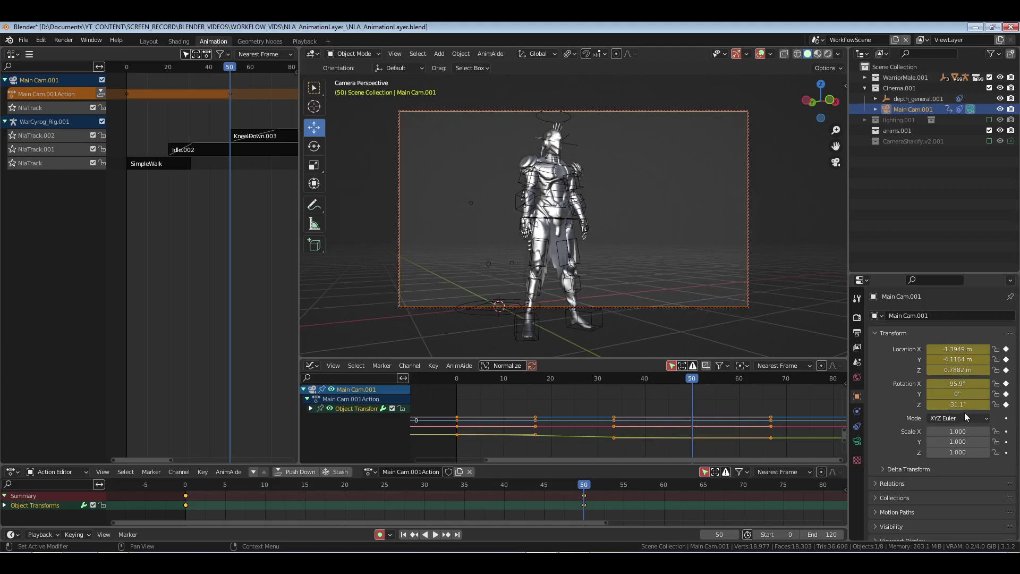
Step: Set Main Cam.001's Rotation Z to -35.2° at frame 50 and change the handle type of the camera keyframes
{"action": "left_click_drag", "start_coordinate": [965, 407], "coordinate": [944, 406]}
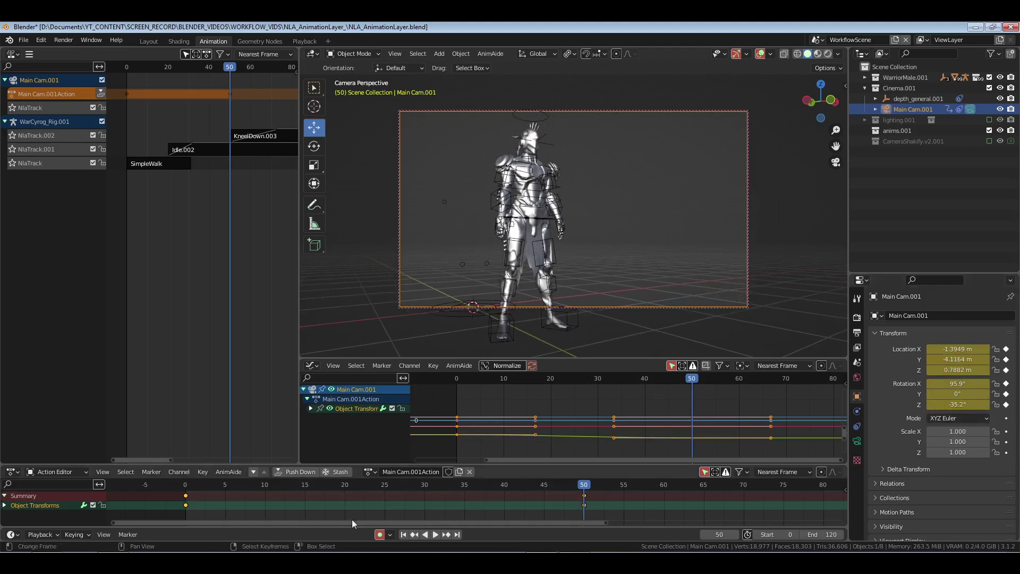
{"action": "key", "text": "v"}
{"action": "left_click", "coordinate": [327, 512]}
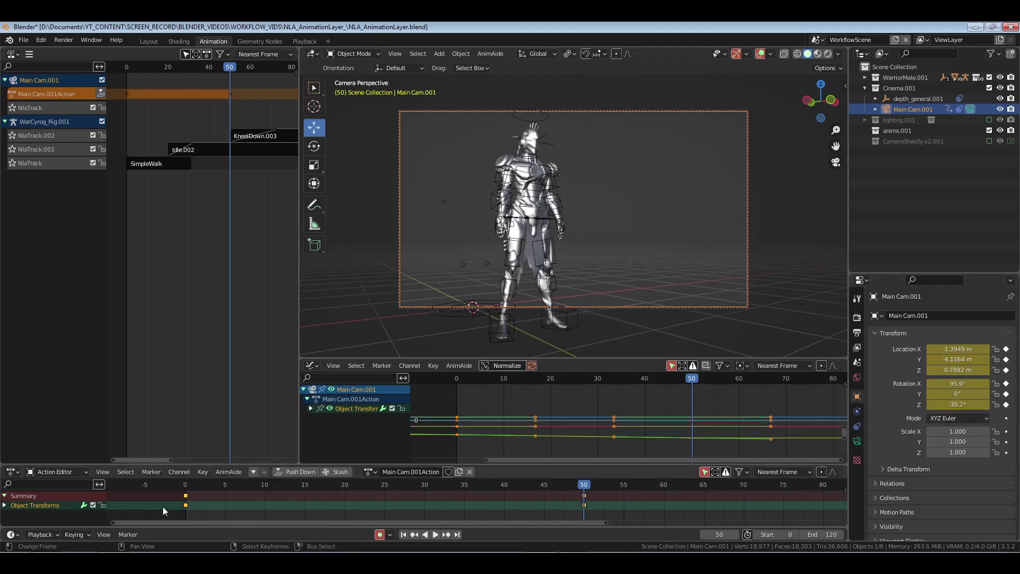
Step: Return to frame 0, preview the camera move and save the file
{"action": "key", "text": "shift+Left"}
{"action": "key", "text": "space"}
{"action": "key", "text": "Escape"}
{"action": "key", "text": "ctrl+s"}
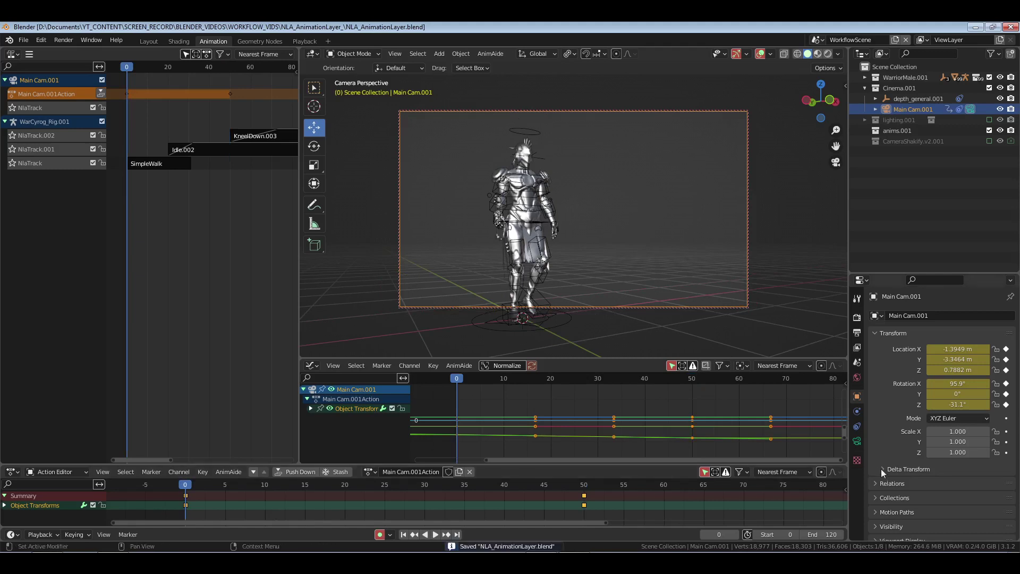
Step: Add a Camera Shakify shake of type The Closeup with 0.2 influence to Main Cam.001, and save the file
{"action": "left_click", "coordinate": [857, 440]}
{"action": "scroll", "coordinate": [959, 495], "scroll_direction": "down", "scroll_amount": 5}
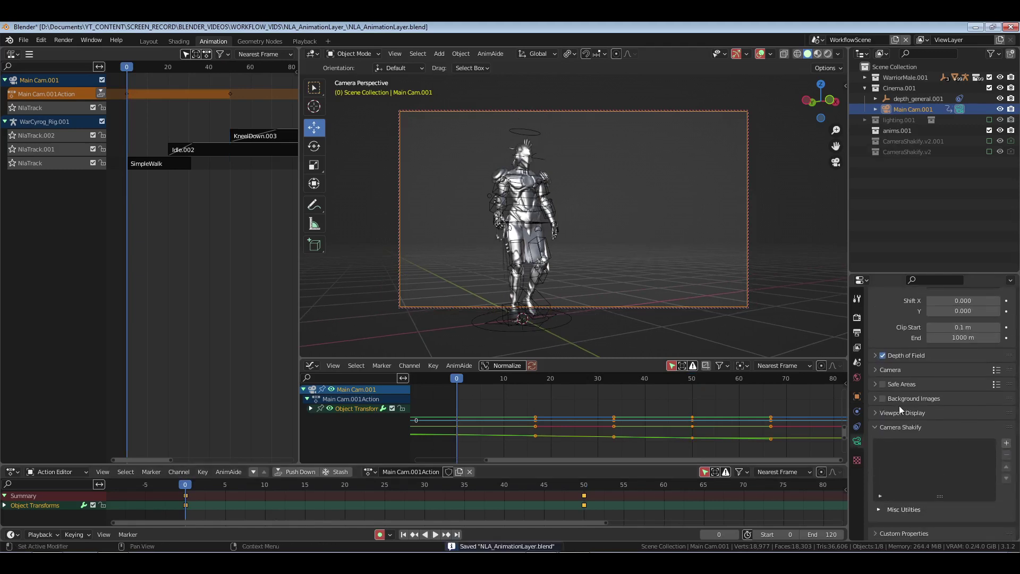
{"action": "left_click", "coordinate": [1006, 446]}
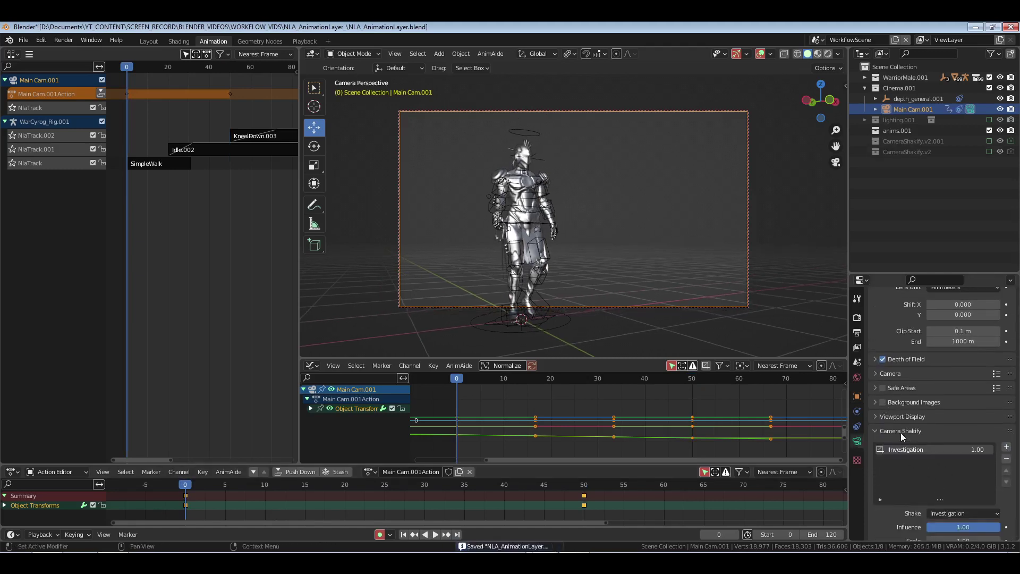
{"action": "left_click", "coordinate": [964, 513]}
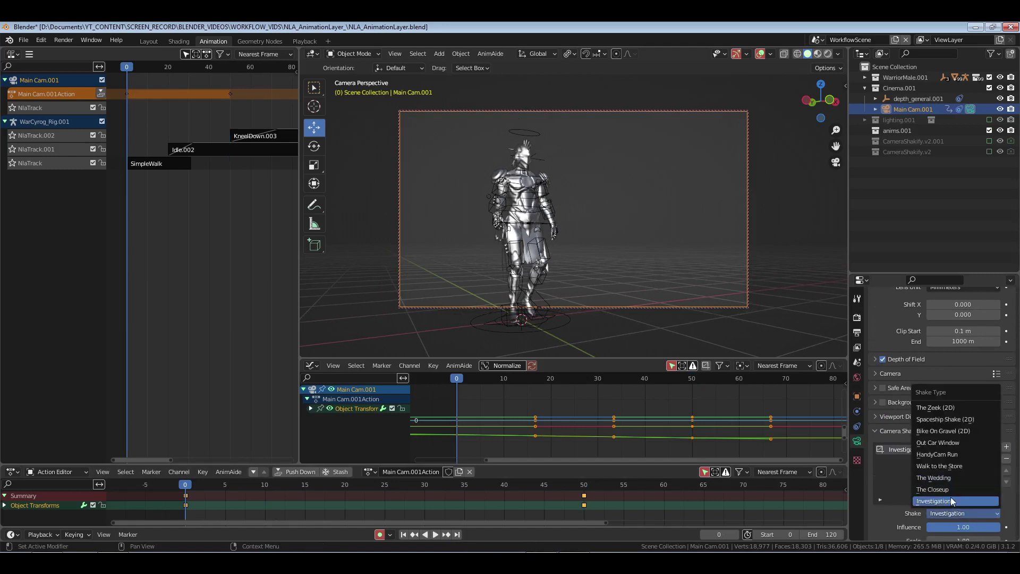
{"action": "left_click", "coordinate": [930, 489]}
{"action": "left_click", "coordinate": [961, 527]}
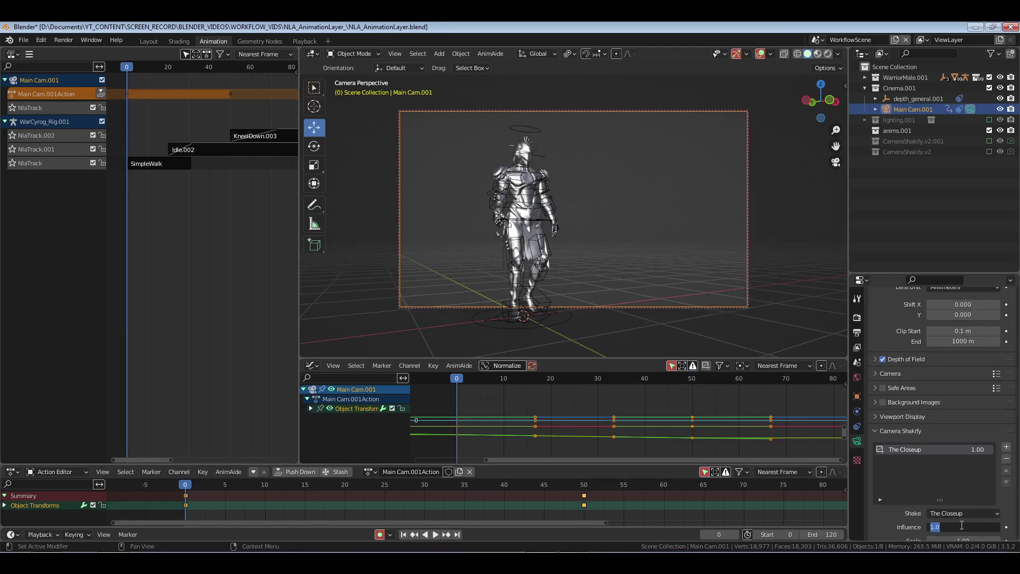
{"action": "type", "text": "0.2"}
{"action": "key", "text": "Return"}
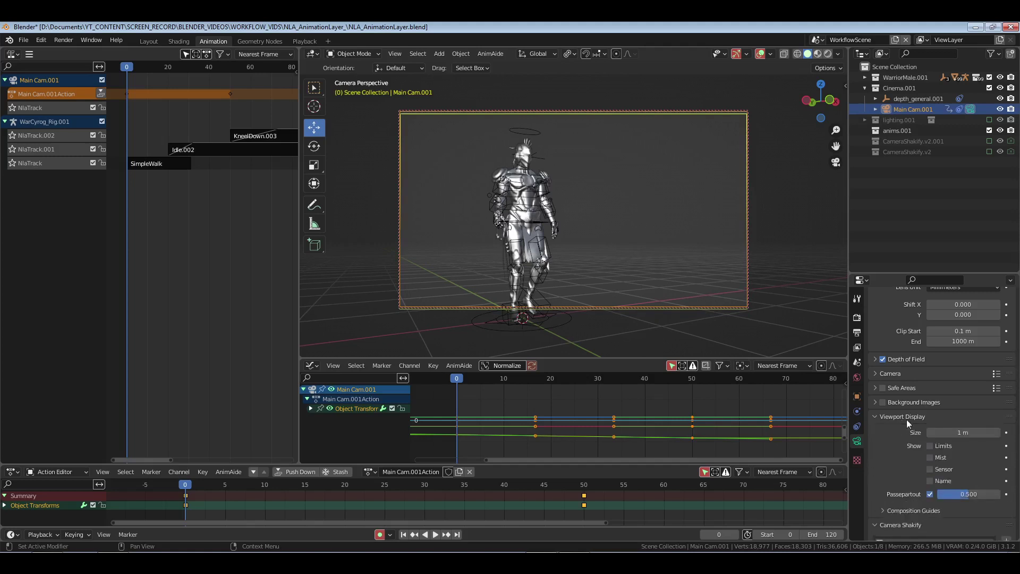
{"action": "left_click", "coordinate": [907, 429]}
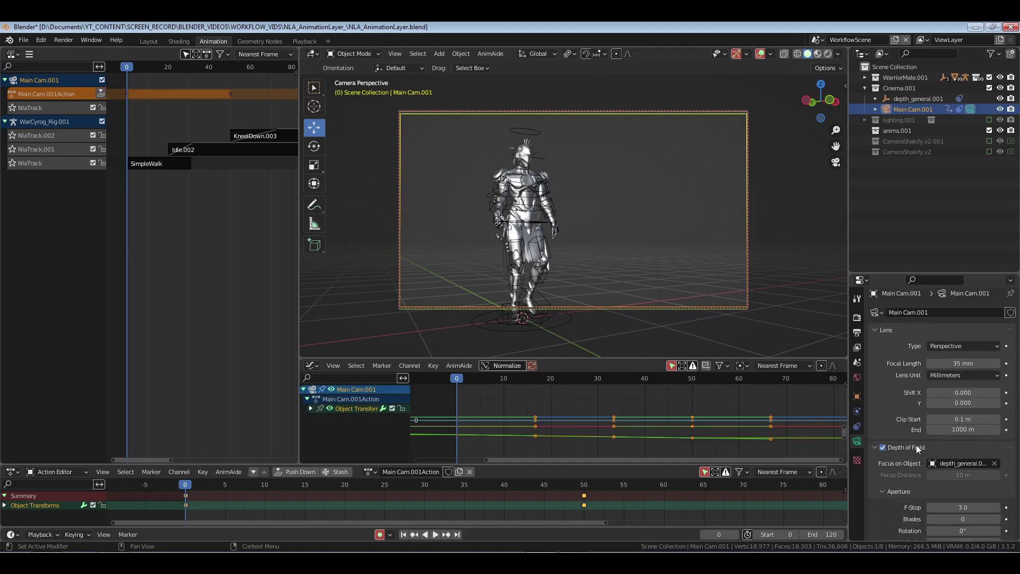
{"action": "key", "text": "ctrl+s"}
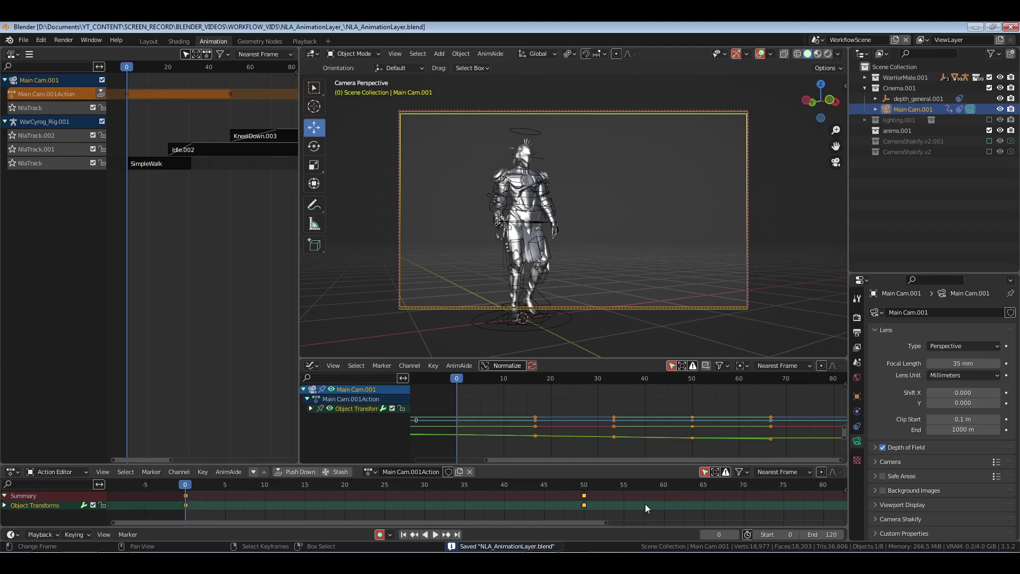
Step: Play the animation through the camera and stop at frame 105, where the warrior has knelt down
{"action": "key", "text": "space"}
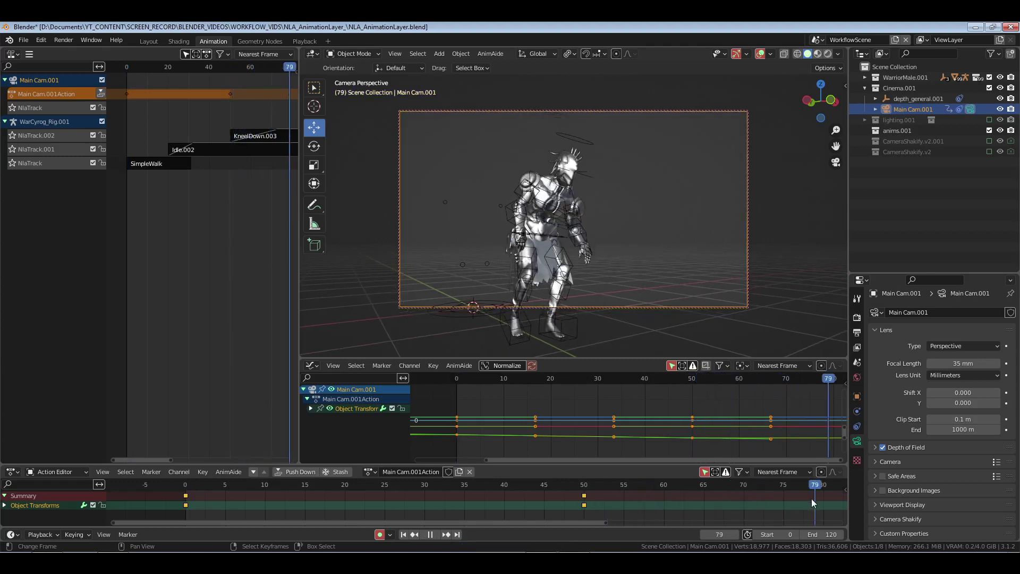
{"action": "key", "text": "space"}
{"action": "middle_click_drag", "start_coordinate": [557, 498], "coordinate": [576, 507]}
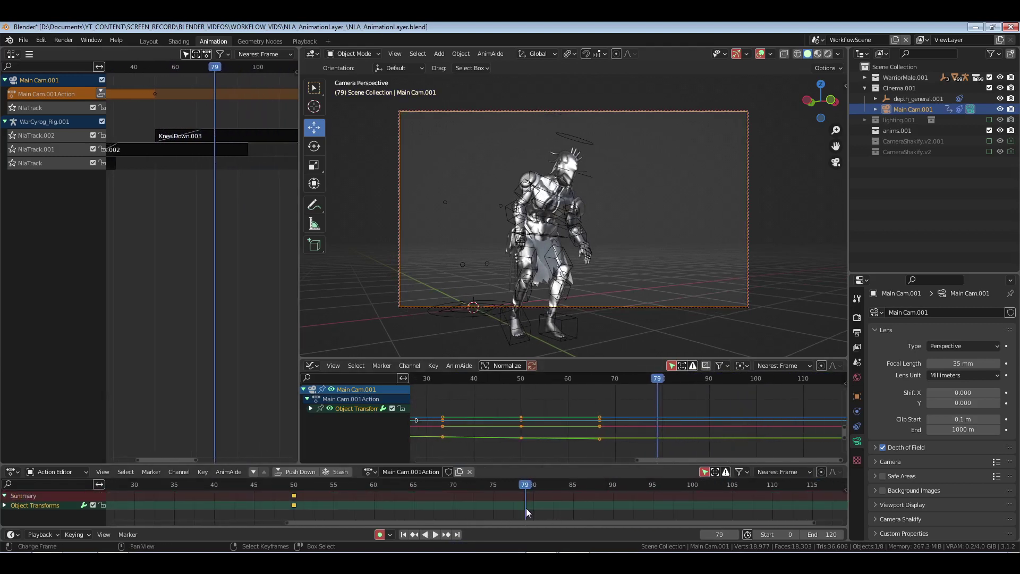
{"action": "key", "text": "space"}
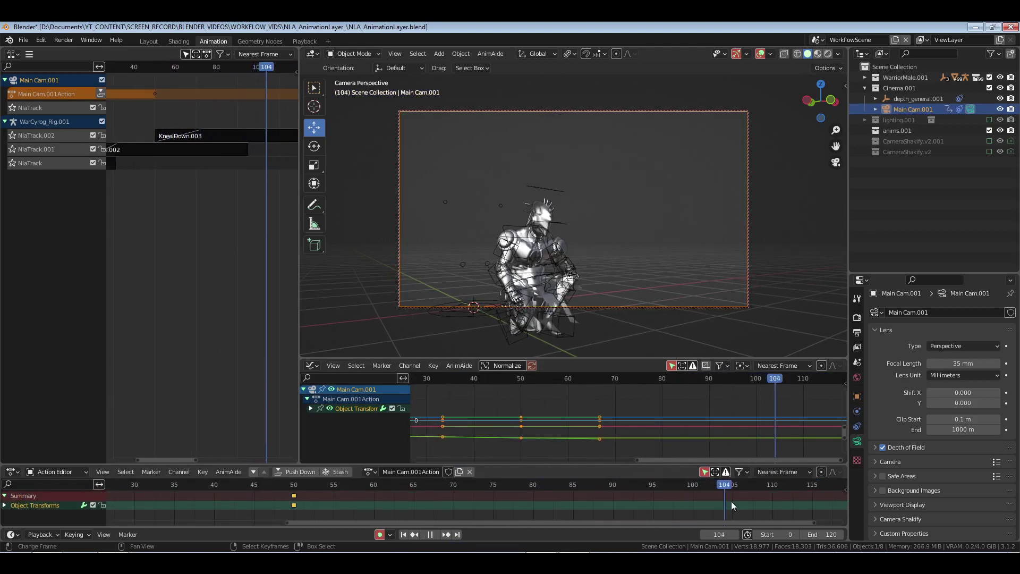
{"action": "key", "text": "space"}
Step: Keyframe Main Cam.001 at frame 105 with Location Z 0.6582 m and Rotation X 91.2°
{"action": "left_click", "coordinate": [857, 396]}
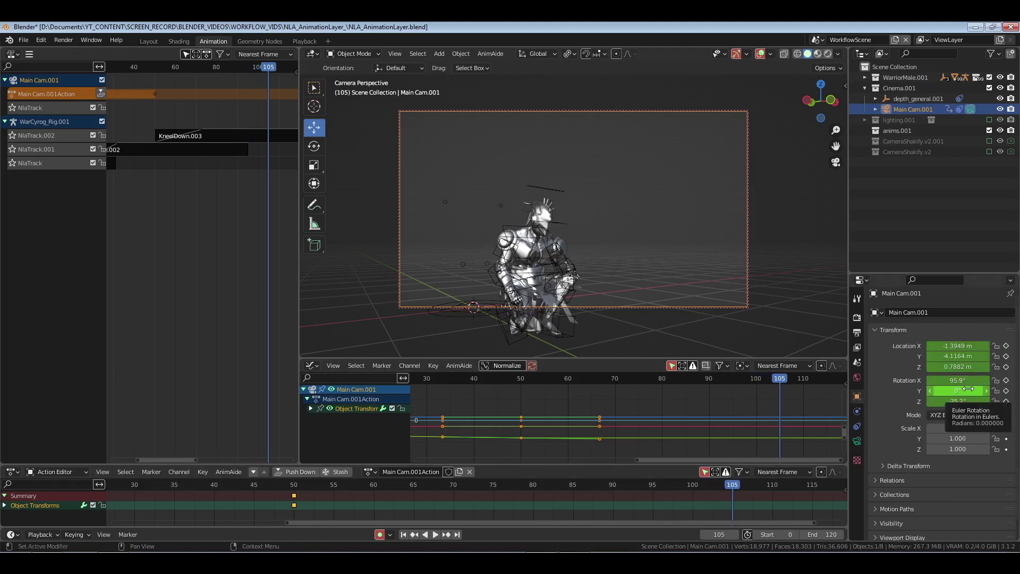
{"action": "key", "text": "i"}
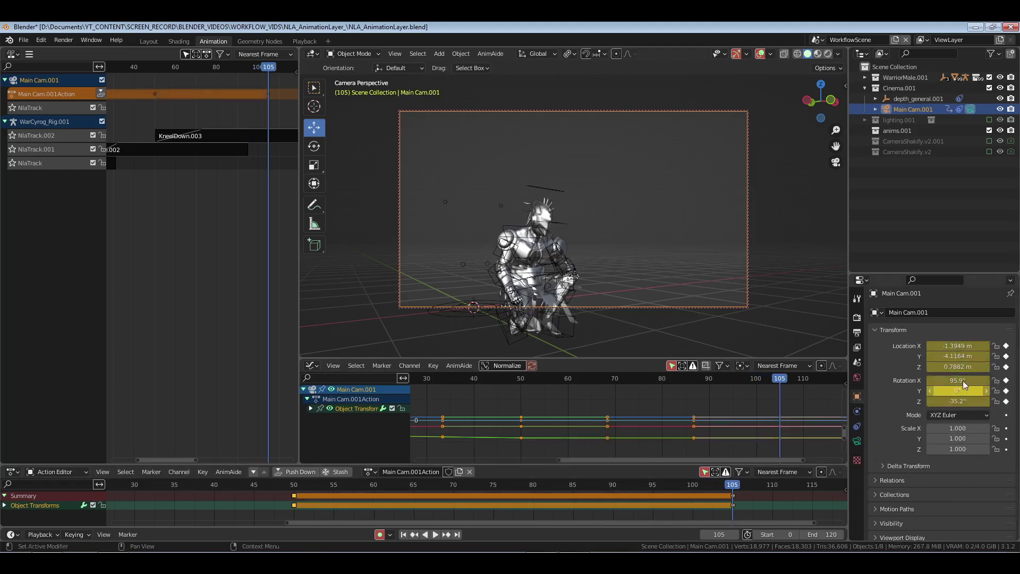
{"action": "mouse_move", "coordinate": [957, 366]}
{"action": "left_mouse_down"}
{"action": "mouse_move", "coordinate": [948, 366]}
{"action": "mouse_move", "coordinate": [957, 382]}
{"action": "mouse_move", "coordinate": [940, 383]}
{"action": "mouse_move", "coordinate": [972, 367]}
{"action": "left_mouse_up"}
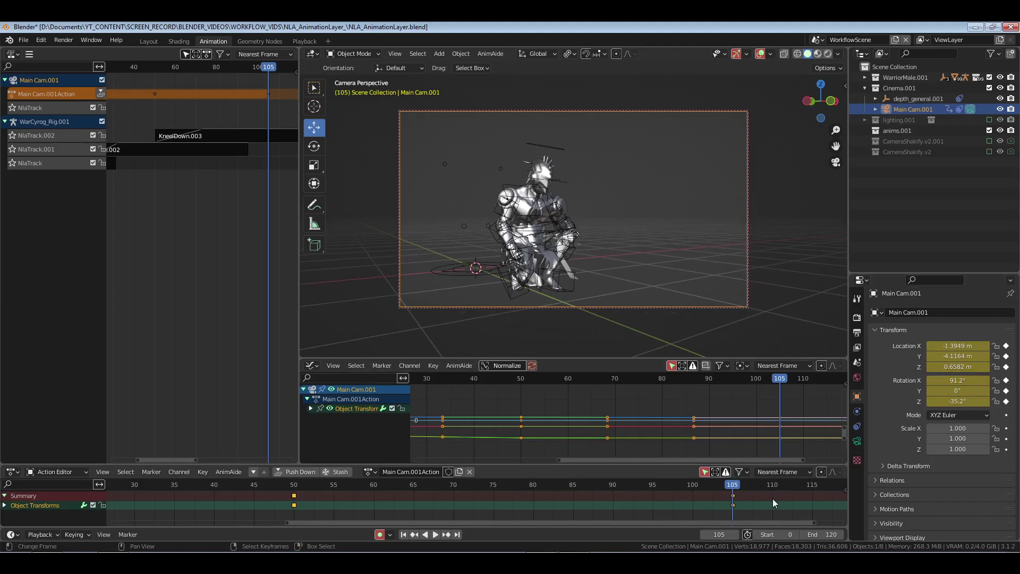
Step: Try moving the camera's frame 105 keyframe to frame 120, and undo the move
{"action": "middle_click_drag", "start_coordinate": [772, 498], "coordinate": [675, 499]}
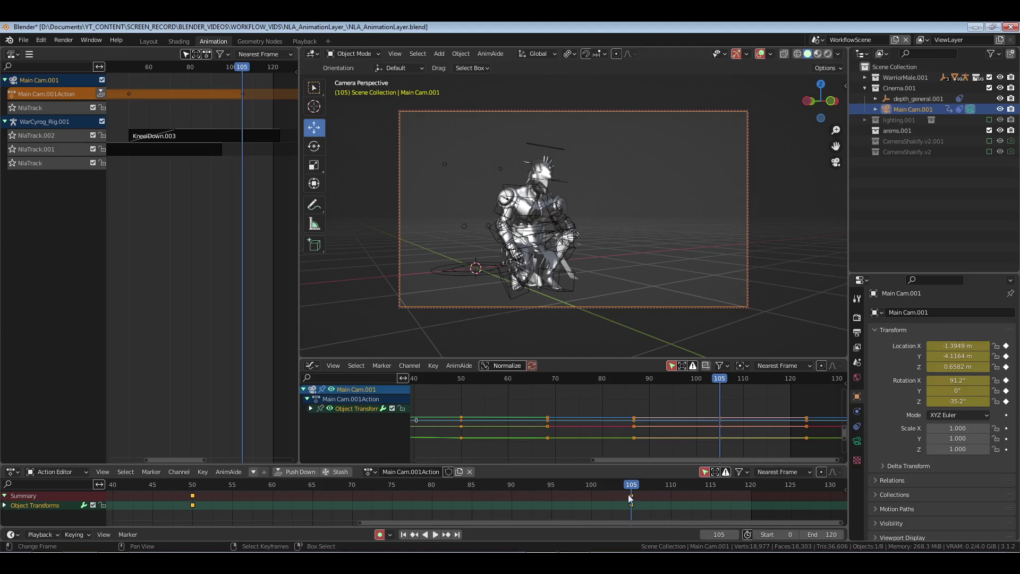
{"action": "right_click_drag", "start_coordinate": [614, 490], "coordinate": [729, 531]}
{"action": "key", "text": "shift+s"}
{"action": "left_click", "coordinate": [693, 508]}
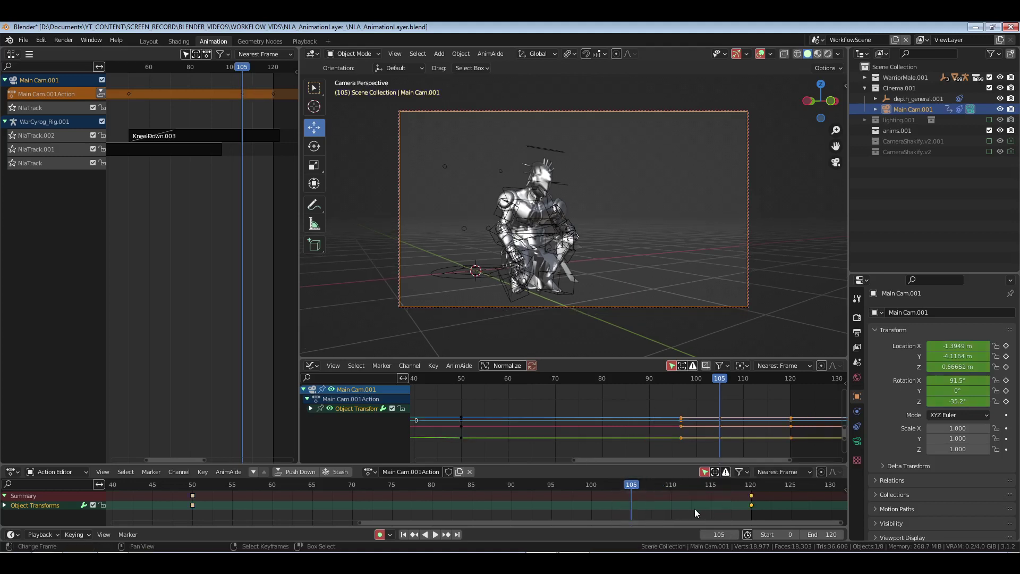
{"action": "key", "text": "ctrl+z"}
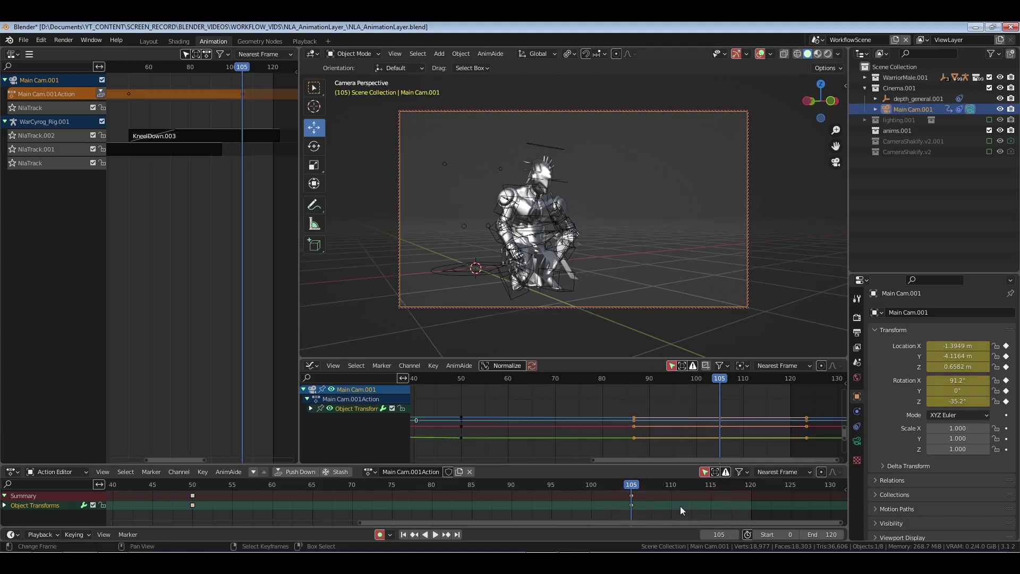
{"action": "key", "text": "shift+s"}
{"action": "key", "text": "Escape"}
Step: Duplicate the camera's frame 105 keyframe to frame 120 to hold the final framing
{"action": "key", "text": "shift+d"}
{"action": "left_click", "coordinate": [797, 513]}
{"action": "key", "text": "a"}
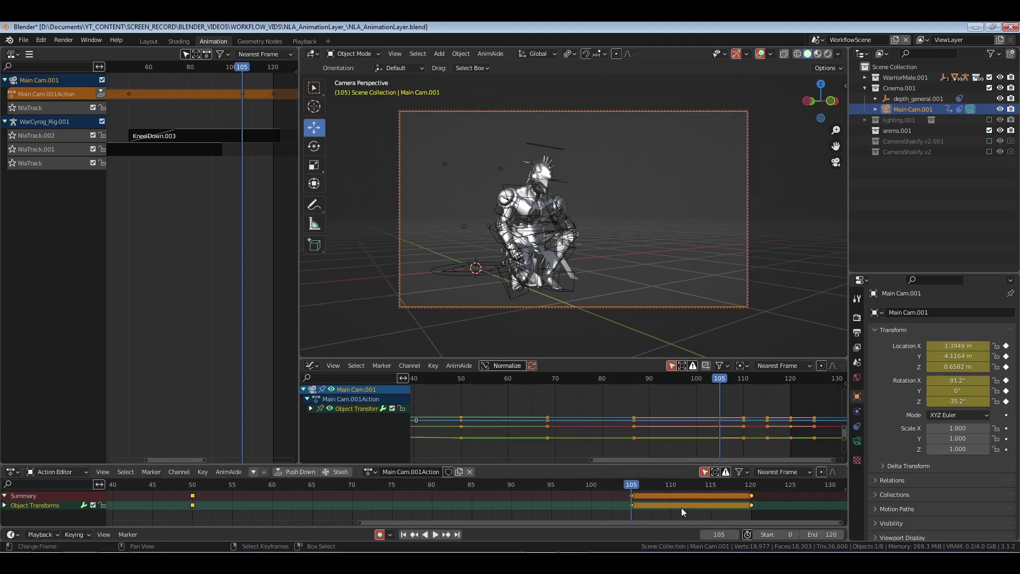
Step: Set the easing type of the camera keyframes from frame 50 onward to Ease Out
{"action": "scroll", "coordinate": [563, 508], "scroll_direction": "down", "scroll_amount": 6}
{"action": "middle_click_drag", "start_coordinate": [565, 509], "coordinate": [791, 511]}
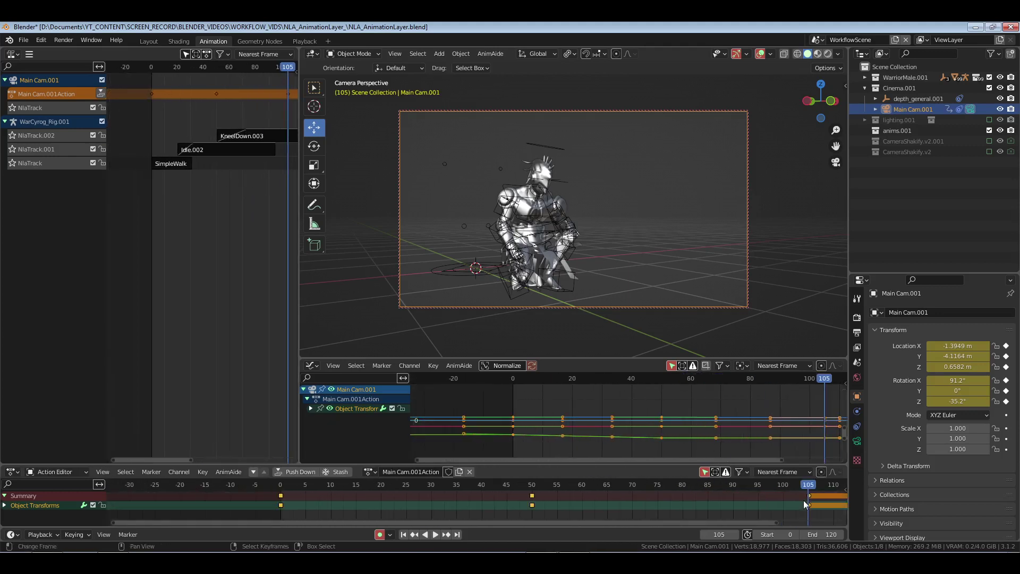
{"action": "left_click_drag", "start_coordinate": [806, 503], "coordinate": [483, 519]}
{"action": "key", "text": "ctrl+e"}
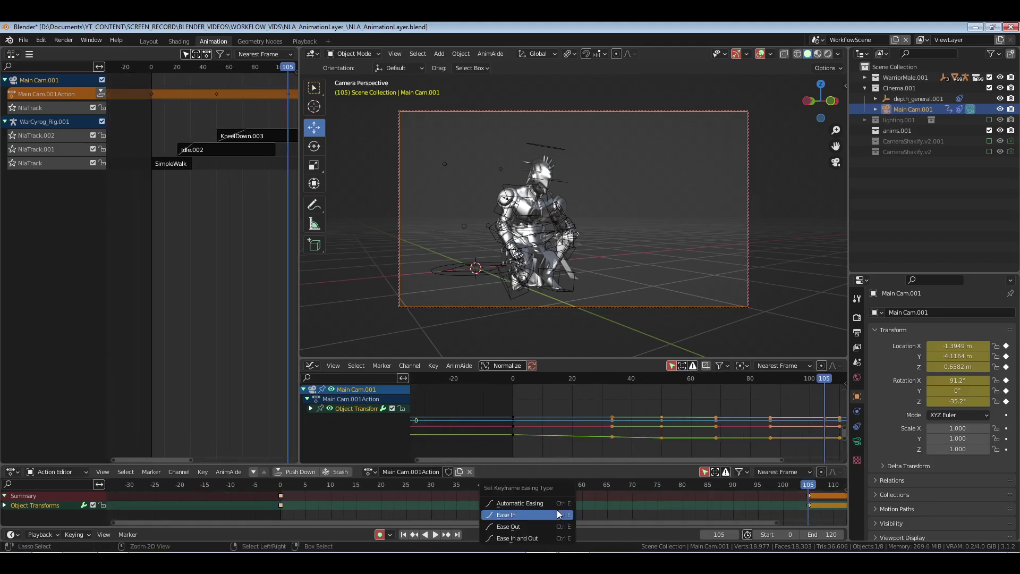
{"action": "left_click", "coordinate": [537, 525]}
Step: Return to frame 0, push Main Cam.001Action down to an NLA strip and save the file
{"action": "key", "text": "shift+Left"}
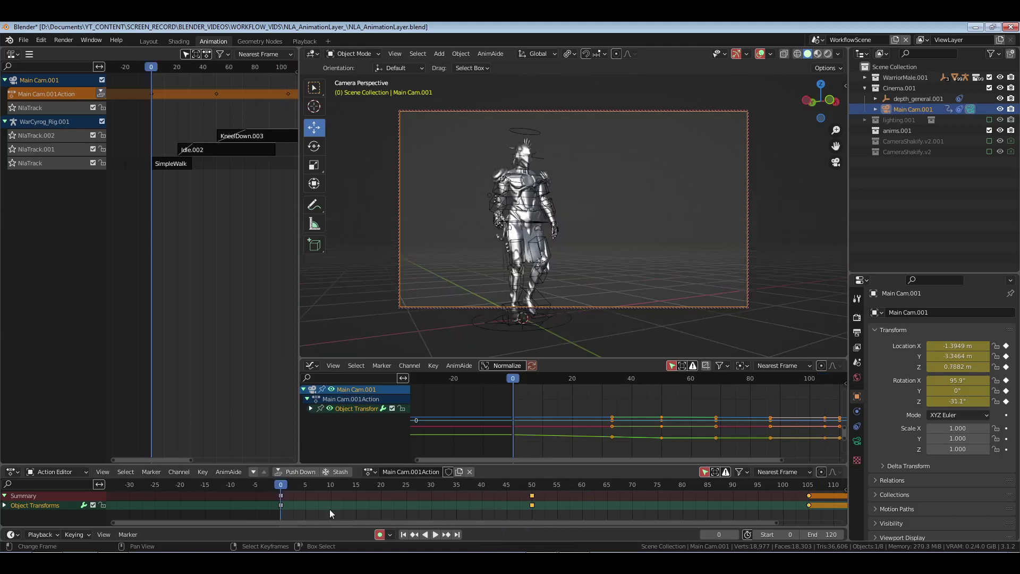
{"action": "left_click", "coordinate": [304, 472]}
{"action": "key", "text": "ctrl+s"}
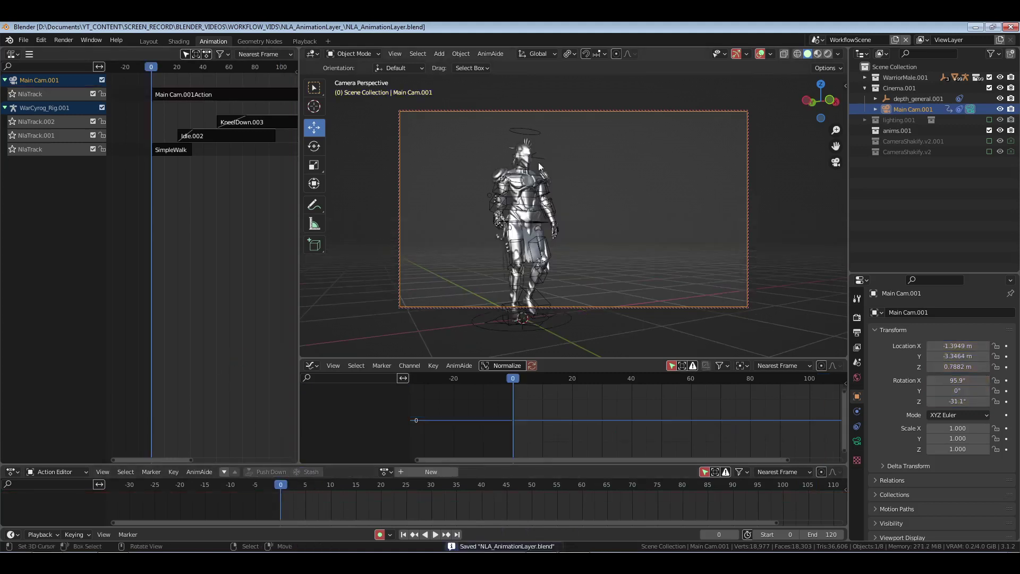
Step: Play the full animation in the Playback workspace to check the camera framing
{"action": "left_click", "coordinate": [305, 40]}
{"action": "key", "text": "space"}
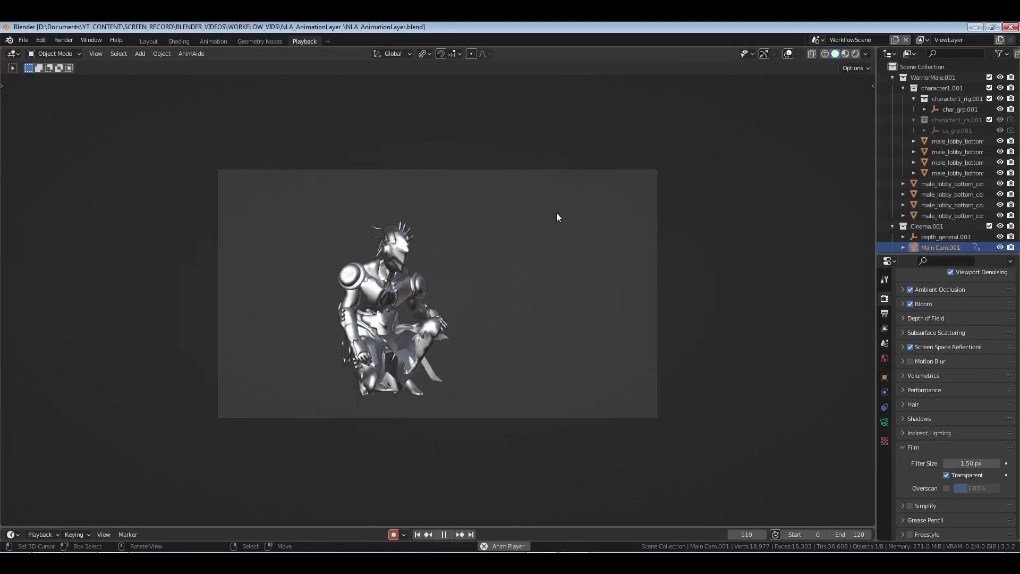
{"action": "key", "text": "space"}
Step: In the Animation workspace, enter tweak mode on the Main Cam.001Action strip and duplicate the frame 50 camera keyframe to frame 60
{"action": "left_click", "coordinate": [213, 41]}
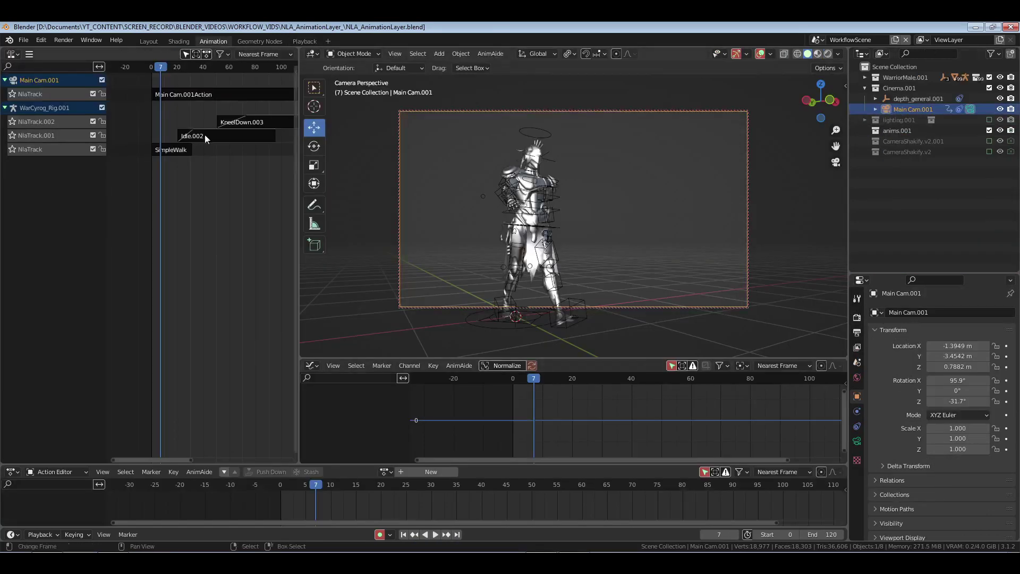
{"action": "key", "text": "Tab"}
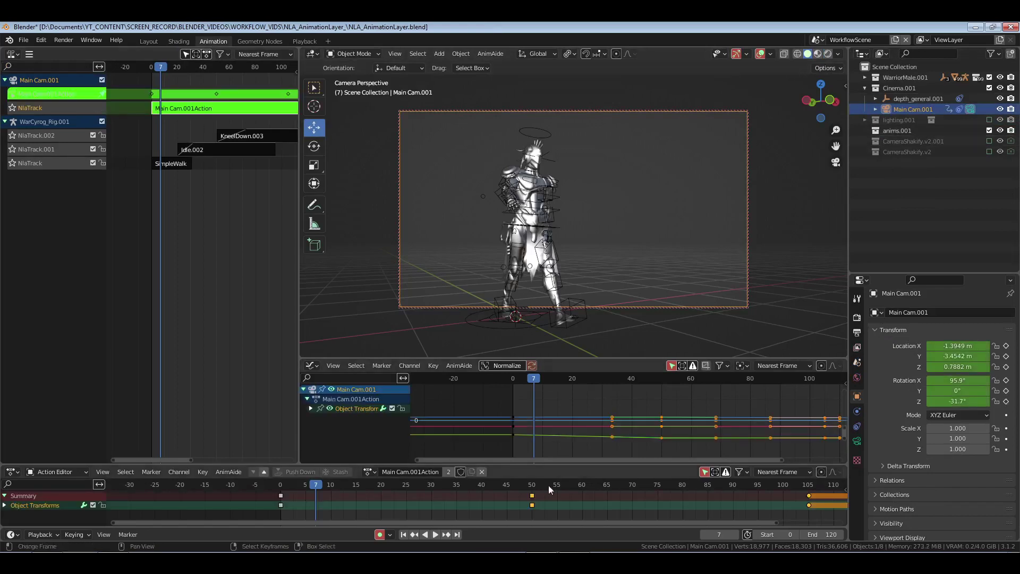
{"action": "key", "text": "b"}
{"action": "left_click_drag", "start_coordinate": [571, 503], "coordinate": [608, 503]}
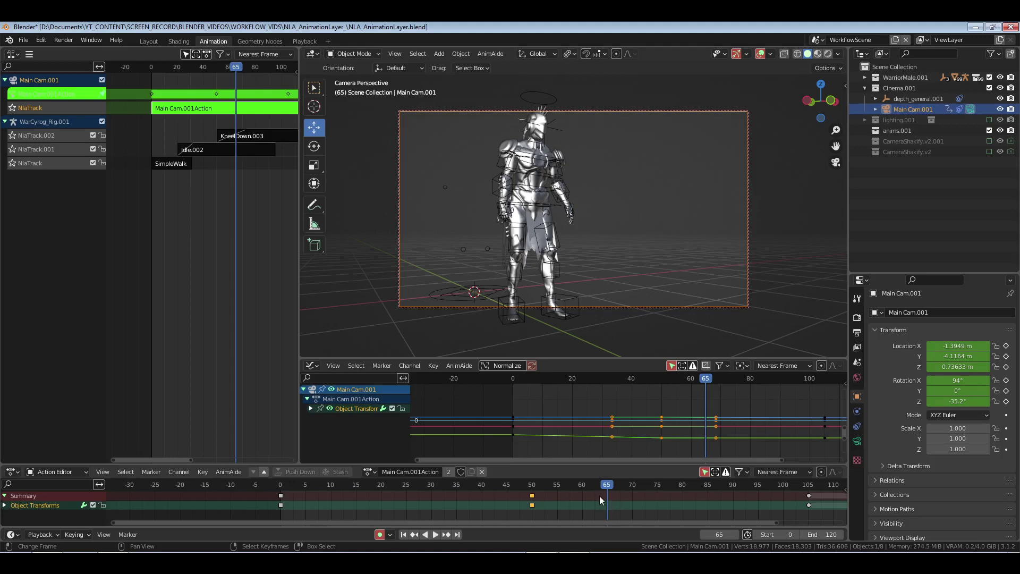
{"action": "key", "text": "shift+d"}
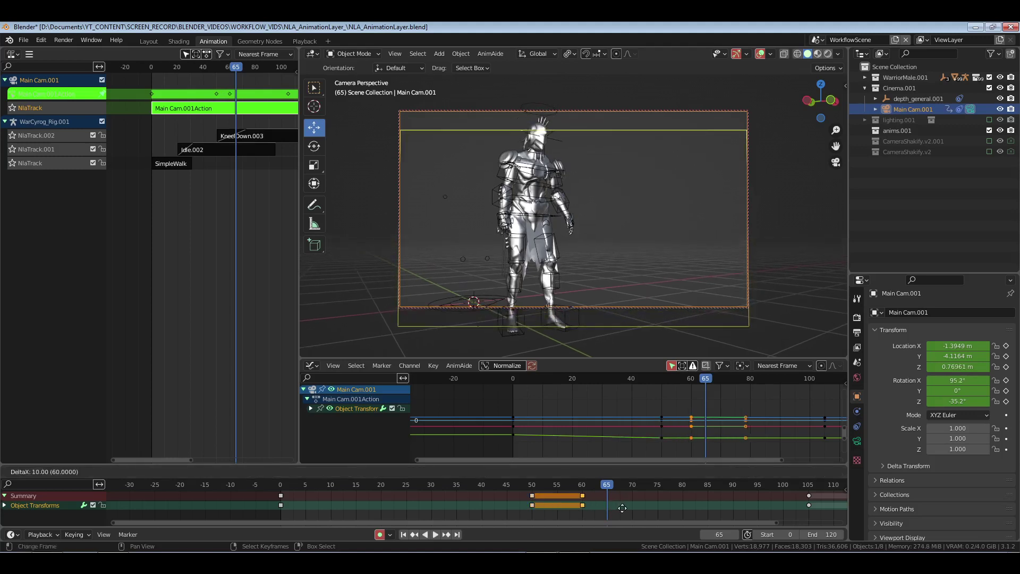
{"action": "left_click", "coordinate": [623, 511]}
Step: Try a Rotation X of 95.7° for Main Cam.001 at frame 60
{"action": "key", "text": "shift+Left"}
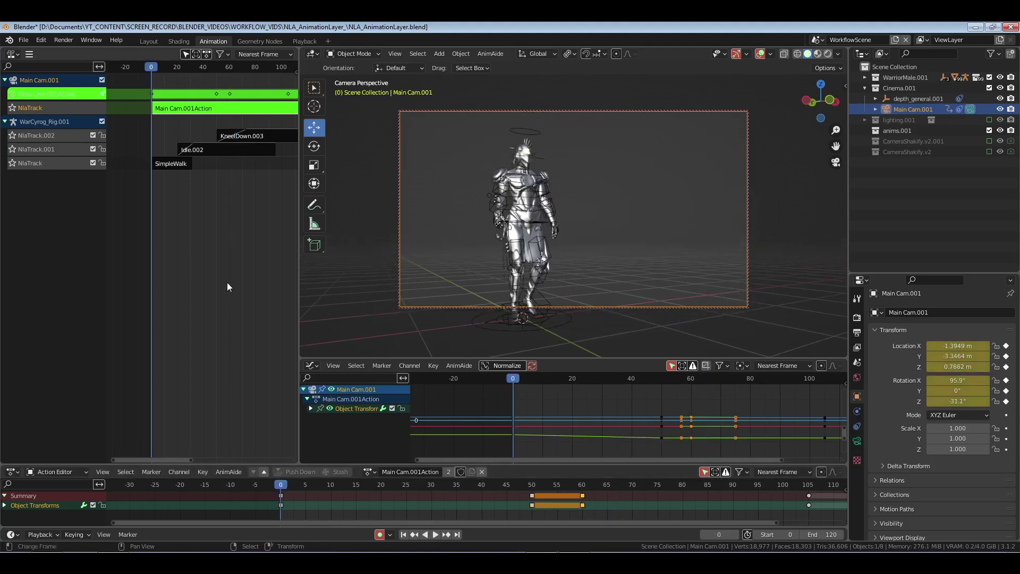
{"action": "left_click", "coordinate": [584, 486]}
{"action": "key", "text": "space"}
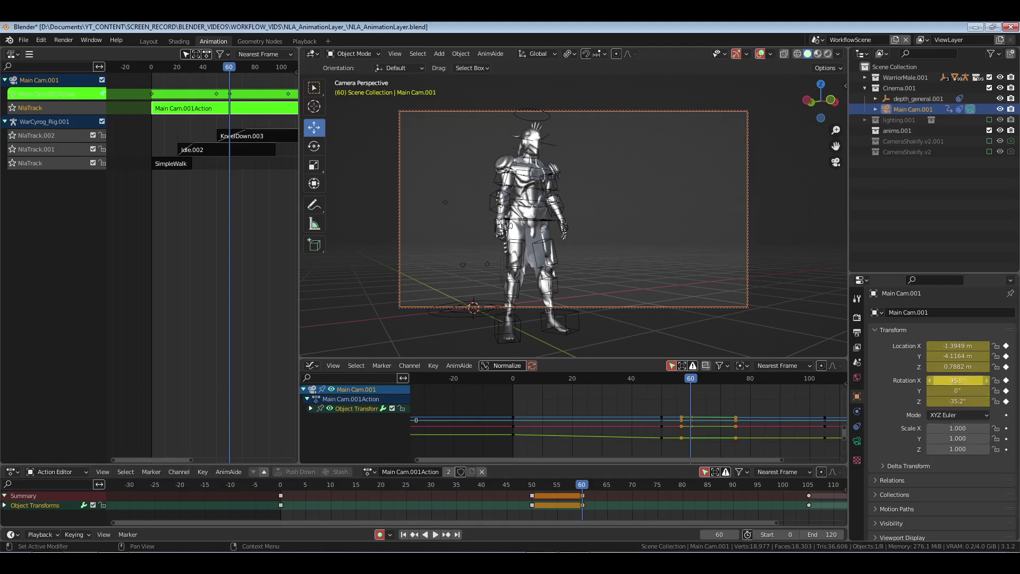
{"action": "left_click", "coordinate": [962, 380]}
{"action": "type", "text": "95.7"}
{"action": "key", "text": "Return"}
{"action": "left_click_drag", "start_coordinate": [963, 380], "coordinate": [958, 401]}
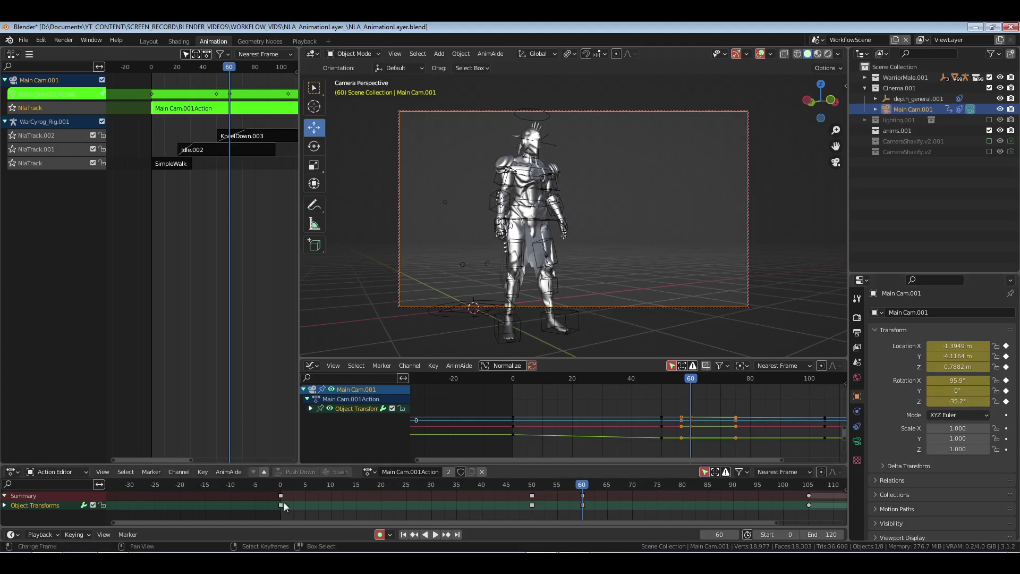
Step: Return to frame 0 and exit tweak mode on the Main Cam.001Action strip
{"action": "left_click", "coordinate": [267, 504]}
{"action": "key", "text": "Tab"}
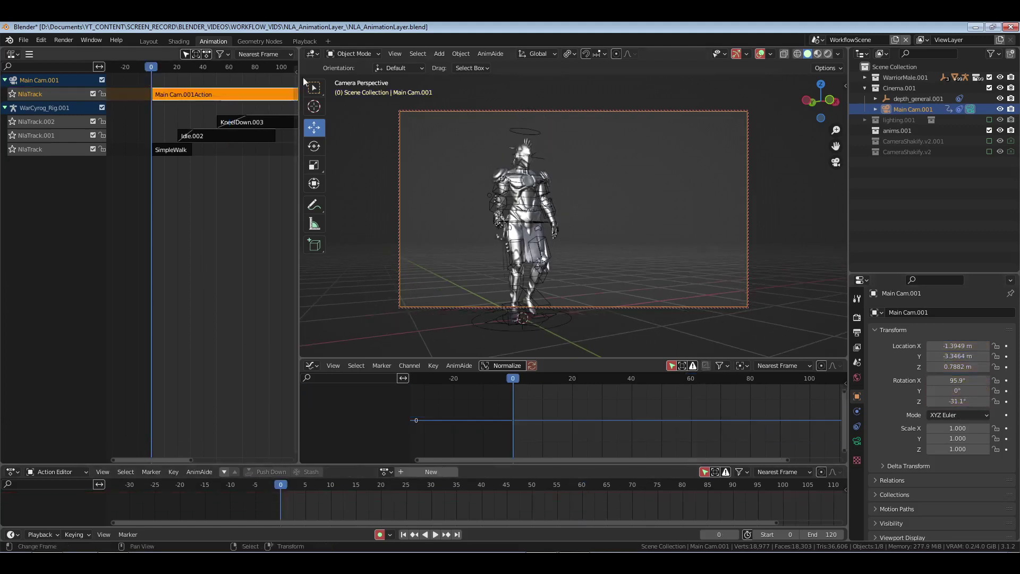
Step: Switch to the Playback workspace, save the file and play the full animation through the camera
{"action": "left_click", "coordinate": [305, 41]}
{"action": "scroll", "coordinate": [547, 289], "scroll_direction": "up", "scroll_amount": 4}
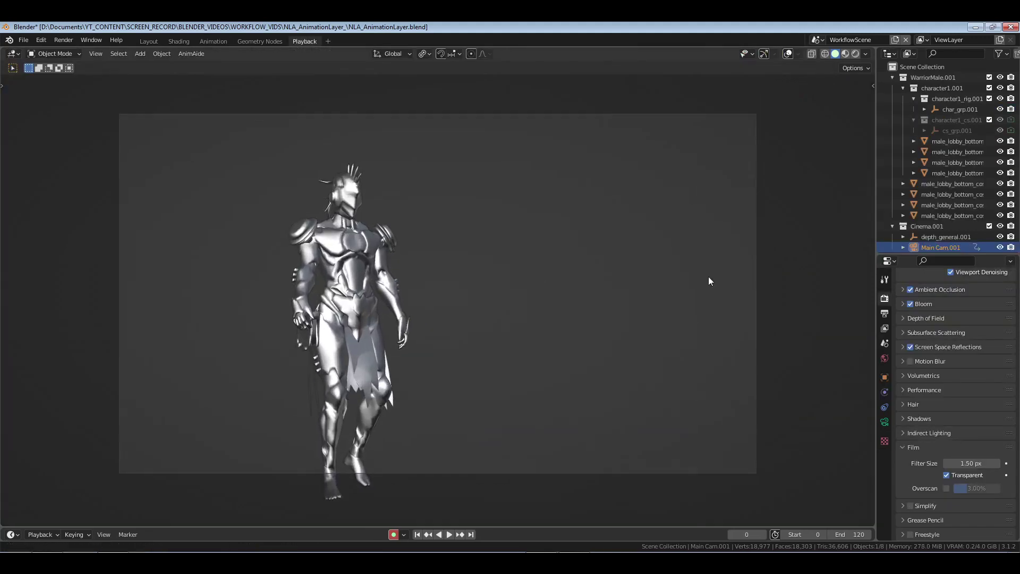
{"action": "left_click", "coordinate": [893, 78]}
{"action": "key", "text": "ctrl+s"}
{"action": "key", "text": "space"}
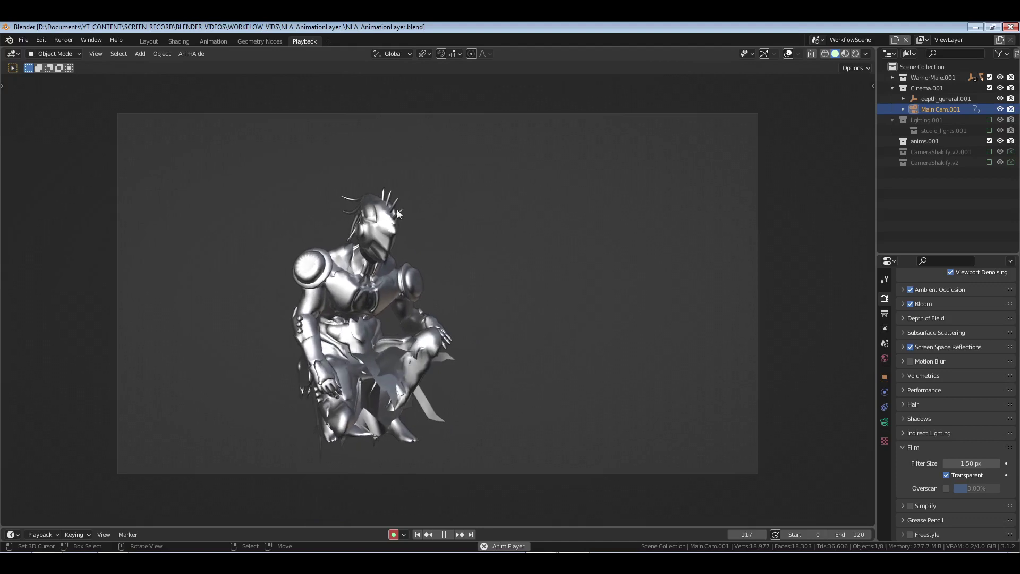
Step: Stop the playback, return to the Animation workspace and save the file
{"action": "key", "text": "space"}
{"action": "left_click", "coordinate": [222, 42]}
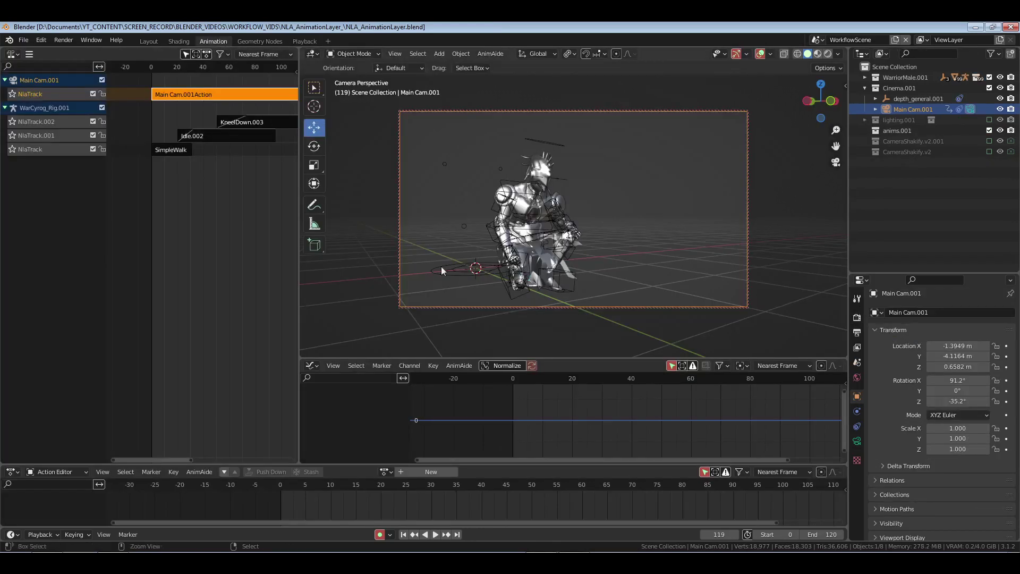
{"action": "key", "text": "ctrl+s"}
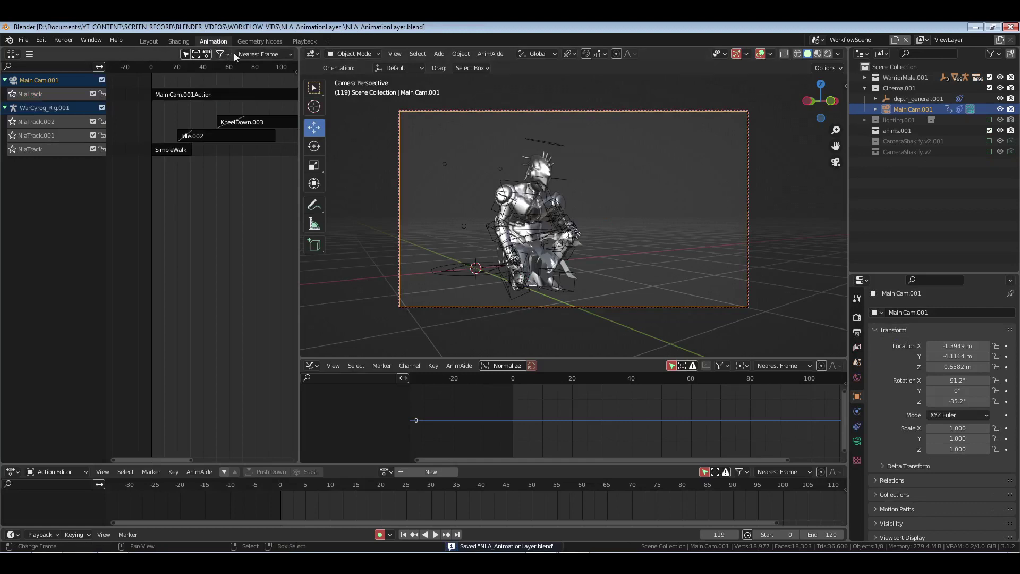
Step: Switch to ExampleScene, open its Playback workspace and save the file
{"action": "left_click", "coordinate": [816, 42]}
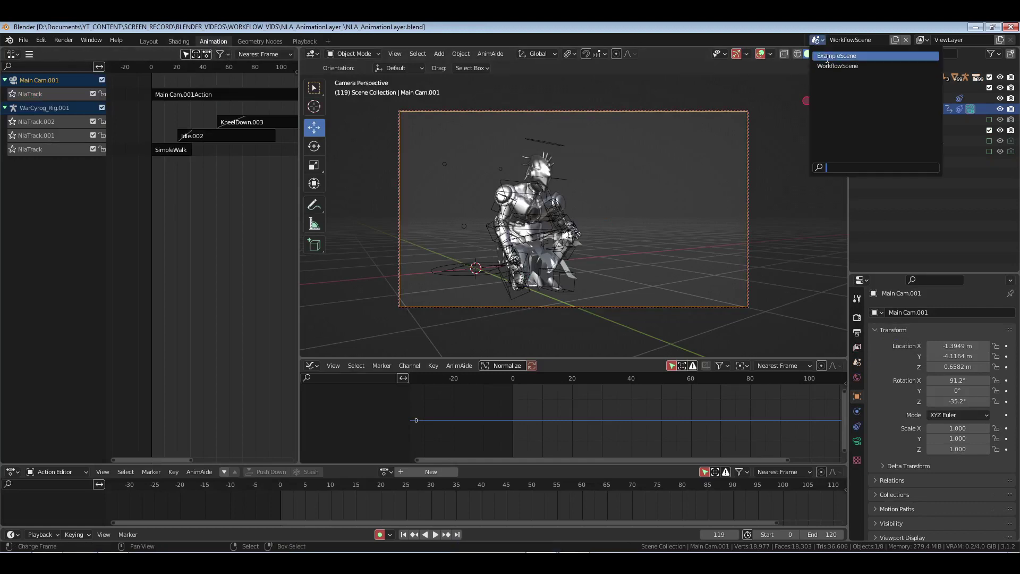
{"action": "left_click", "coordinate": [836, 56]}
{"action": "left_click", "coordinate": [148, 42]}
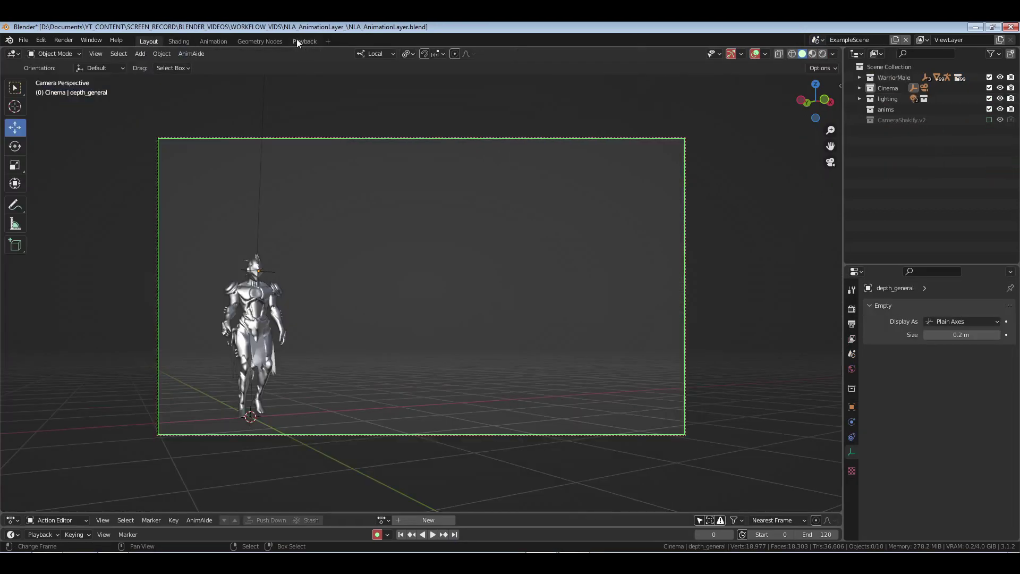
{"action": "left_click", "coordinate": [301, 41]}
{"action": "key", "text": "ctrl+s"}
Step: Play ExampleScene's animation through the camera to review the finished walk, run, idle and kneel sequence
{"action": "key", "text": "space"}
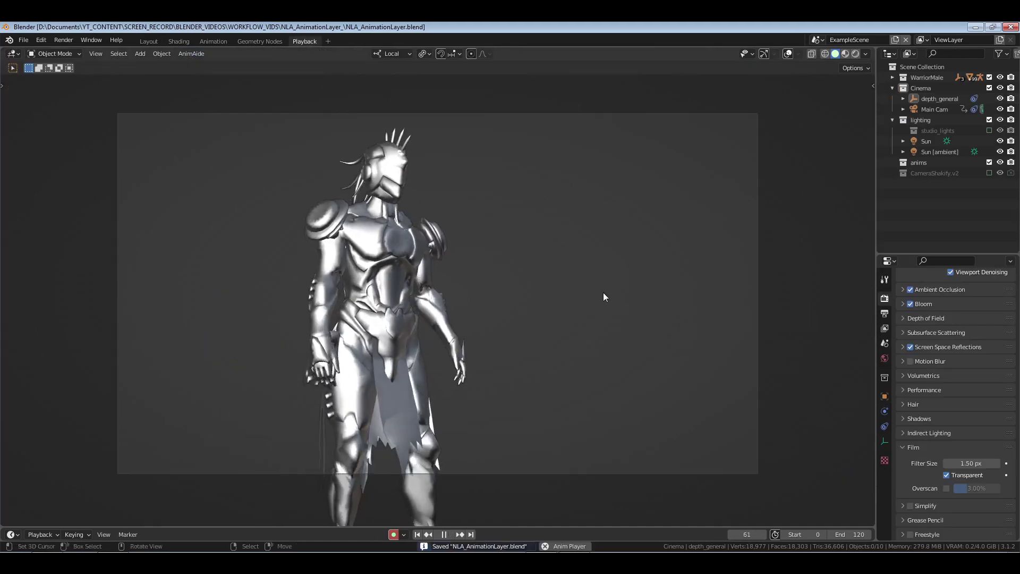
{"action": "key", "text": "space"}
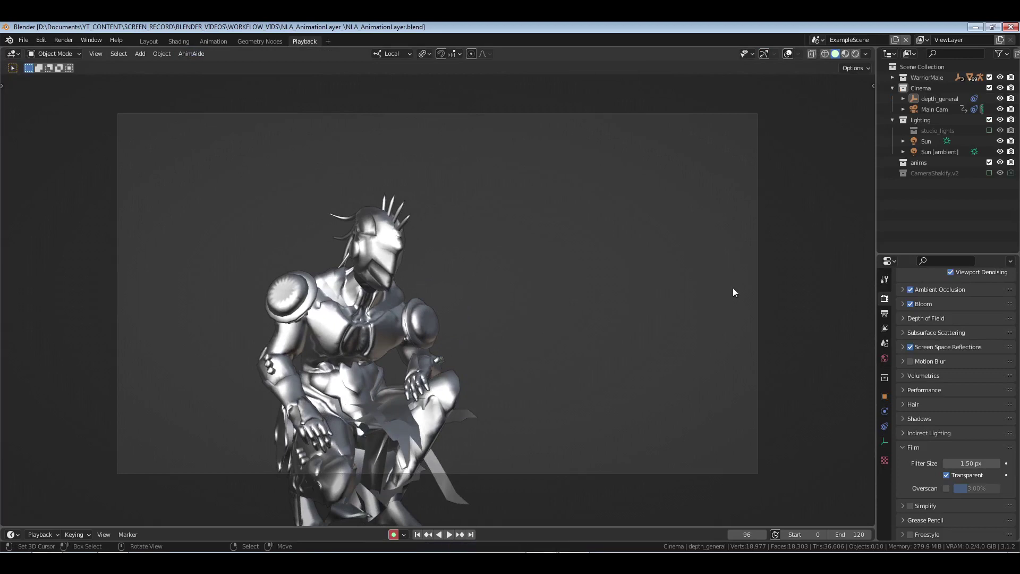
{"action": "key", "text": "space"}
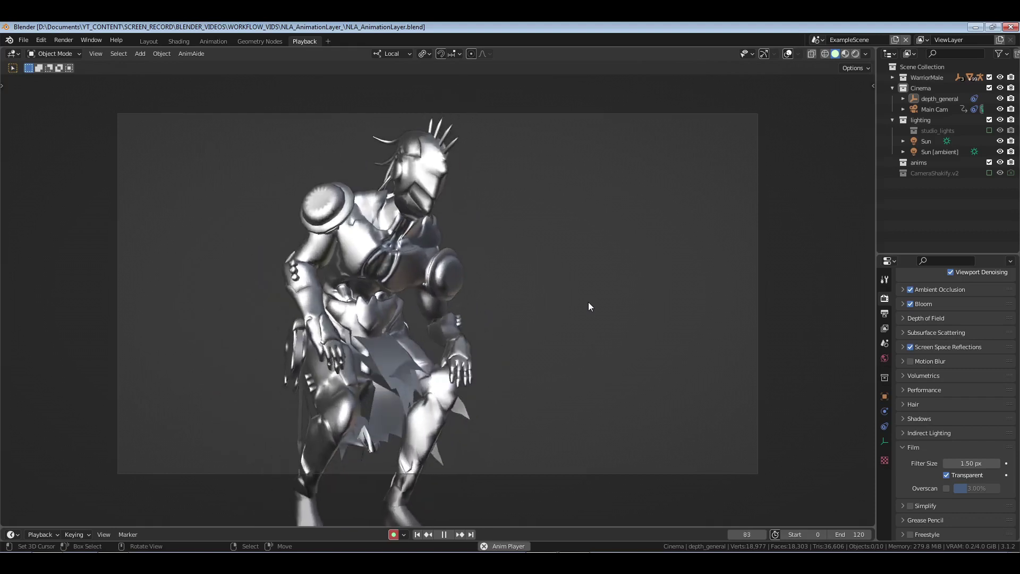
{"action": "key", "text": "space"}
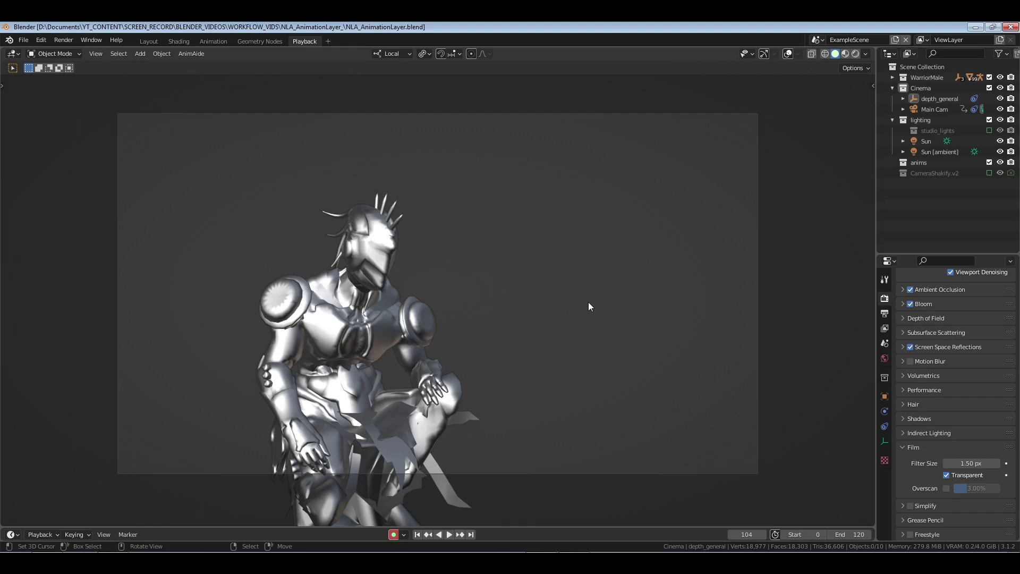
Step: Open the Animation workspace for ExampleScene, select the SimpleWalk strip and return to frame 0
{"action": "left_click", "coordinate": [214, 42]}
{"action": "left_click", "coordinate": [170, 180]}
{"action": "key", "text": "shift+Left"}
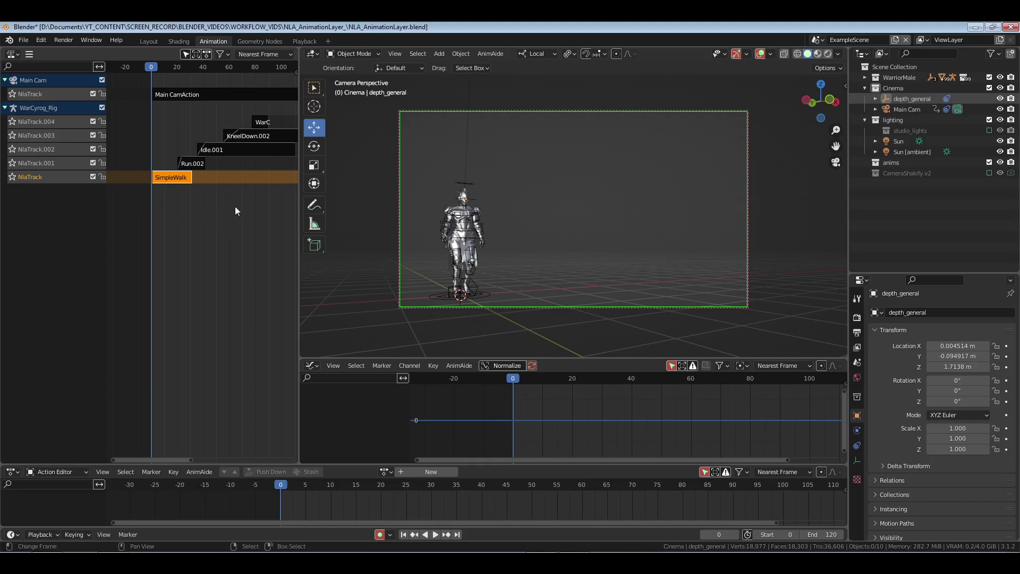
{"action": "left_click", "coordinate": [102, 176]}
{"action": "left_click", "coordinate": [102, 162]}
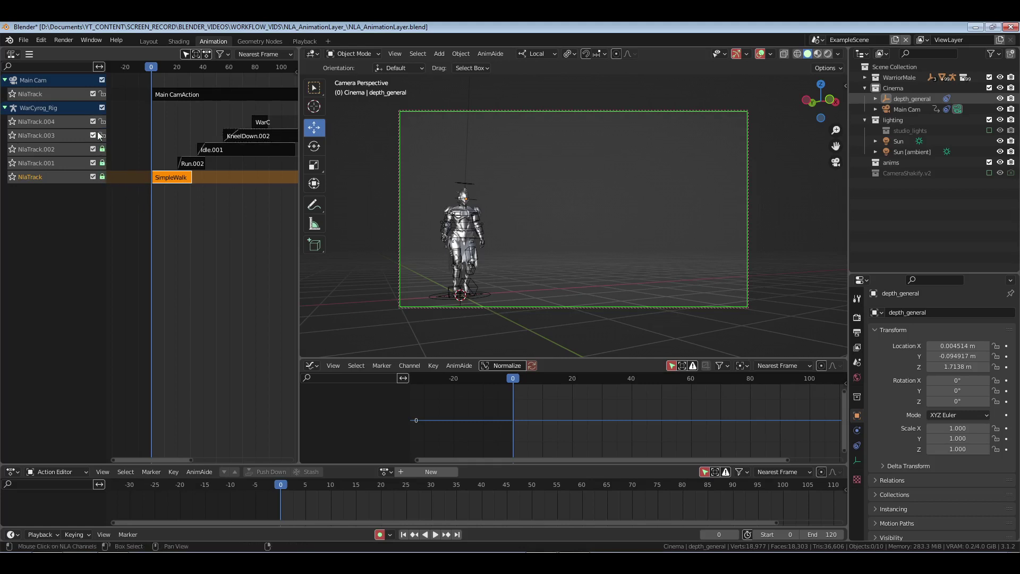
{"action": "left_click_drag", "start_coordinate": [102, 163], "coordinate": [103, 177]}
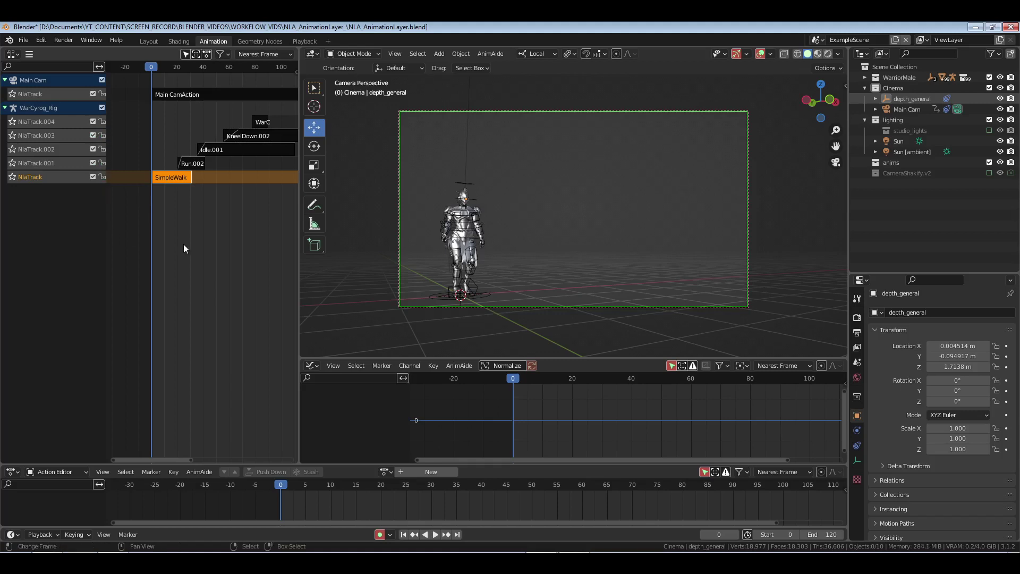
Step: Deselect all NLA strips and save the file
{"action": "left_click_drag", "start_coordinate": [184, 244], "coordinate": [146, 226]}
{"action": "right_click", "coordinate": [196, 240]}
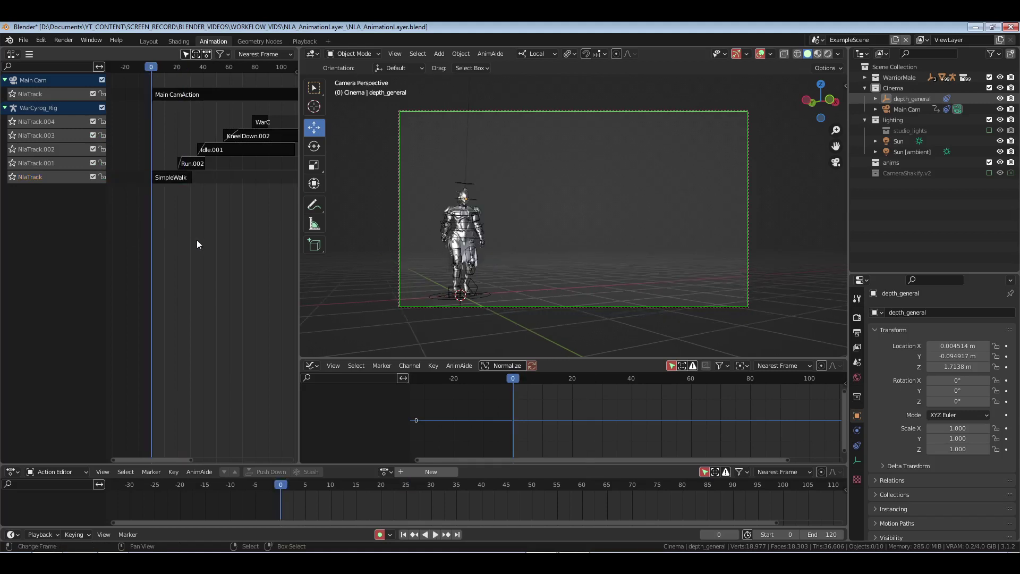
{"action": "key", "text": "ctrl+s"}
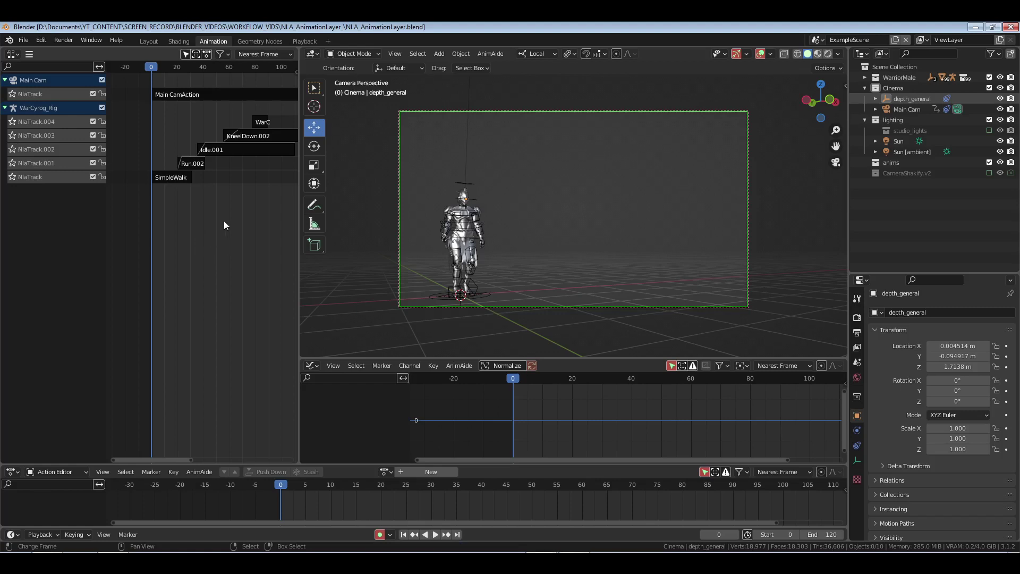
Step: Inspect the strip settings of the short action strip on WarCyrog_Rig's NlaTrack.004, including its blending mode
{"action": "scroll", "coordinate": [247, 224], "scroll_direction": "down", "scroll_amount": 3}
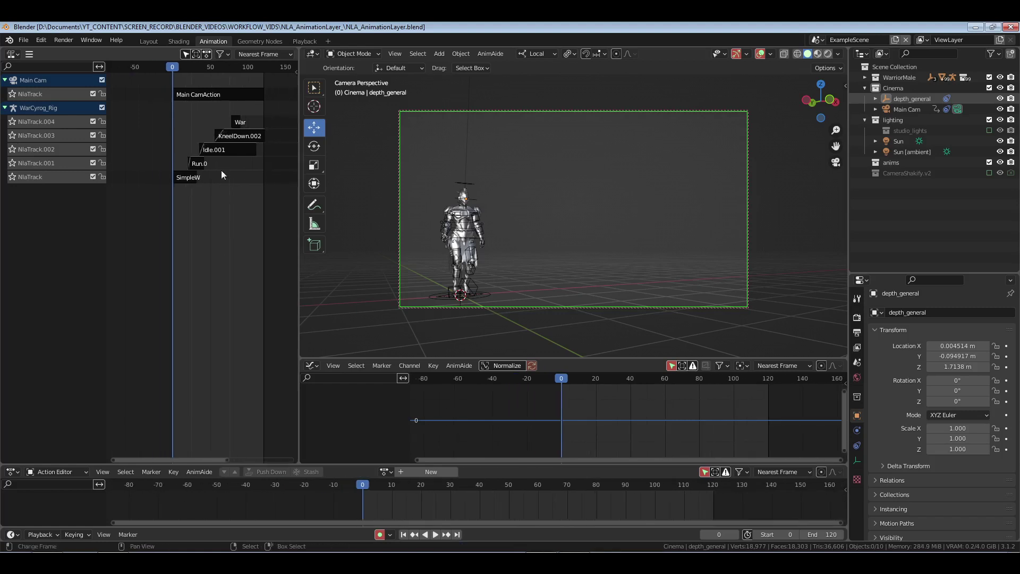
{"action": "left_click", "coordinate": [237, 123]}
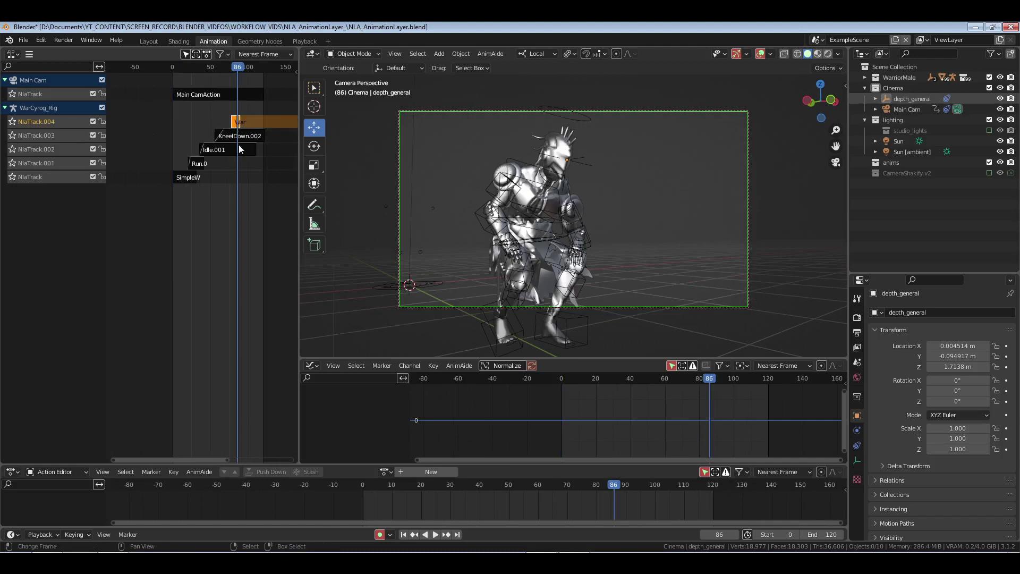
{"action": "key", "text": "n"}
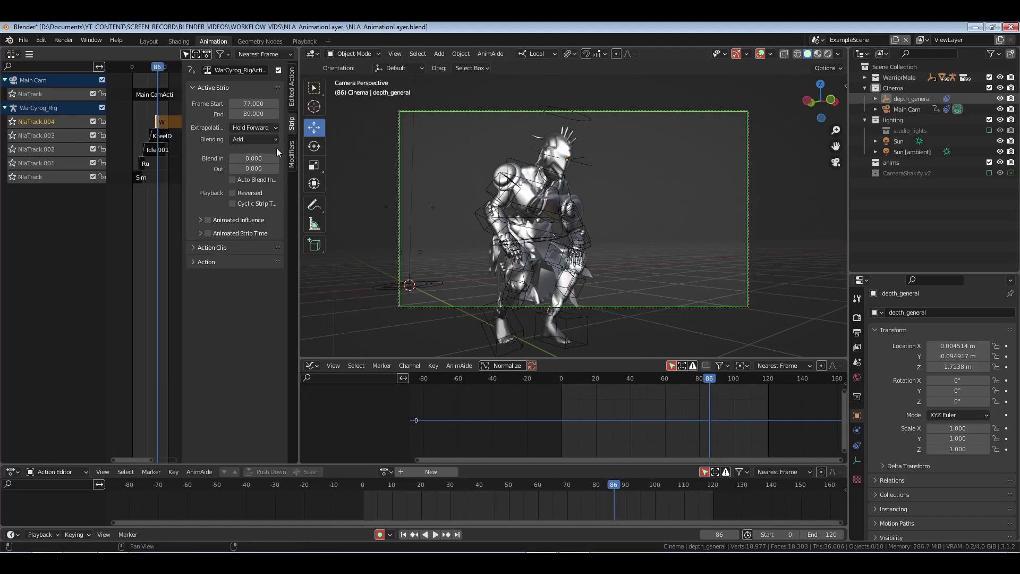
{"action": "key", "text": "n"}
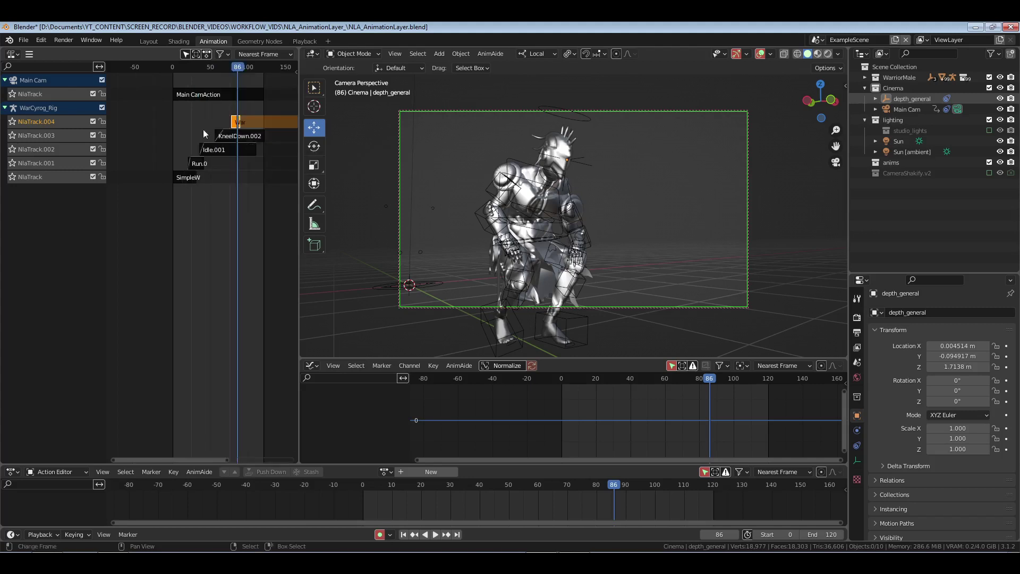
Step: Compare the kneeling motion from around frame 78 with NlaTrack.004 muted and with it enabled again
{"action": "mouse_move", "coordinate": [604, 495]}
{"action": "left_mouse_down"}
{"action": "mouse_move", "coordinate": [591, 493]}
{"action": "mouse_move", "coordinate": [626, 493]}
{"action": "mouse_move", "coordinate": [589, 489]}
{"action": "left_mouse_up"}
{"action": "left_click", "coordinate": [93, 122]}
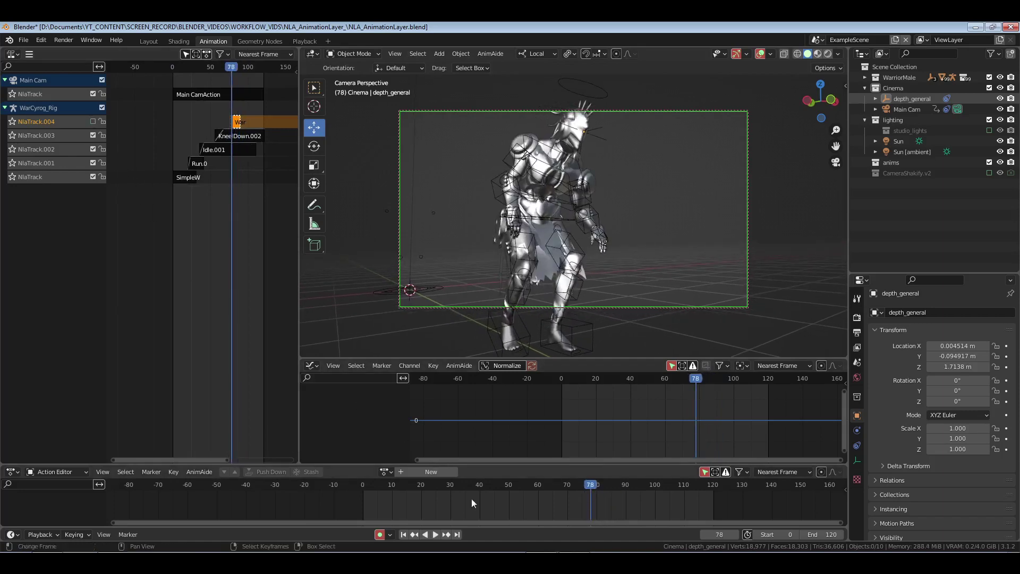
{"action": "key", "text": "space"}
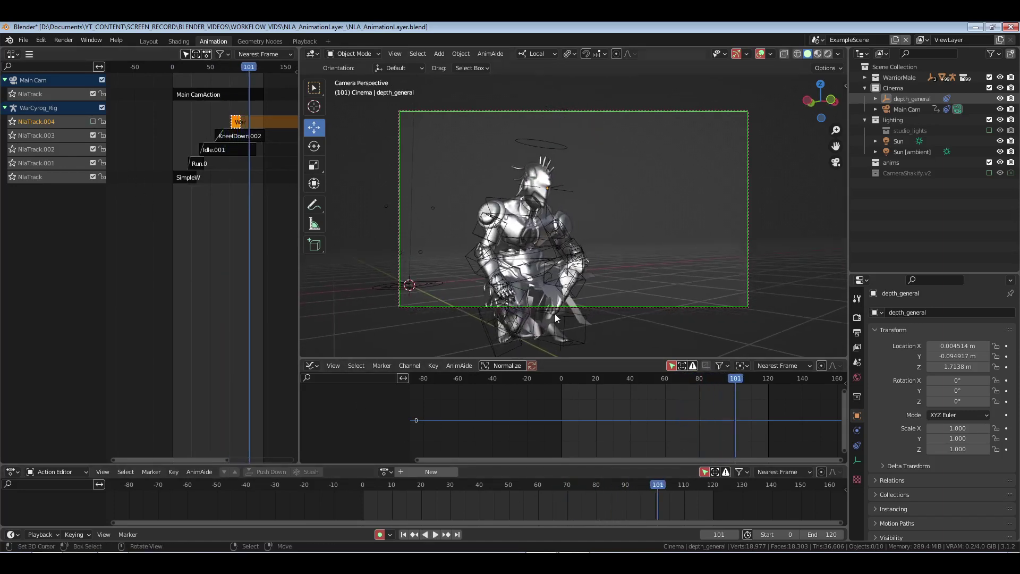
{"action": "key", "text": "space"}
{"action": "left_click_drag", "start_coordinate": [688, 503], "coordinate": [639, 500]}
{"action": "left_click", "coordinate": [95, 122]}
{"action": "key", "text": "space"}
{"action": "key", "text": "space"}
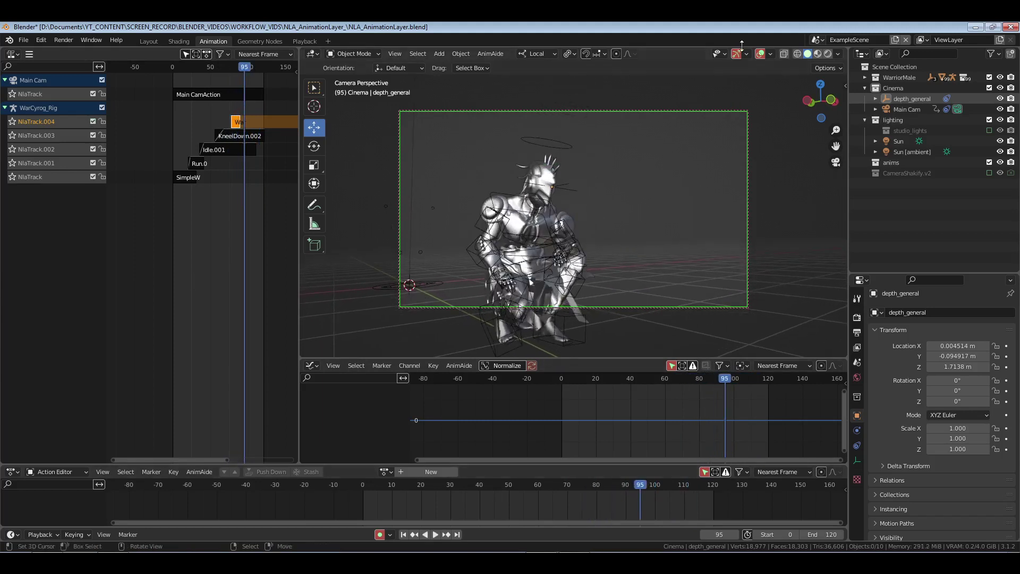
Step: Hide the bones in the viewport overlays, leave the camera view and frame the depth_general empty at the warrior's head
{"action": "left_click", "coordinate": [770, 54]}
{"action": "left_click", "coordinate": [786, 172]}
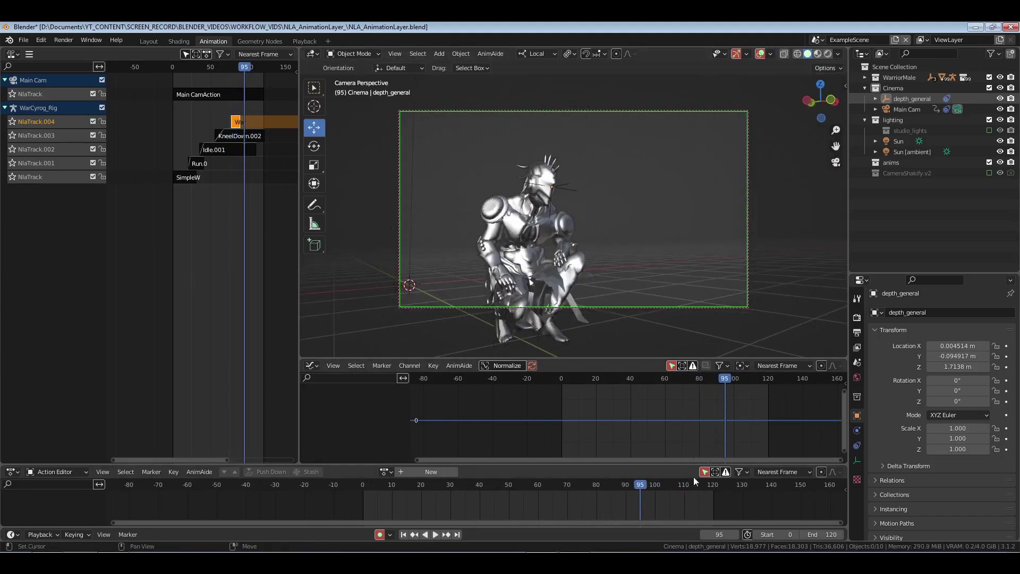
{"action": "mouse_move", "coordinate": [634, 494]}
{"action": "left_mouse_down"}
{"action": "mouse_move", "coordinate": [601, 499]}
{"action": "mouse_move", "coordinate": [655, 498]}
{"action": "mouse_move", "coordinate": [637, 498]}
{"action": "left_mouse_up"}
{"action": "key", "text": "KP_0"}
{"action": "middle_click_drag", "start_coordinate": [614, 246], "coordinate": [671, 161], "text": "ctrl"}
{"action": "right_click", "coordinate": [675, 165]}
{"action": "right_click", "coordinate": [674, 165]}
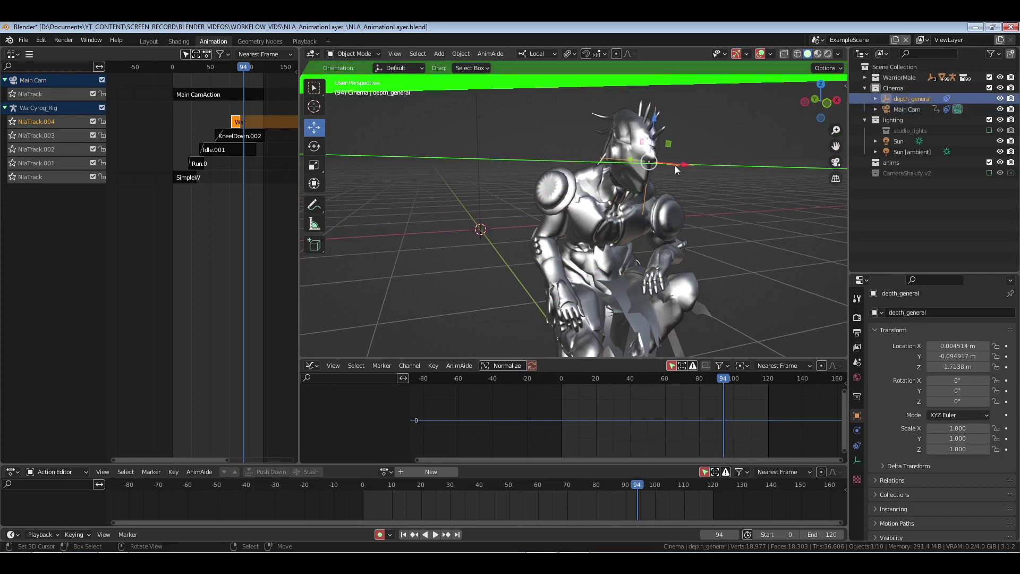
{"action": "key", "text": "KP_Decimal"}
{"action": "key", "text": "alt+a"}
Step: Play and scrub the kneeling motion in the close-up view, and return to frame 0
{"action": "middle_click_drag", "start_coordinate": [661, 286], "coordinate": [690, 235]}
{"action": "key", "text": "space"}
{"action": "left_click_drag", "start_coordinate": [689, 500], "coordinate": [665, 495]}
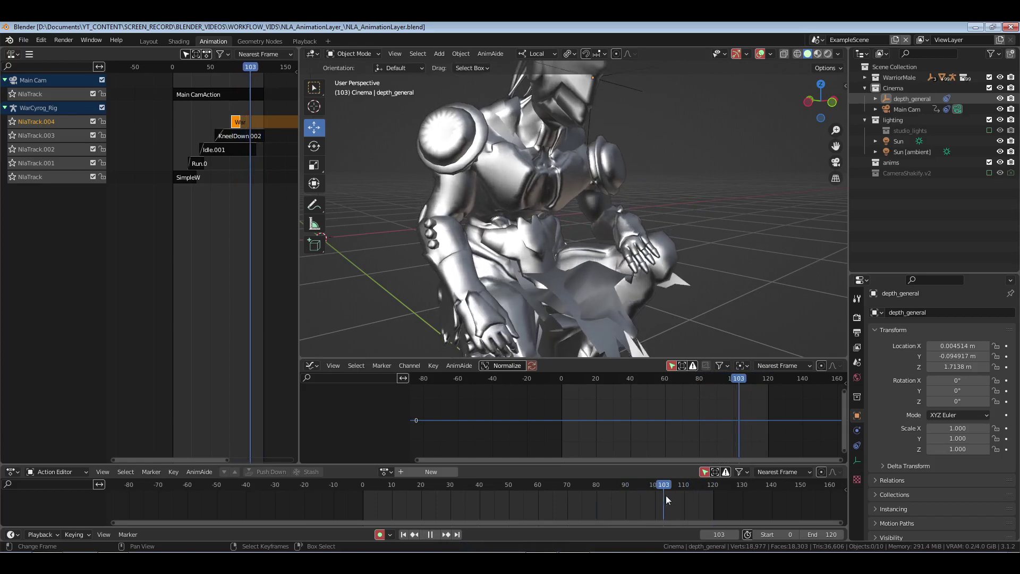
{"action": "middle_click_drag", "start_coordinate": [585, 247], "coordinate": [569, 333]}
{"action": "left_click_drag", "start_coordinate": [642, 502], "coordinate": [547, 496]}
{"action": "key", "text": "shift+Left"}
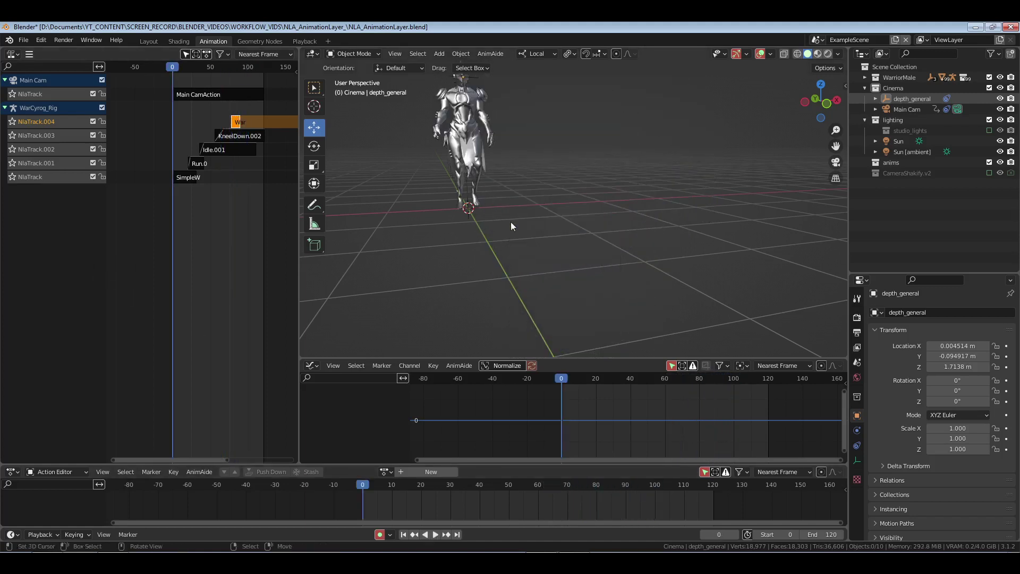
Step: Deselect the strips, show the bone overlays again and enter Pose Mode on WarCyrog_Rig
{"action": "right_click", "coordinate": [194, 247]}
{"action": "middle_click_drag", "start_coordinate": [702, 173], "coordinate": [721, 193], "text": "shift"}
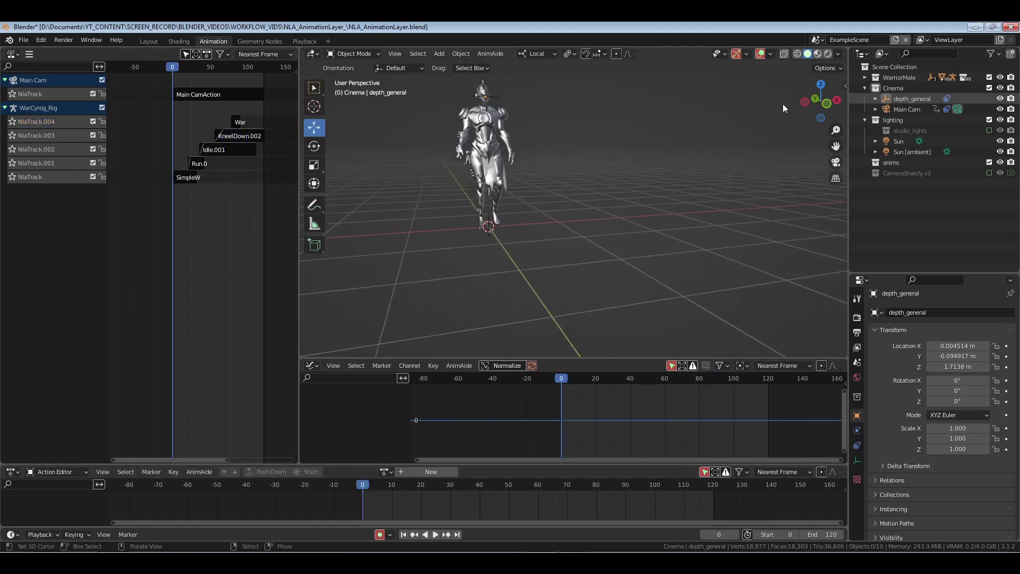
{"action": "left_click", "coordinate": [770, 54]}
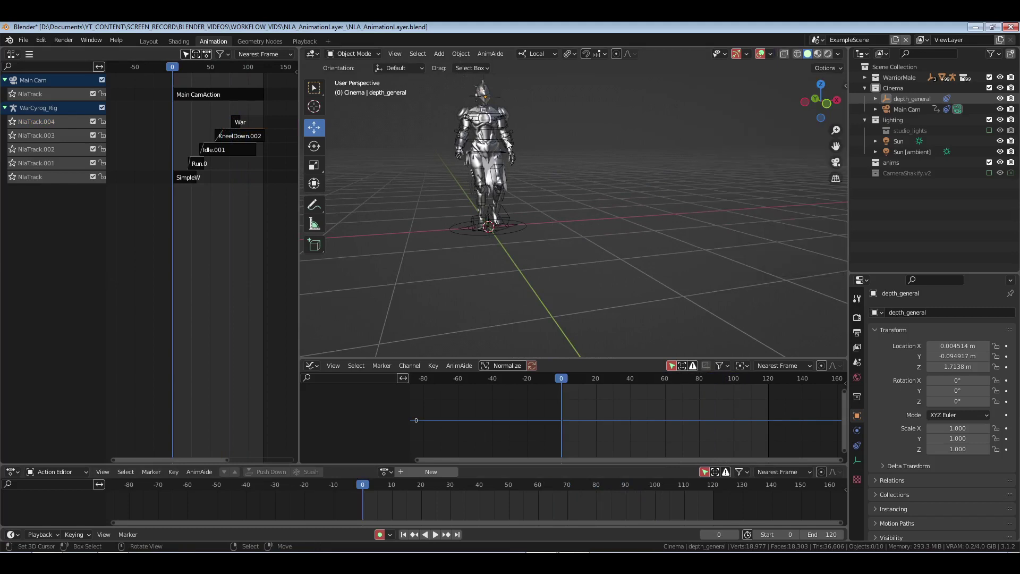
{"action": "left_click", "coordinate": [514, 136]}
{"action": "key", "text": "ctrl+Tab"}
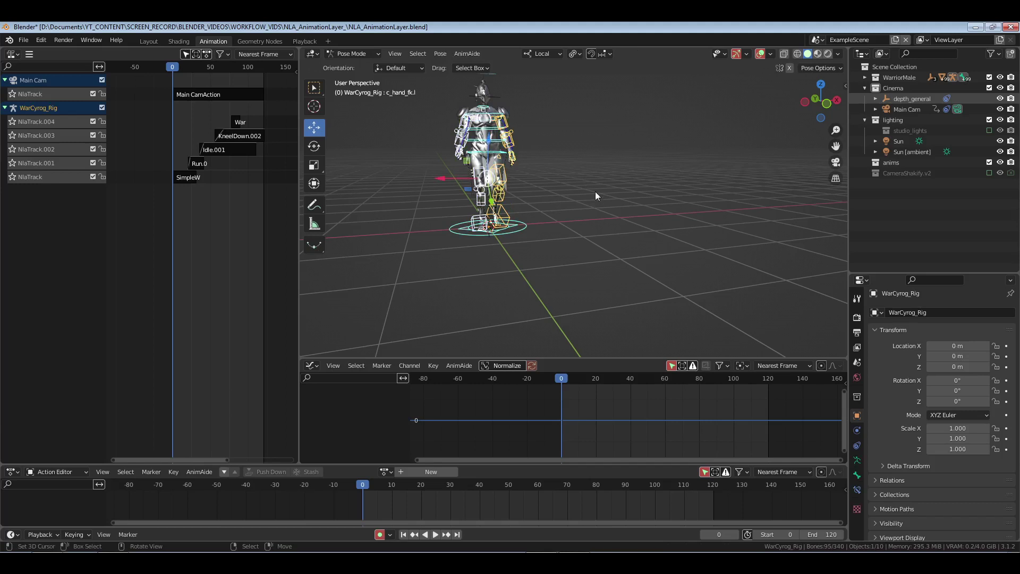
Step: Bake the rig's layered NLA animation into one action with Bake Action over frames 0 to 120
{"action": "left_click", "coordinate": [438, 53]}
{"action": "mouse_move", "coordinate": [473, 113]}
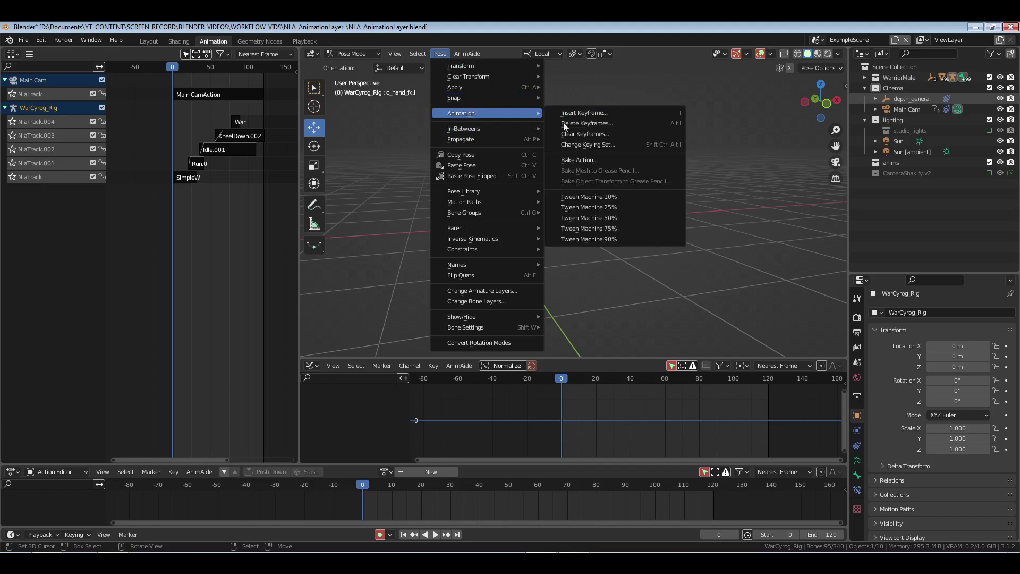
{"action": "left_click", "coordinate": [593, 162]}
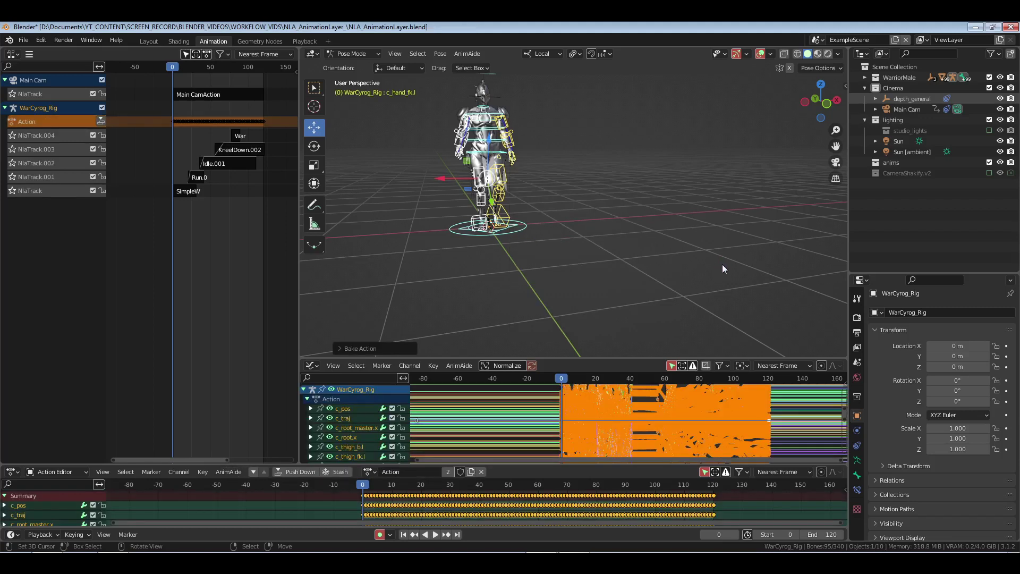
Step: Delete WarCyrog_Rig's five original NLA strips and the tracks NlaTrack.001 to NlaTrack.004
{"action": "right_click_drag", "start_coordinate": [189, 220], "coordinate": [245, 135]}
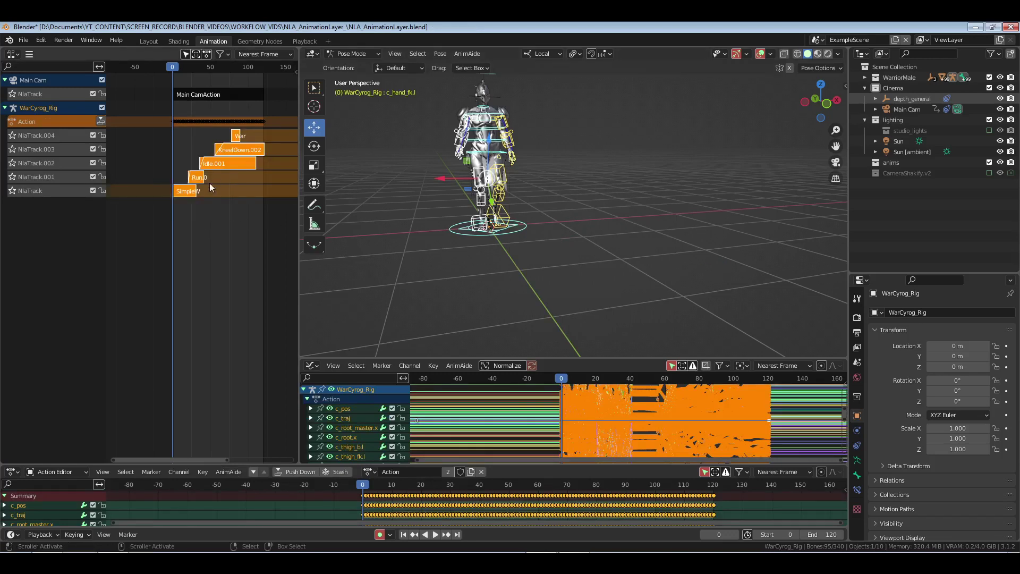
{"action": "key", "text": "x"}
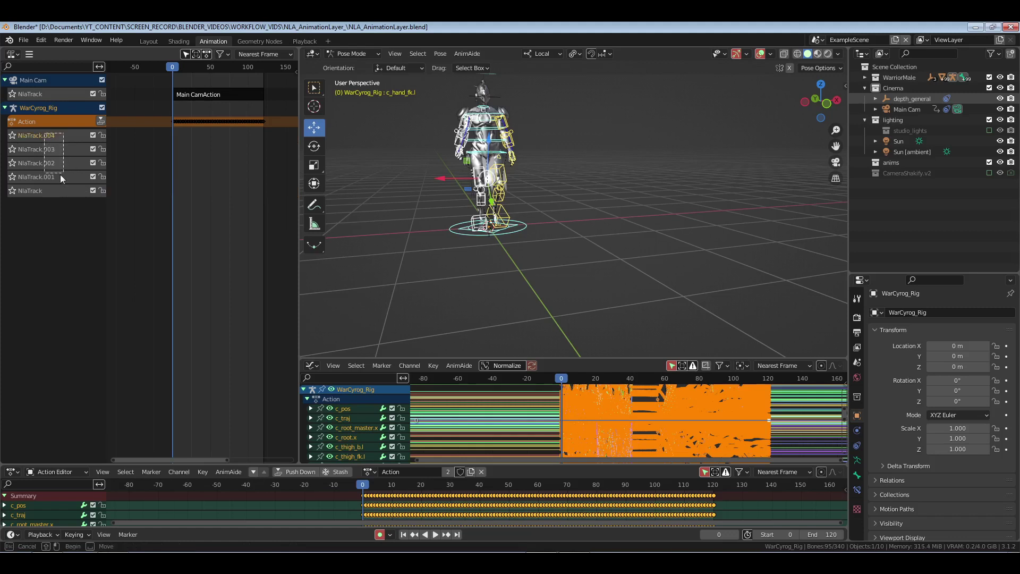
{"action": "key", "text": "x"}
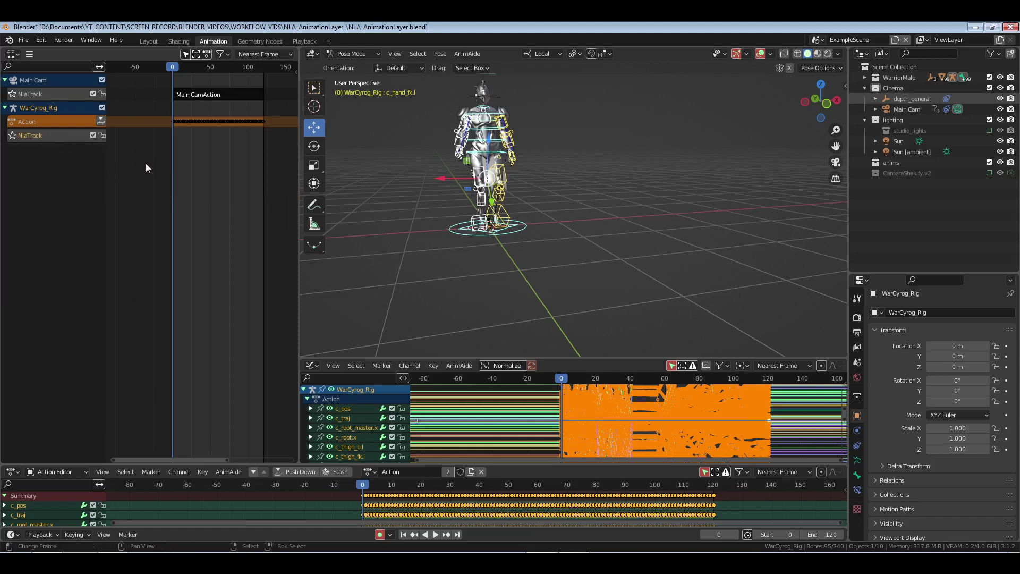
Step: Rename the baked action to WarriorAction
{"action": "key", "text": "n"}
{"action": "key", "text": "n"}
{"action": "double_click", "coordinate": [404, 472]}
{"action": "type", "text": "WArrio"}
{"action": "key", "text": "BackSpace"}
{"action": "key", "text": "BackSpace"}
{"action": "key", "text": "BackSpace"}
{"action": "key", "text": "BackSpace"}
{"action": "key", "text": "BackSpace"}
{"action": "type", "text": "arriorACction"}
{"action": "key", "text": "Return"}
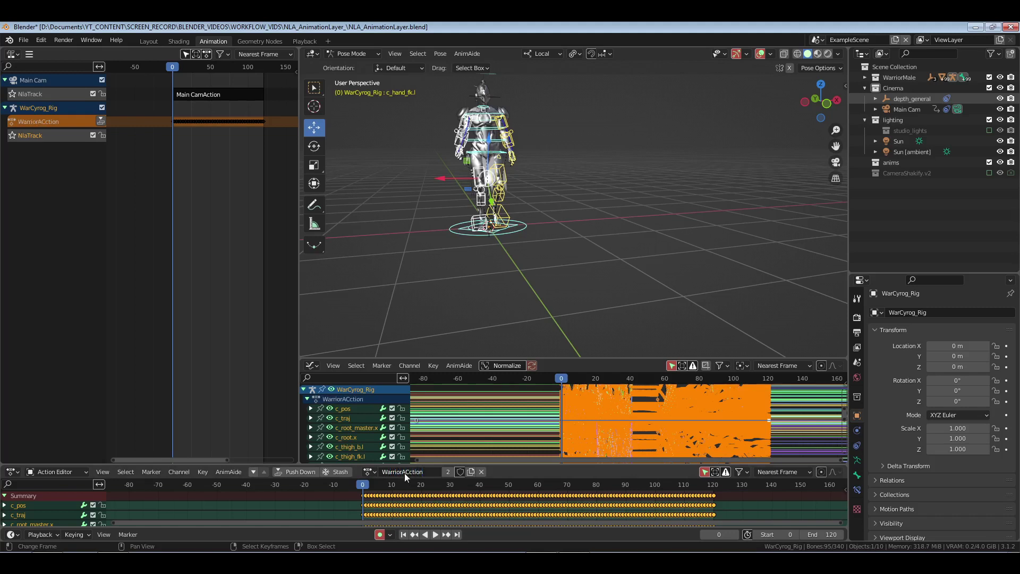
{"action": "left_click", "coordinate": [403, 473]}
{"action": "key", "text": "End"}
{"action": "key", "text": "BackSpace"}
{"action": "key", "text": "BackSpace"}
{"action": "key", "text": "BackSpace"}
{"action": "key", "text": "BackSpace"}
{"action": "type", "text": "ctio"}
Step: Push WarriorAction down into an NLA strip on WarCyrog_Rig, deselect it and save the file
{"action": "left_click", "coordinate": [100, 121]}
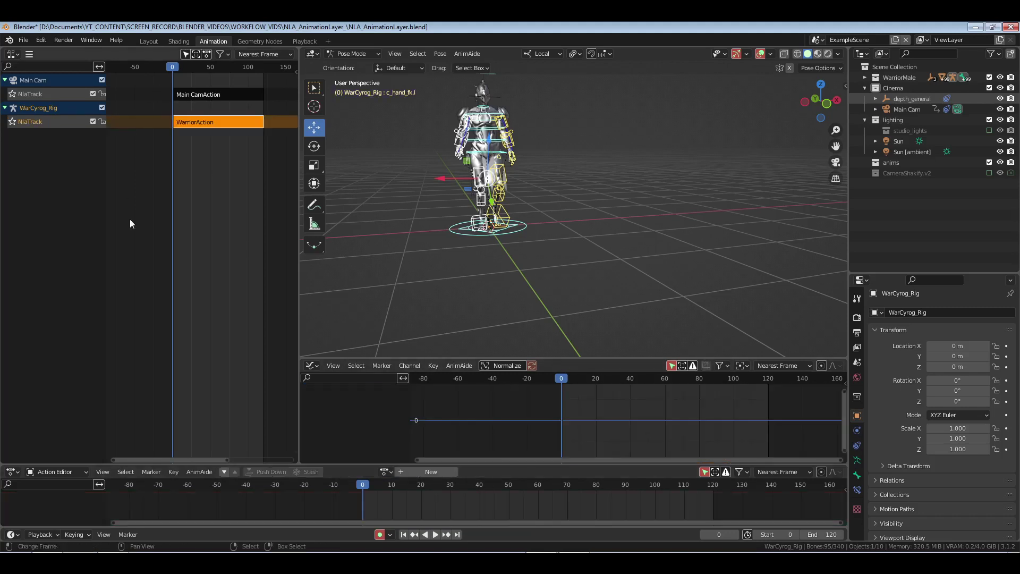
{"action": "key", "text": "ctrl+s"}
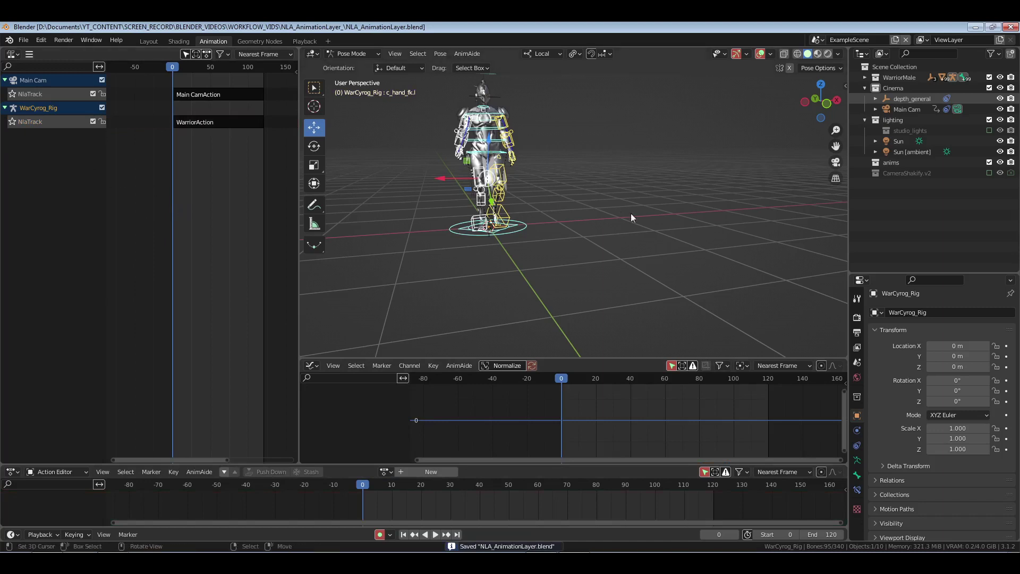
Step: Play the baked animation through the camera in the Playback workspace in Object Mode, then return to frame 0 and save the file
{"action": "key", "text": "ctrl+Tab"}
{"action": "key", "text": "alt+a"}
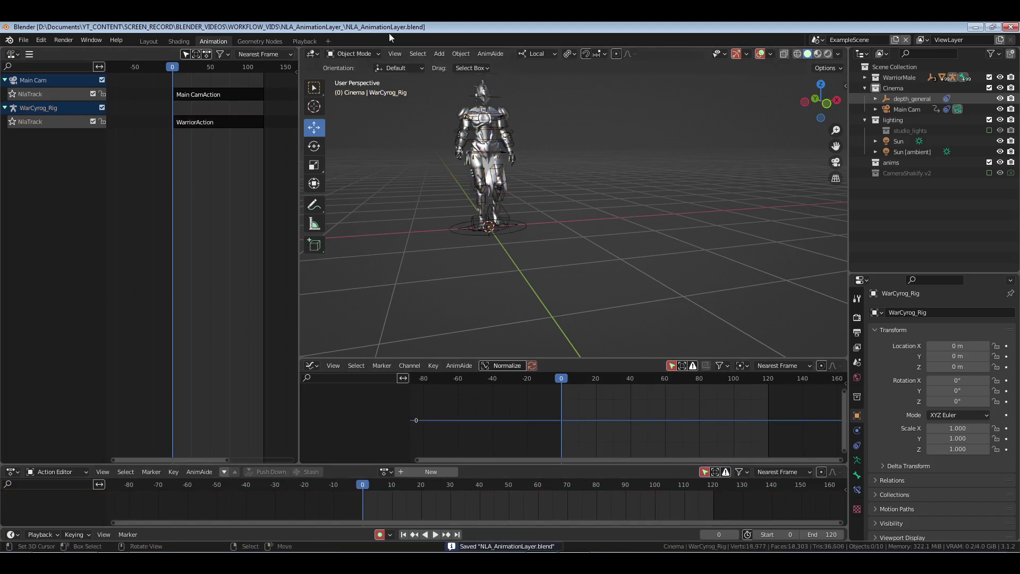
{"action": "left_click", "coordinate": [301, 40]}
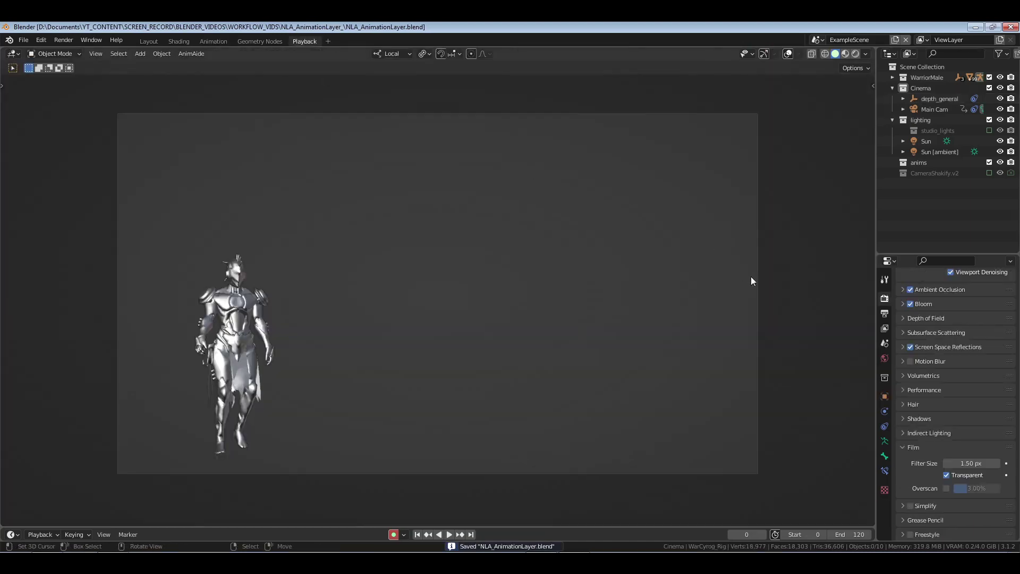
{"action": "key", "text": "space"}
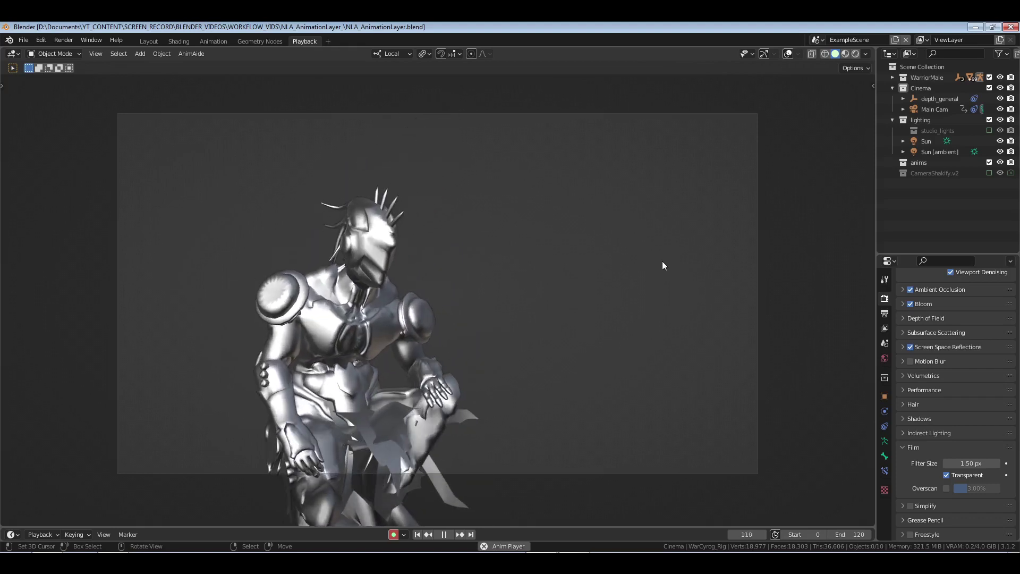
{"action": "key", "text": "space"}
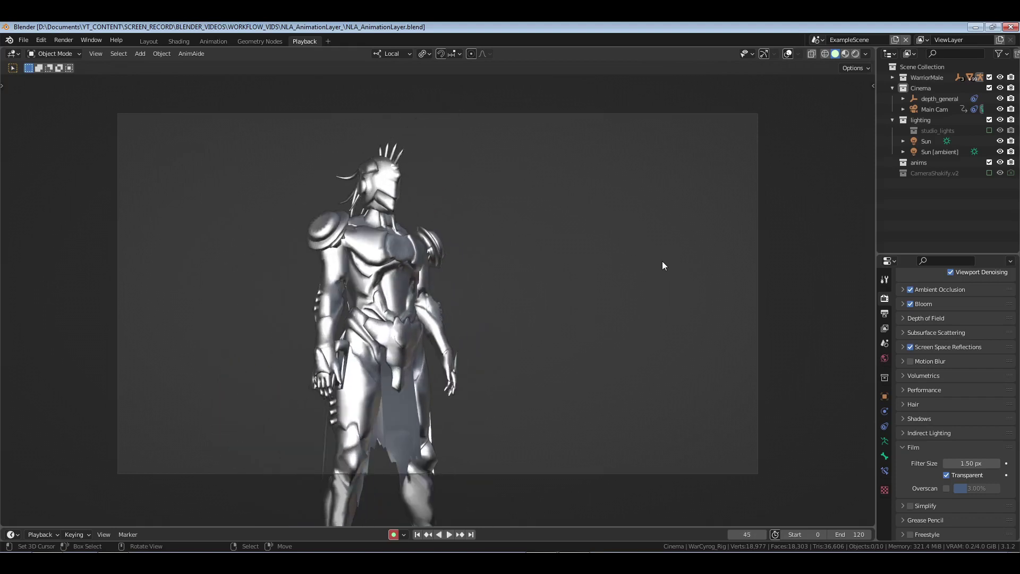
{"action": "left_click", "coordinate": [417, 534]}
{"action": "key", "text": "ctrl+s"}
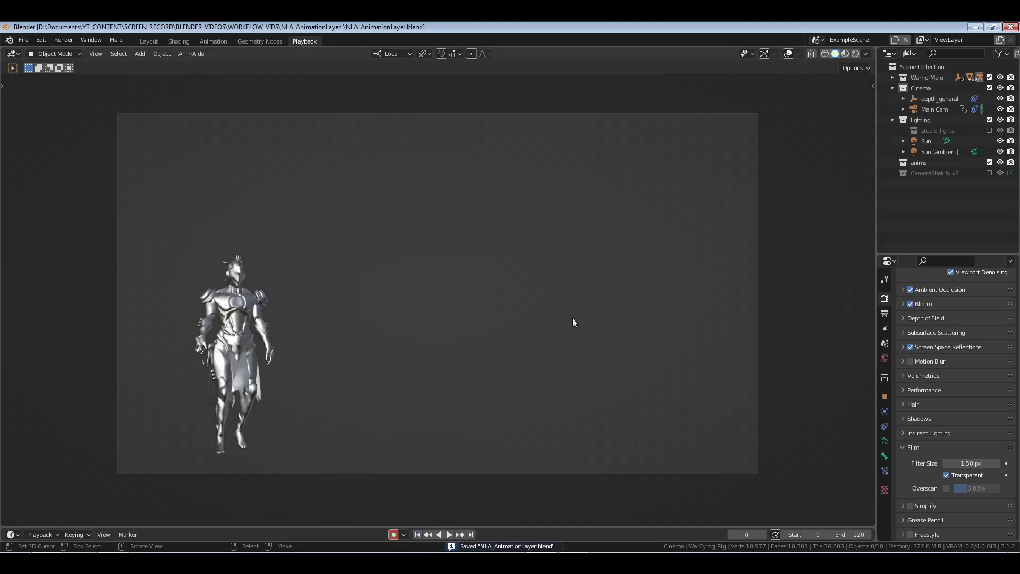
Step: Inspect the WarriorAction strip's baked keyframes in tweak mode in the Animation workspace, exit tweak mode, deselect everything and save the file
{"action": "left_click", "coordinate": [214, 41]}
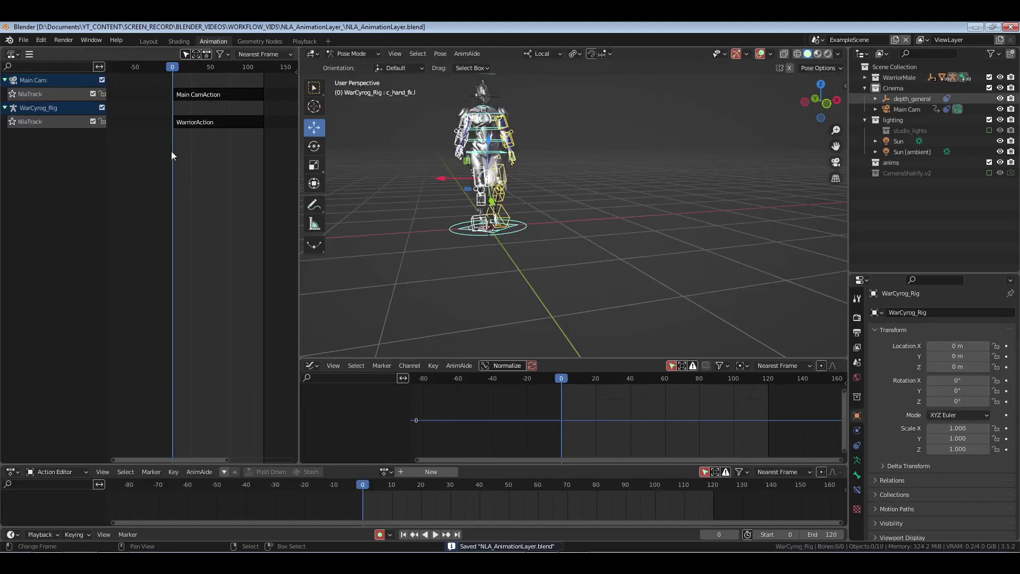
{"action": "left_click", "coordinate": [209, 129]}
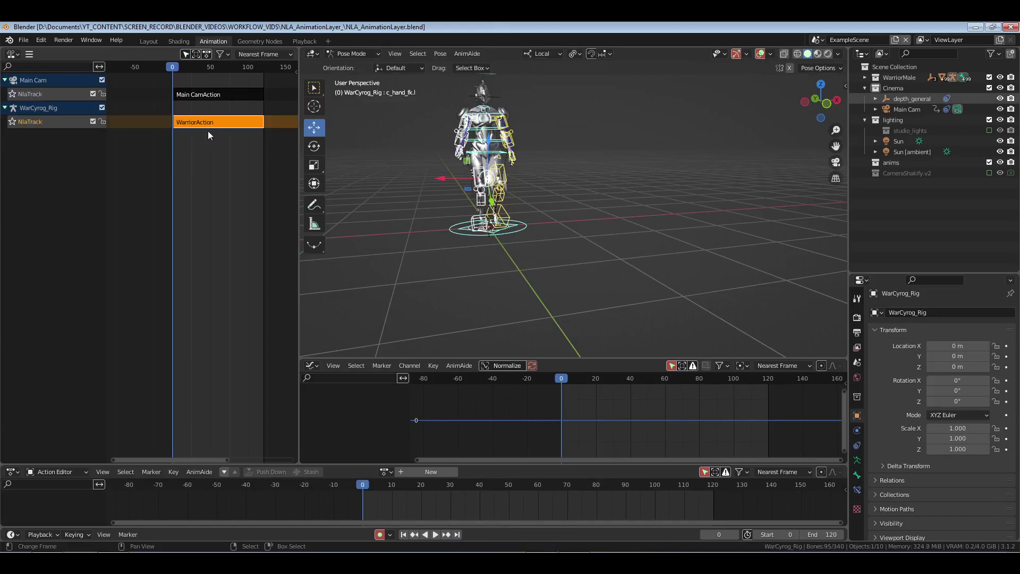
{"action": "key", "text": "Tab"}
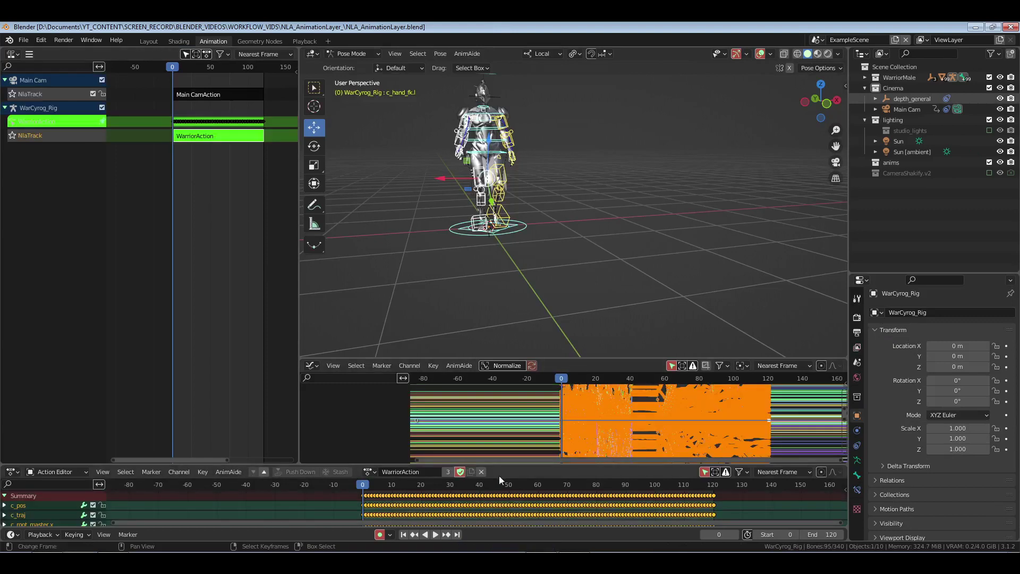
{"action": "key", "text": "Tab"}
{"action": "left_click", "coordinate": [171, 162]}
{"action": "key", "text": "ctrl+s"}
{"action": "left_click", "coordinate": [573, 231]}
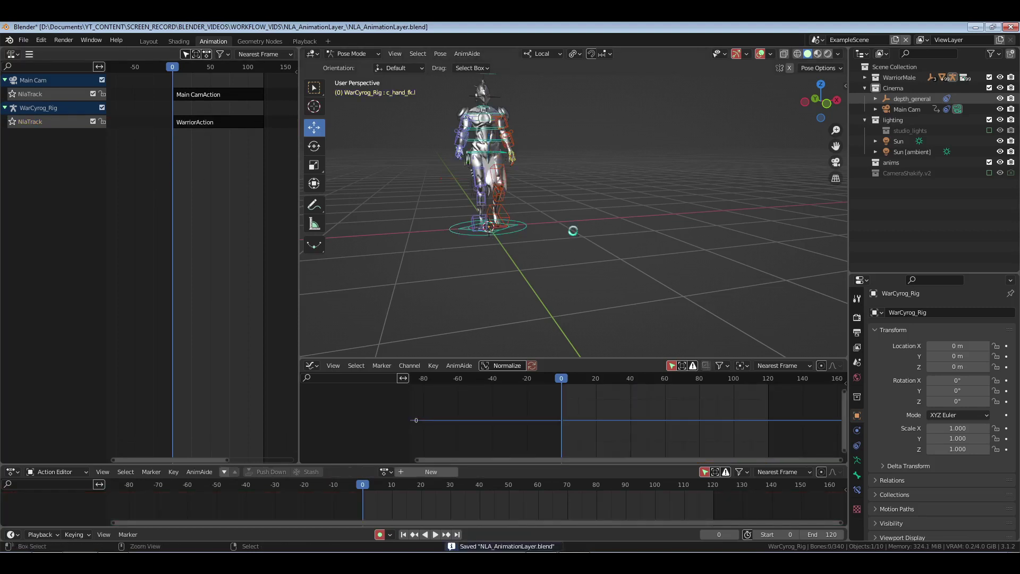
Step: Replay the baked warrior animation from frame 0 in the Playback workspace's camera view and stop it
{"action": "left_click", "coordinate": [304, 41]}
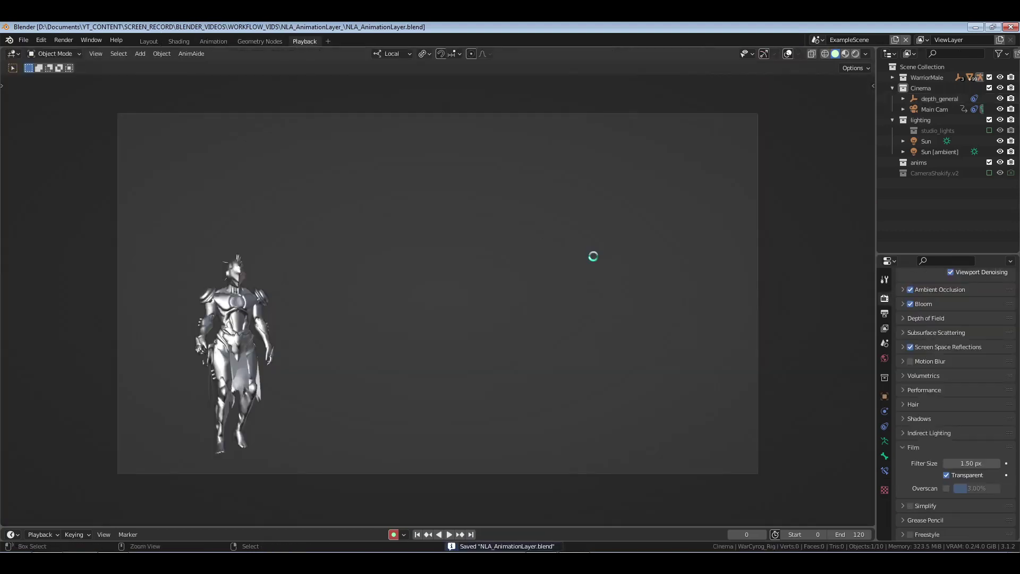
{"action": "key", "text": "space"}
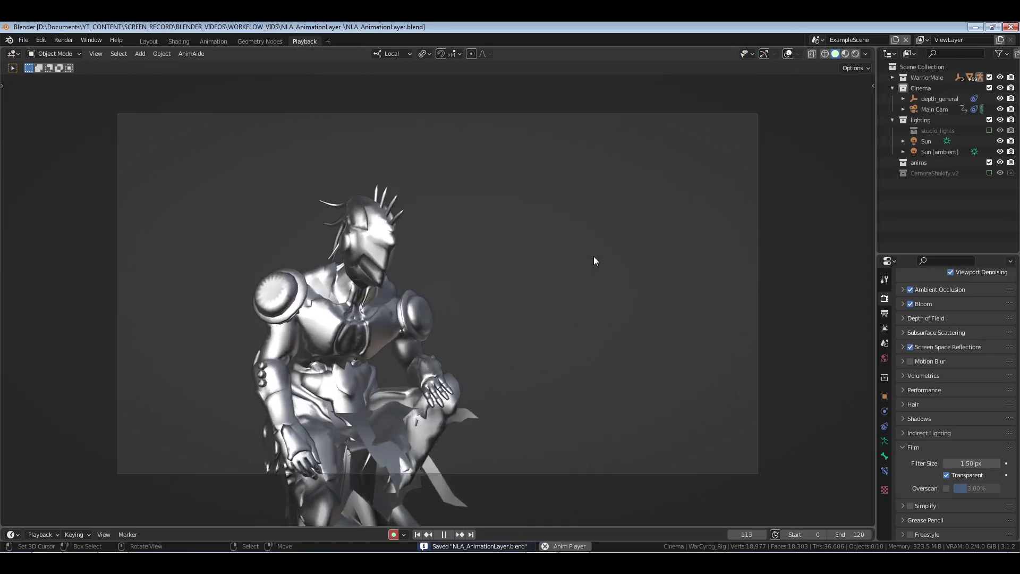
{"action": "key", "text": "space"}
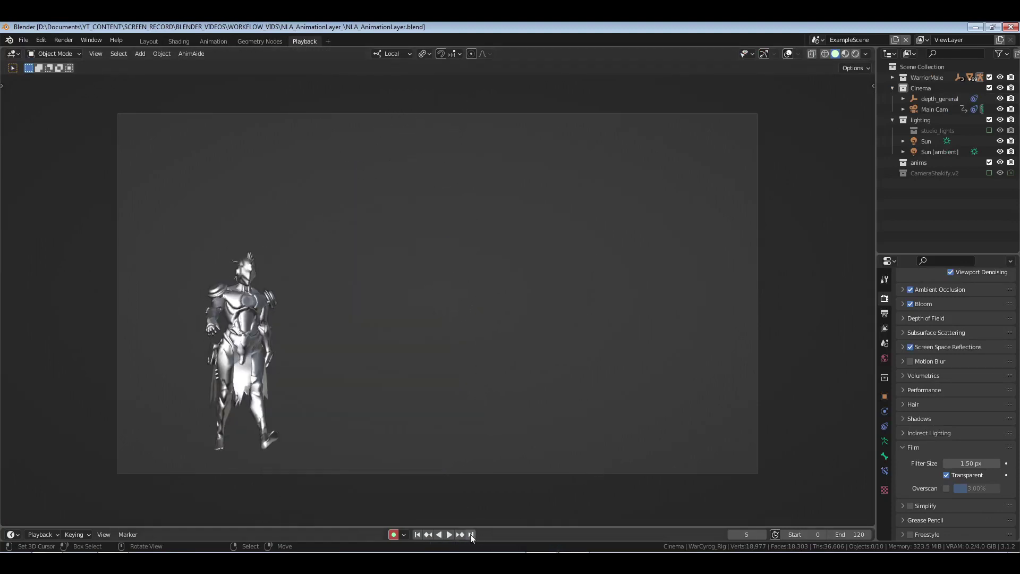